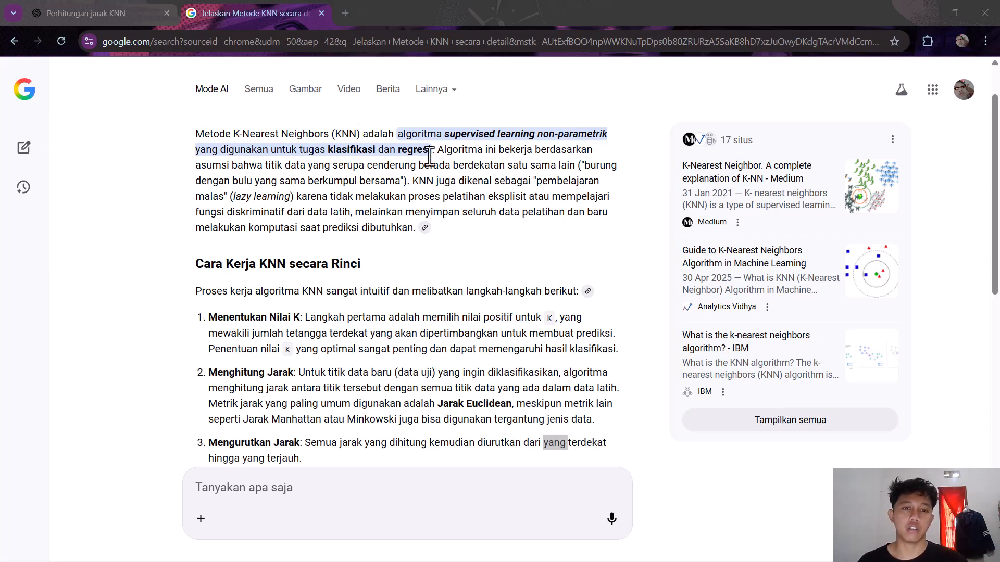
Read the K-Nearest Neighbors explanation, covering its definition, working steps, advantages and disadvantages
{"action": "left_click_drag", "start_coordinate": [418, 182], "coordinate": [442, 184]}
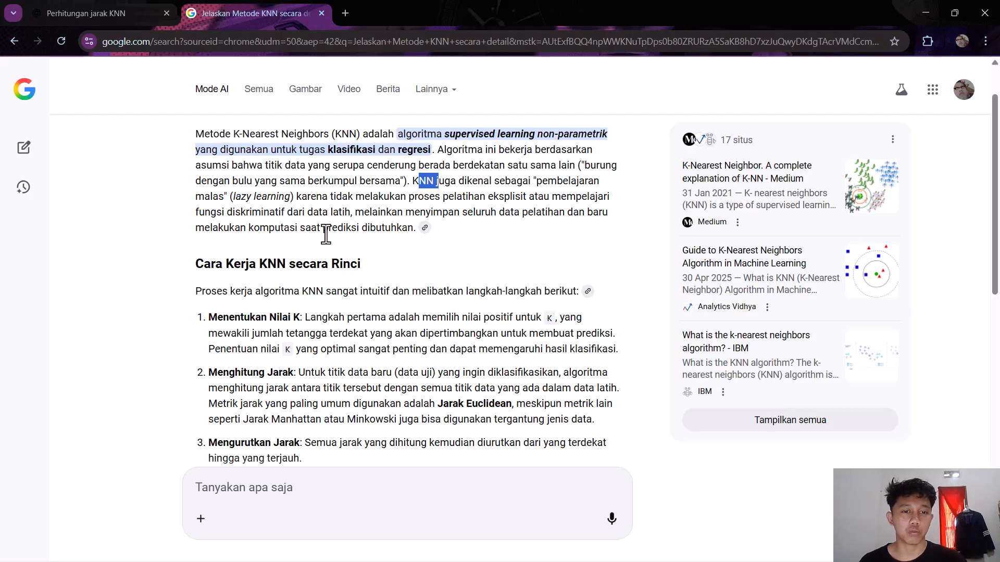
{"action": "left_click_drag", "start_coordinate": [323, 230], "coordinate": [356, 230]}
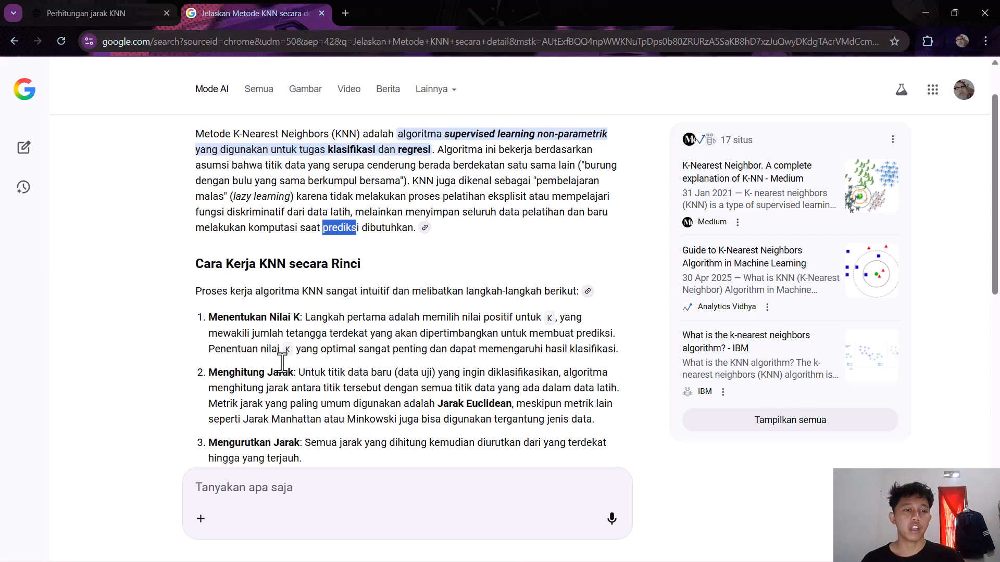
{"action": "scroll", "coordinate": [408, 372], "scroll_direction": "down", "scroll_amount": 1}
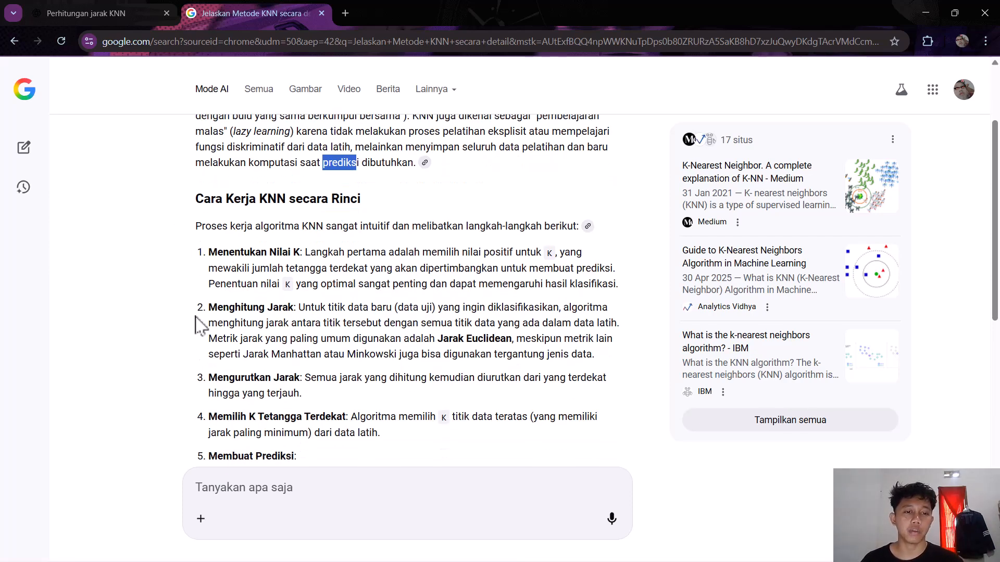
{"action": "scroll", "coordinate": [272, 323], "scroll_direction": "down", "scroll_amount": 1}
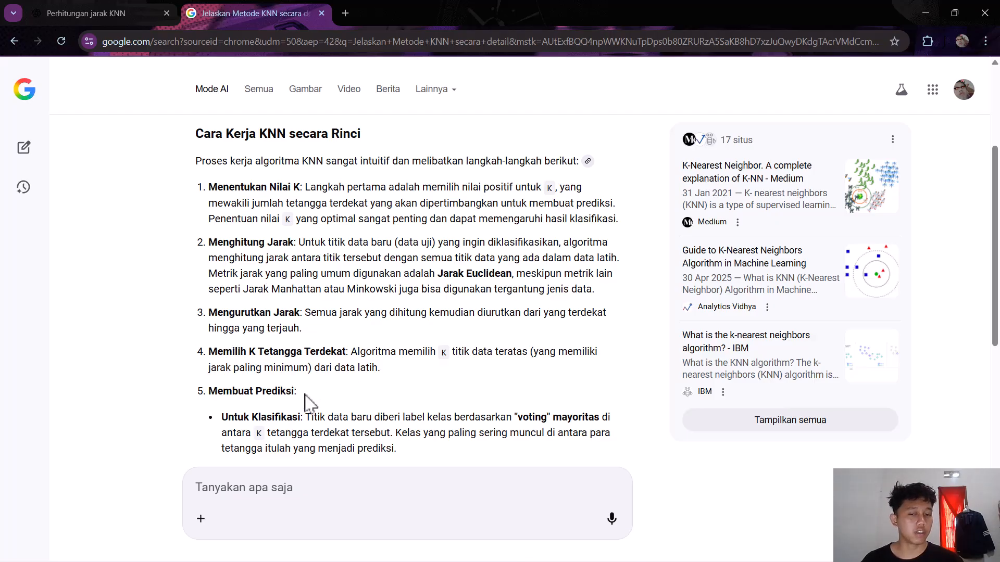
{"action": "scroll", "coordinate": [308, 403], "scroll_direction": "down", "scroll_amount": 2}
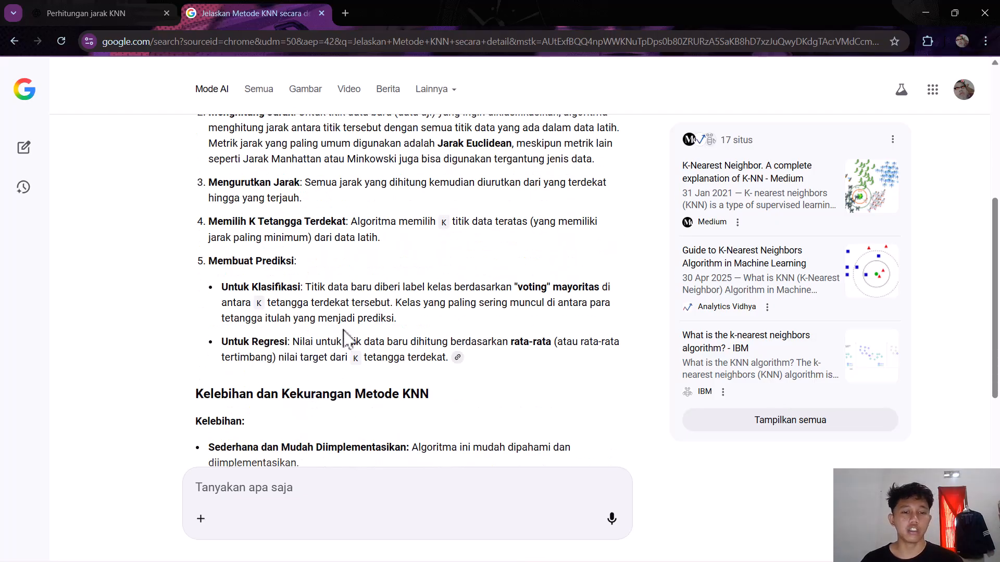
{"action": "scroll", "coordinate": [425, 338], "scroll_direction": "down", "scroll_amount": 3}
{"action": "scroll", "coordinate": [460, 310], "scroll_direction": "down", "scroll_amount": 2}
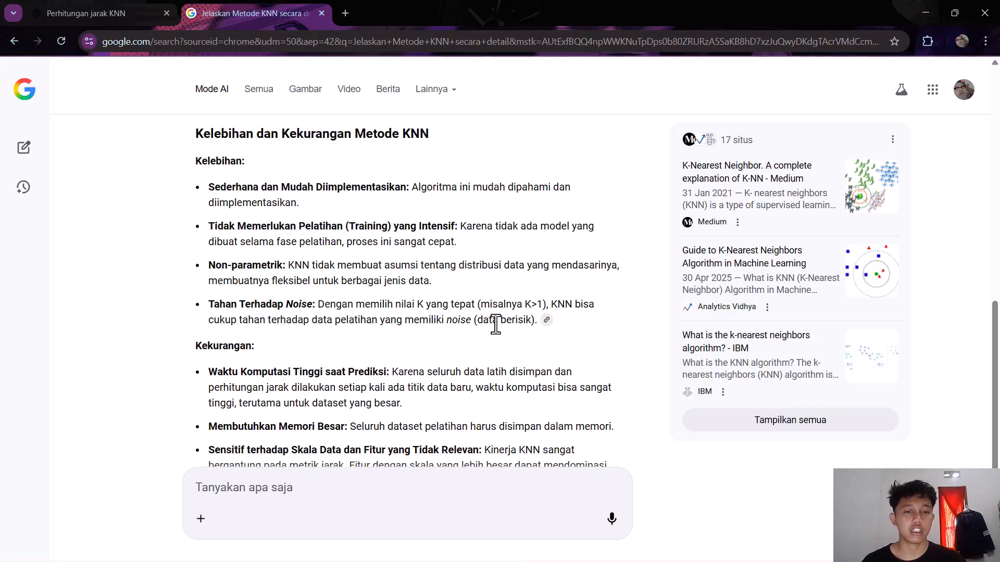
{"action": "left_click_drag", "start_coordinate": [476, 326], "coordinate": [531, 322]}
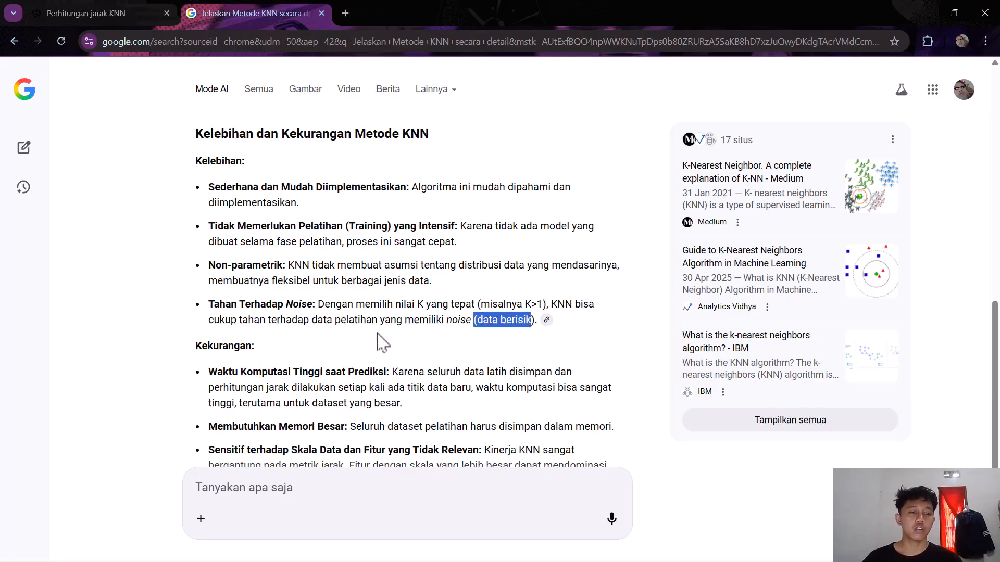
{"action": "scroll", "coordinate": [377, 336], "scroll_direction": "down", "scroll_amount": 2}
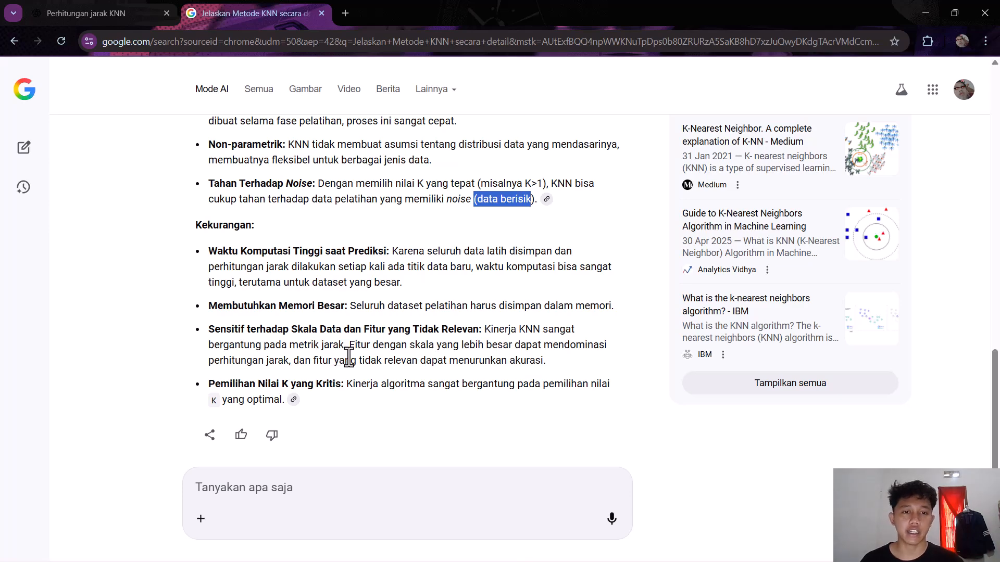
Review the Menghitung Jarak step on distance metrics together with the listed disadvantages of KNN
{"action": "scroll", "coordinate": [344, 285], "scroll_direction": "up", "scroll_amount": 5}
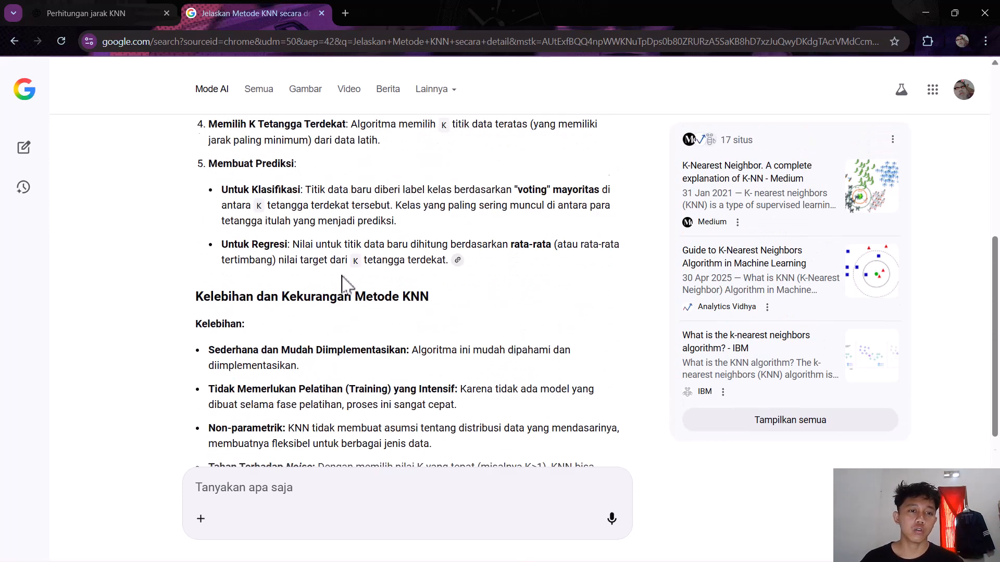
{"action": "scroll", "coordinate": [312, 229], "scroll_direction": "up", "scroll_amount": 3}
{"action": "left_click_drag", "start_coordinate": [207, 251], "coordinate": [613, 301]}
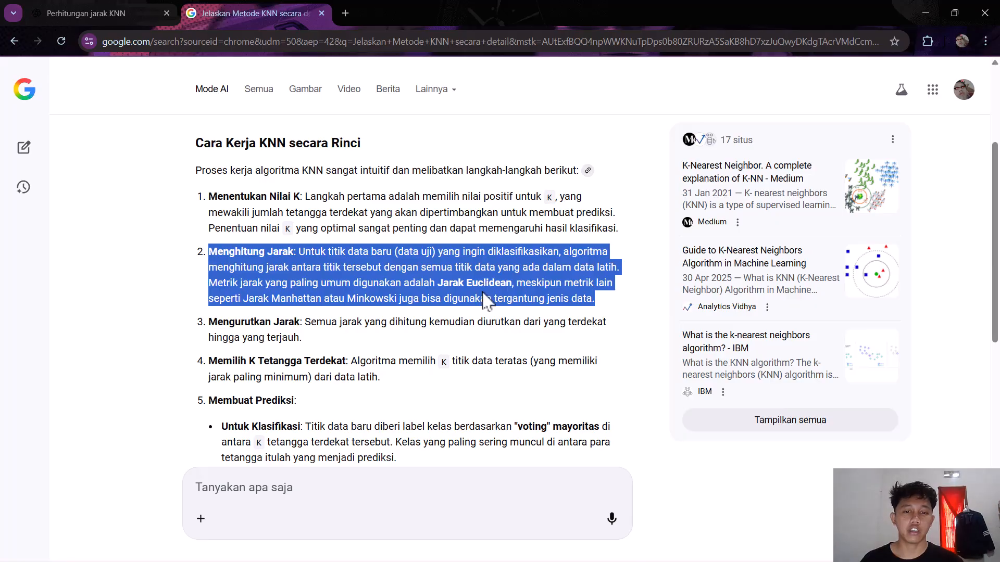
{"action": "scroll", "coordinate": [489, 299], "scroll_direction": "down", "scroll_amount": 7}
{"action": "scroll", "coordinate": [484, 299], "scroll_direction": "down", "scroll_amount": 1}
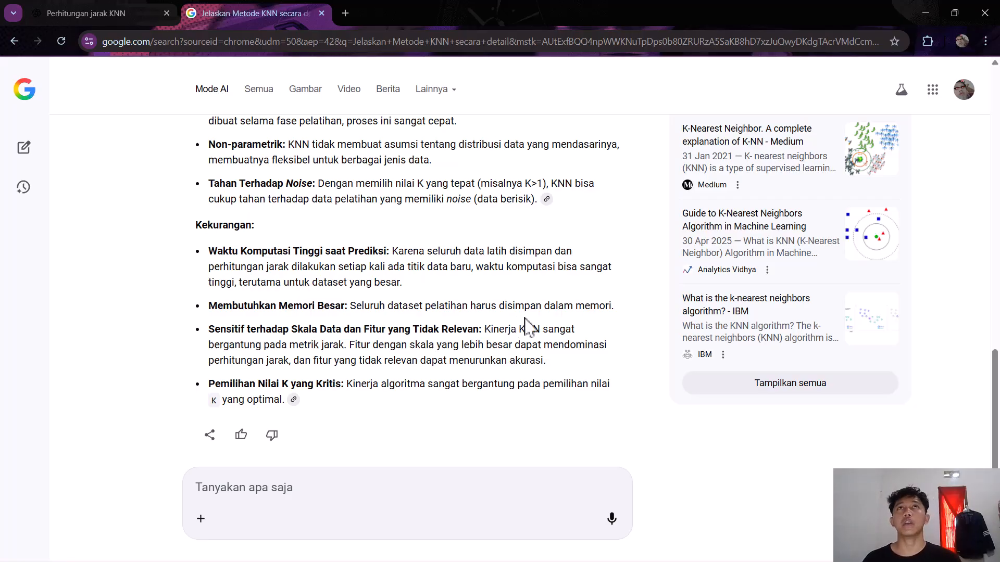
{"action": "scroll", "coordinate": [402, 344], "scroll_direction": "up", "scroll_amount": 6}
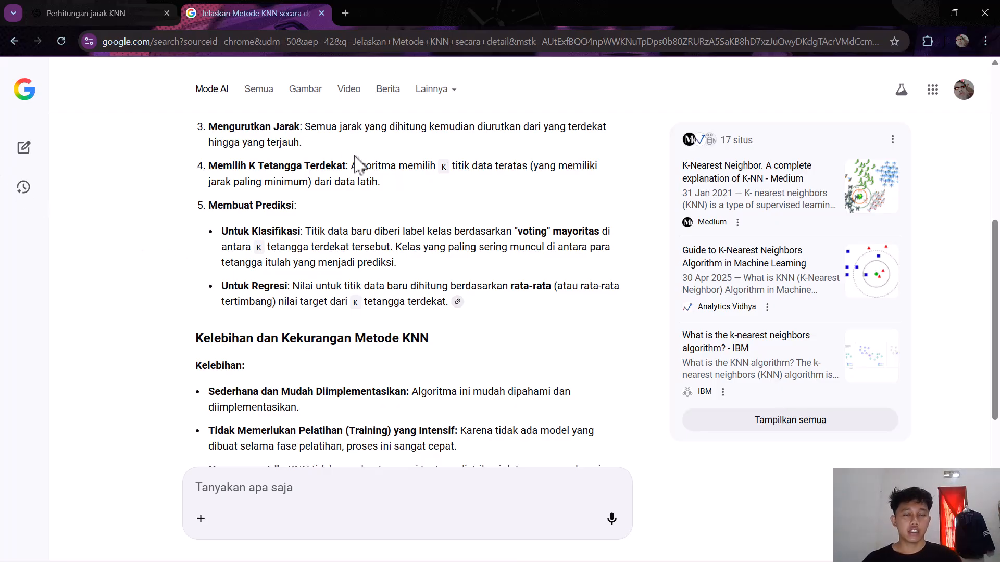
{"action": "scroll", "coordinate": [520, 268], "scroll_direction": "up", "scroll_amount": 4}
{"action": "triple_click", "coordinate": [511, 263]}
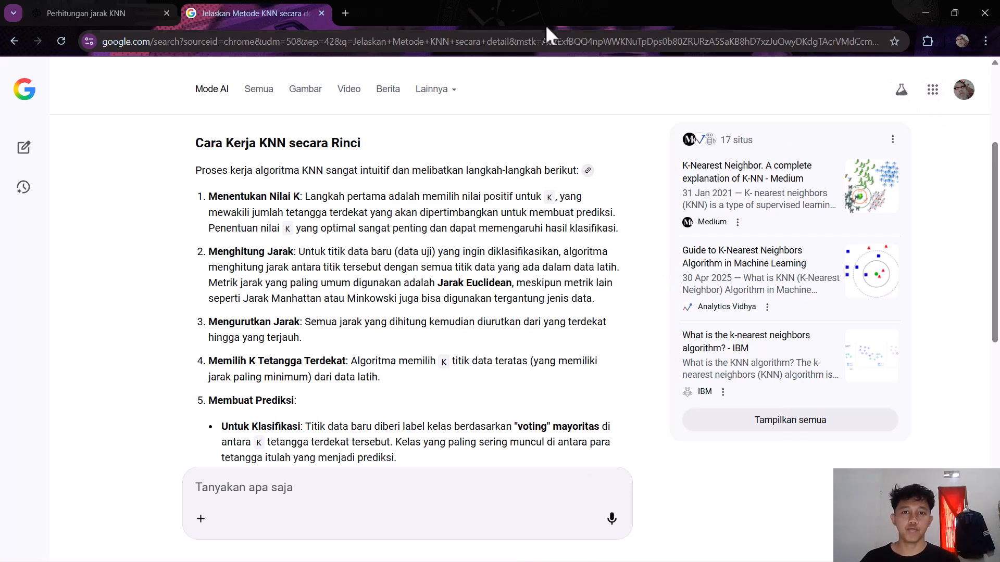
Minimize the browser and switch to the Excel workbook containing the tabulated health dataset
{"action": "left_click", "coordinate": [924, 12]}
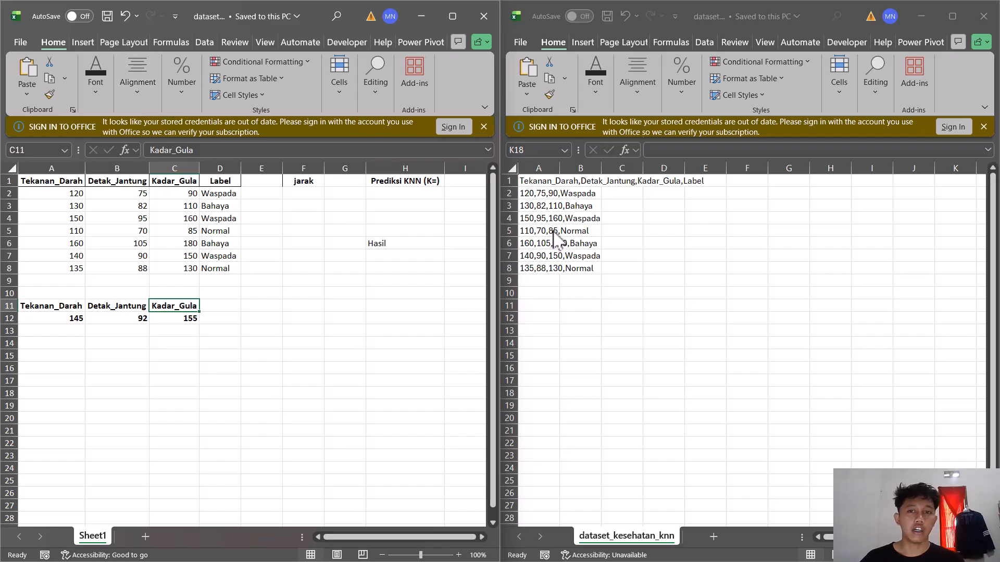
{"action": "left_click", "coordinate": [657, 290]}
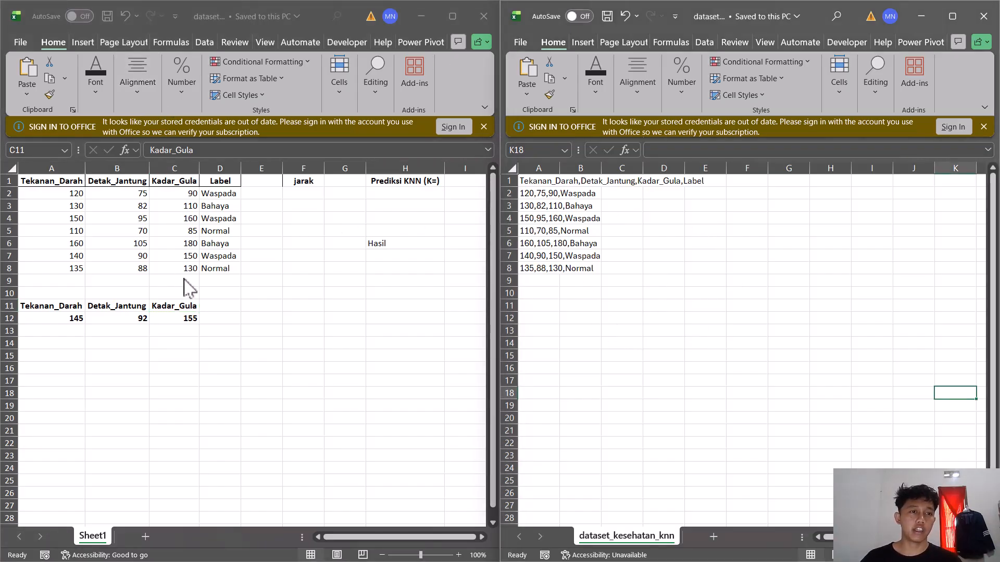
{"action": "key", "text": "alt+Tab"}
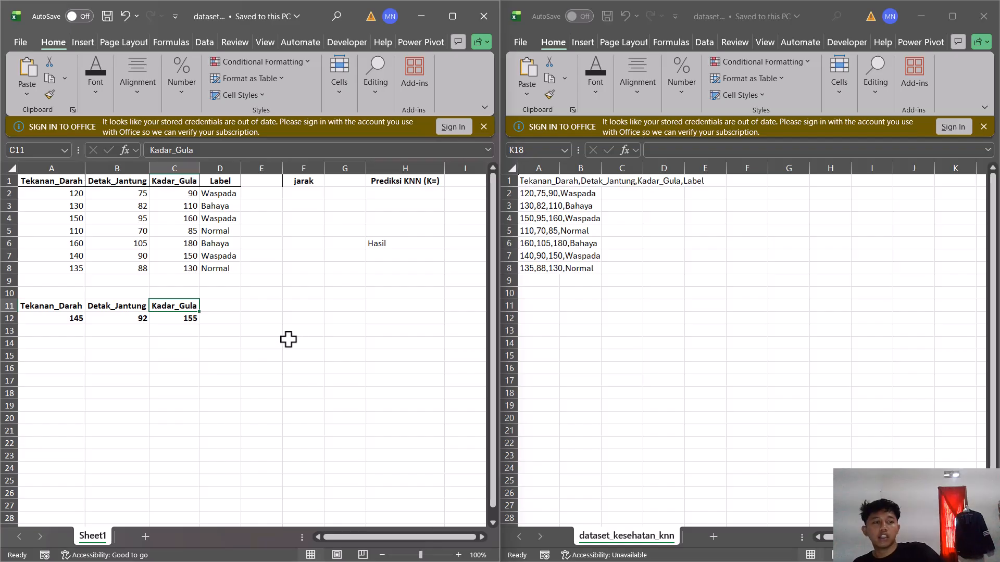
Examine the health measurement columns, the Label categories and the unlabelled test record in row 12
{"action": "left_click", "coordinate": [95, 186]}
{"action": "left_click", "coordinate": [174, 186]}
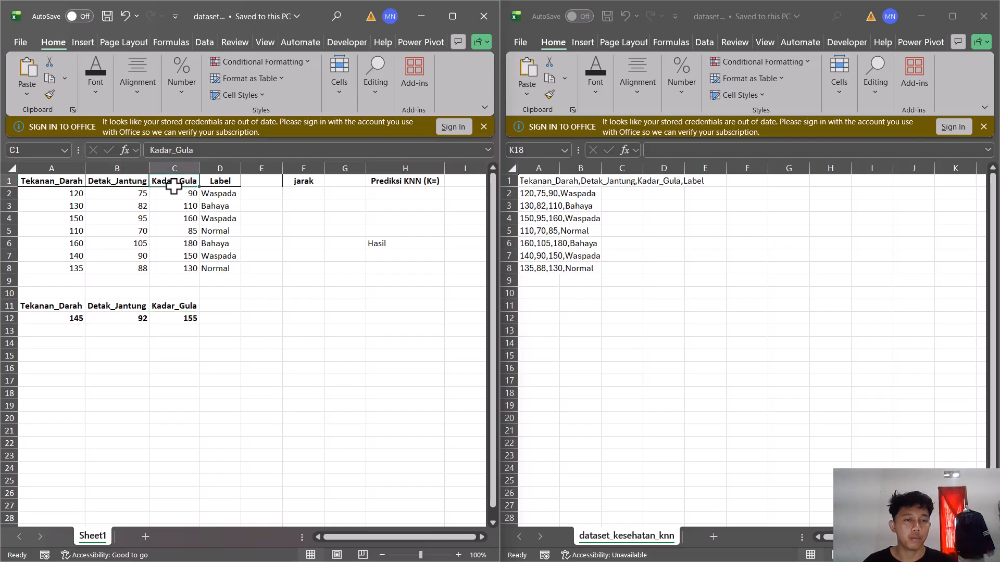
{"action": "left_click", "coordinate": [217, 202]}
{"action": "left_click", "coordinate": [221, 194]}
{"action": "left_click", "coordinate": [227, 216]}
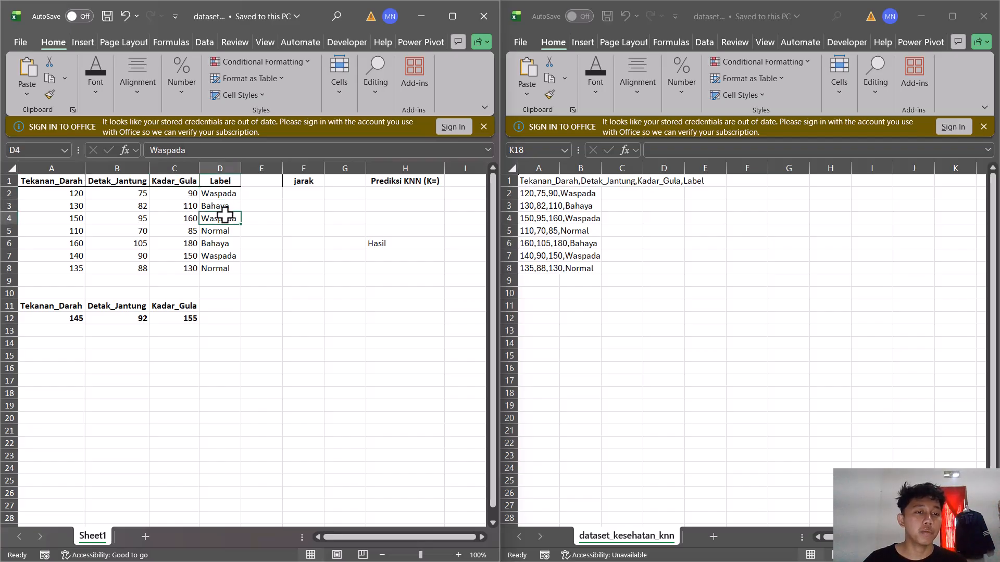
{"action": "left_click", "coordinate": [228, 204]}
{"action": "left_click", "coordinate": [227, 196]}
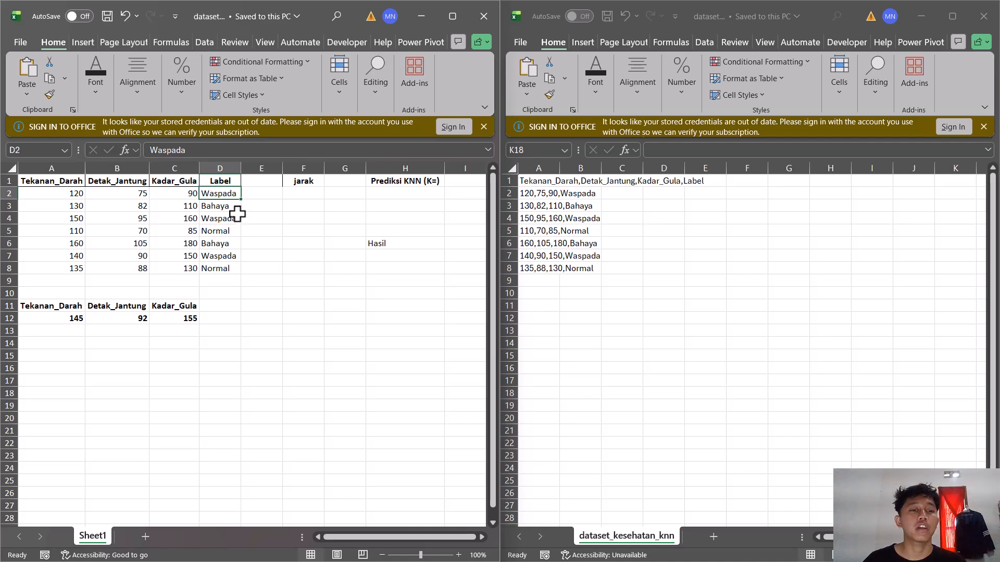
{"action": "left_click", "coordinate": [229, 206]}
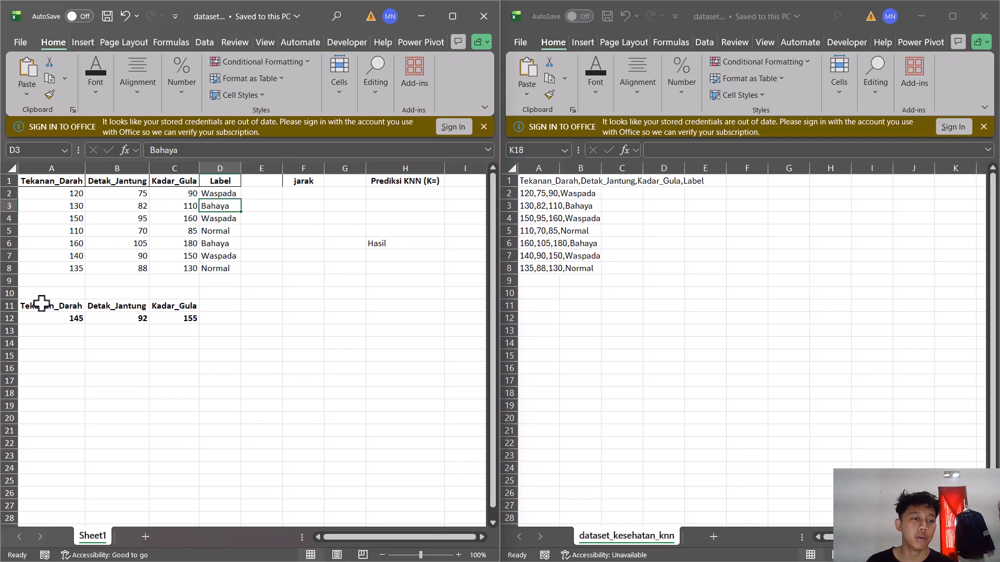
{"action": "left_click", "coordinate": [62, 318]}
{"action": "left_click", "coordinate": [91, 319]}
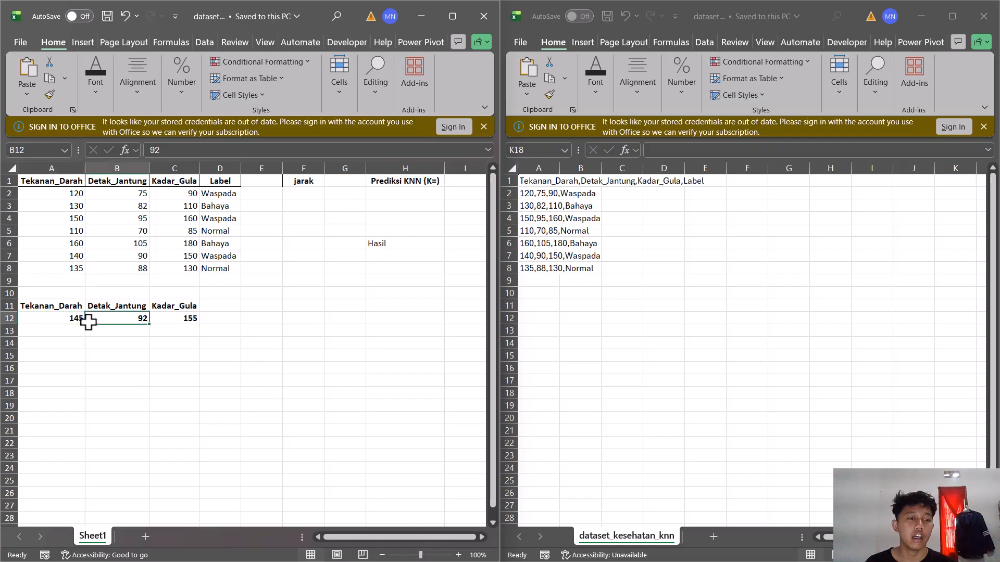
{"action": "left_click", "coordinate": [166, 328]}
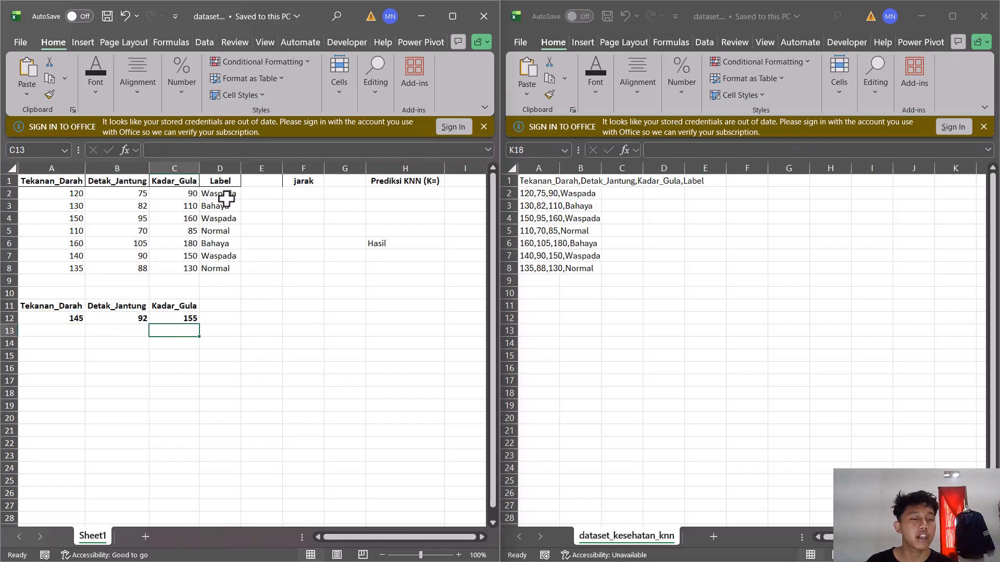
{"action": "double_click", "coordinate": [216, 317]}
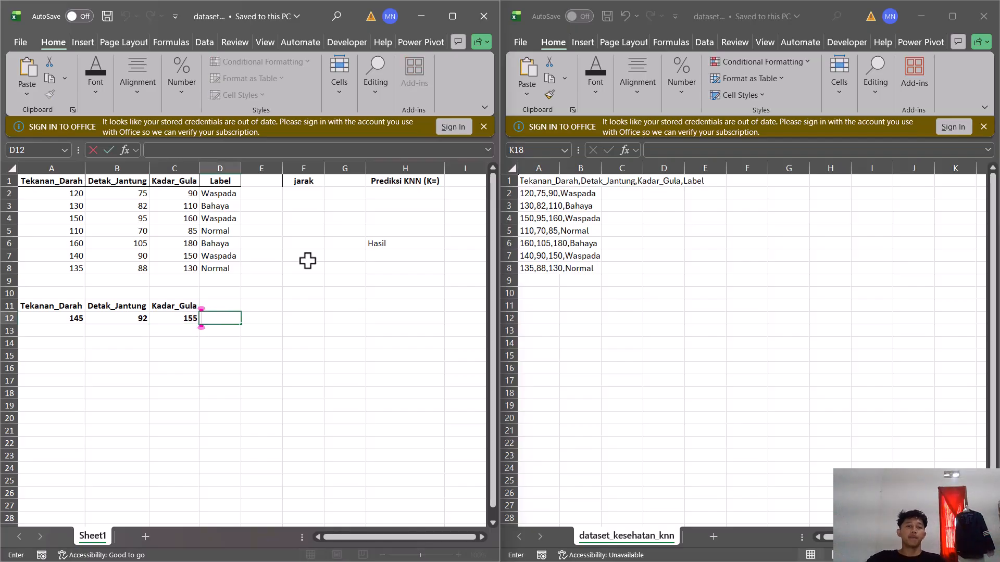
{"action": "left_click", "coordinate": [311, 194]}
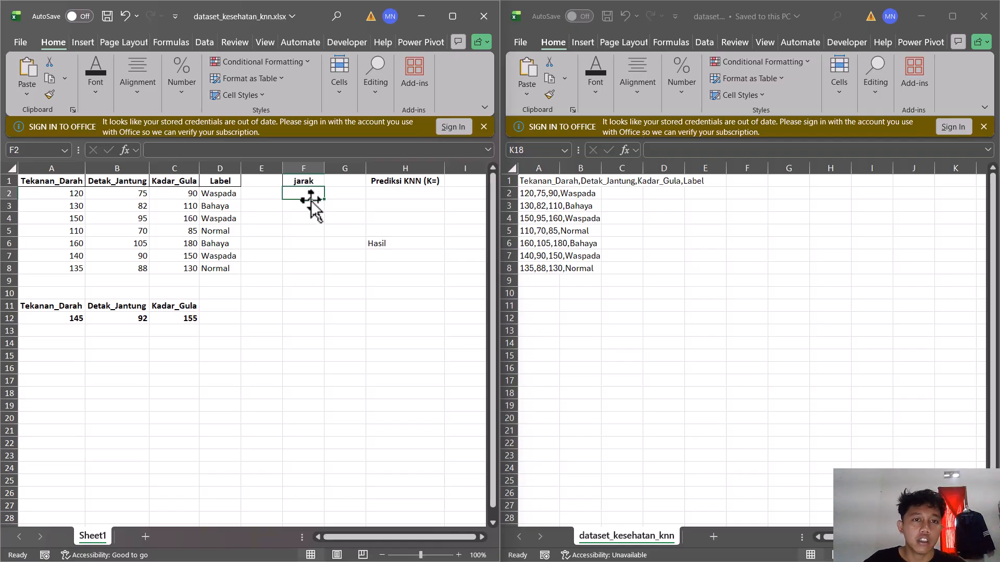
{"action": "type", "text": "="}
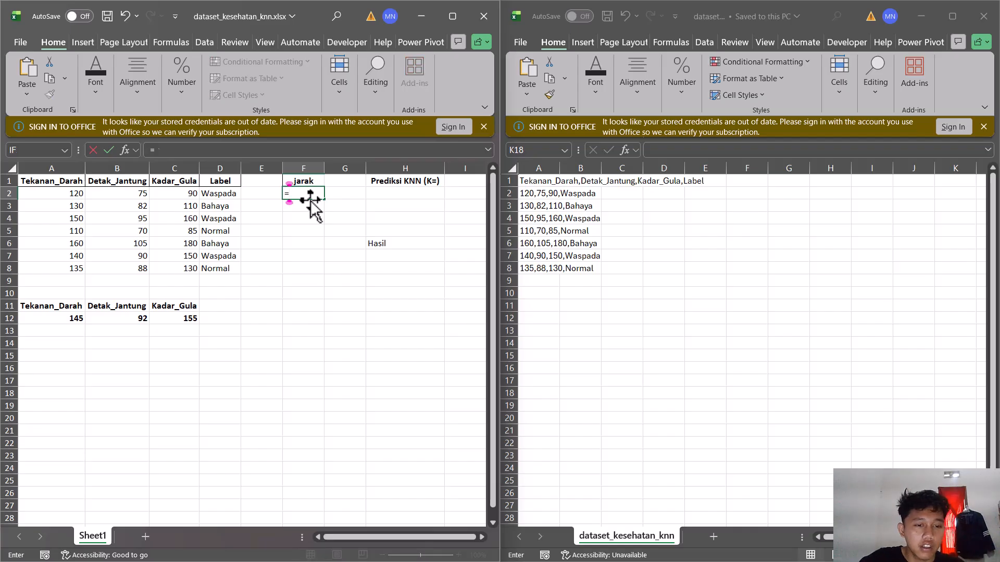
{"action": "type", "text": "s"}
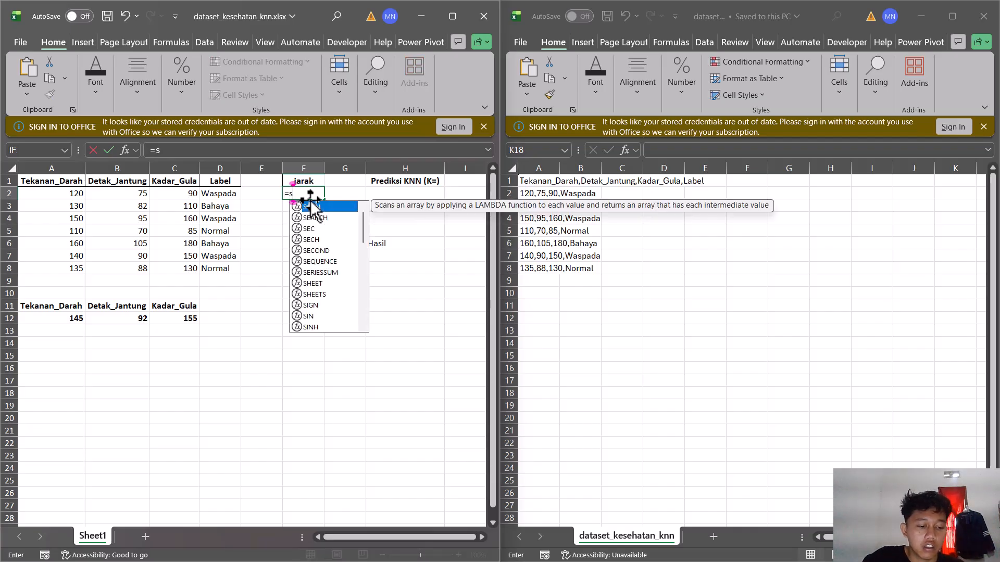
{"action": "type", "text": "q"}
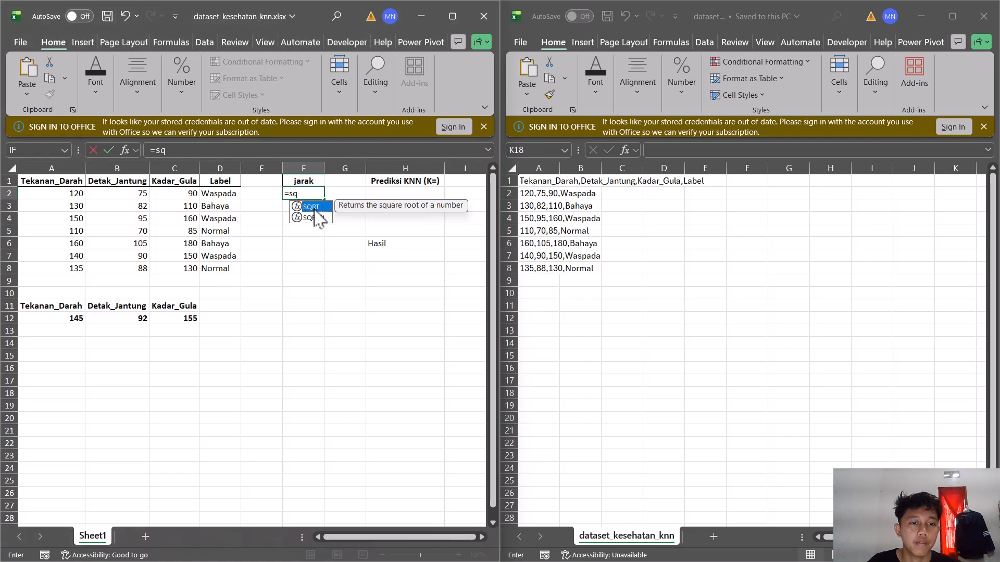
{"action": "double_click", "coordinate": [311, 206]}
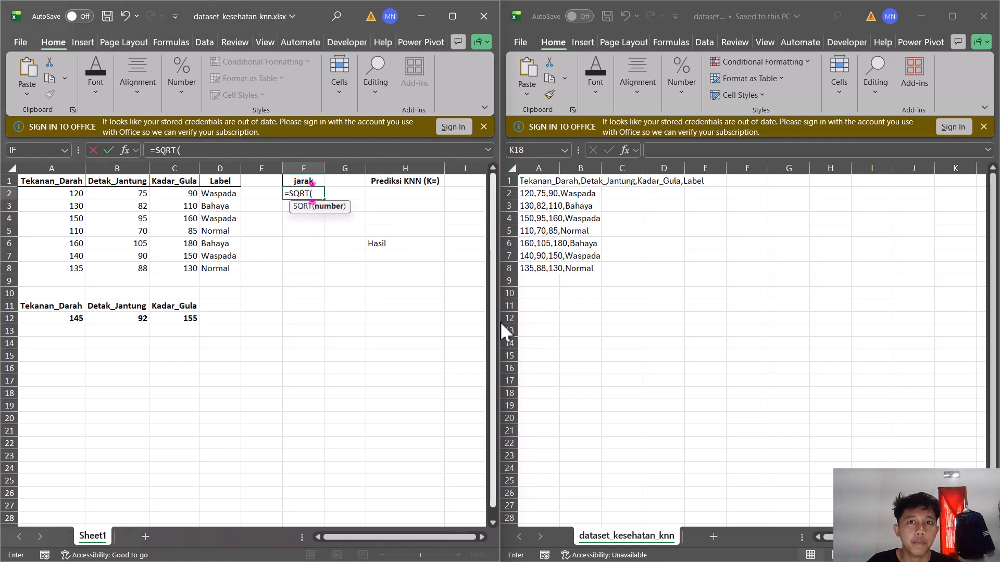
{"action": "left_click", "coordinate": [60, 196]}
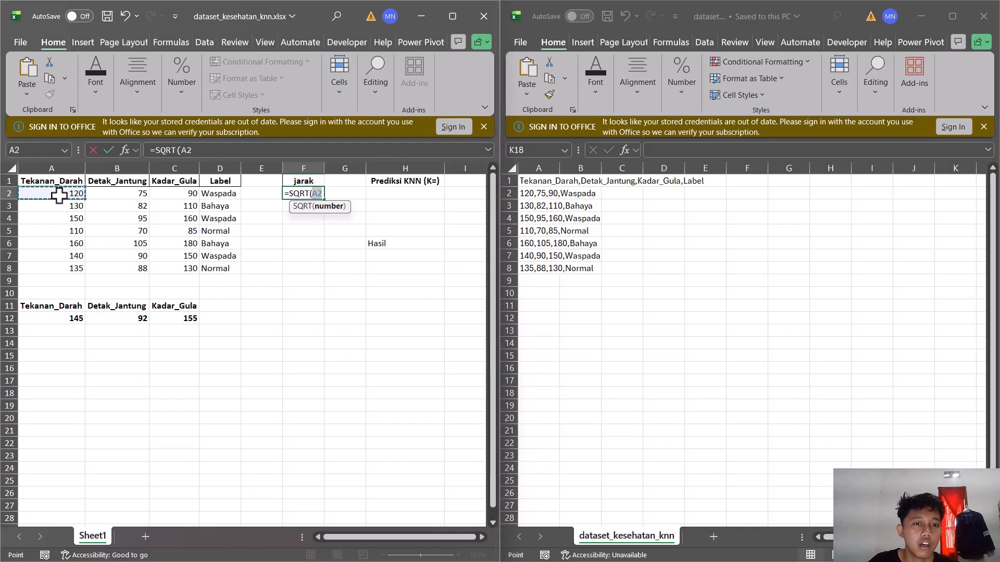
{"action": "type", "text": "-"}
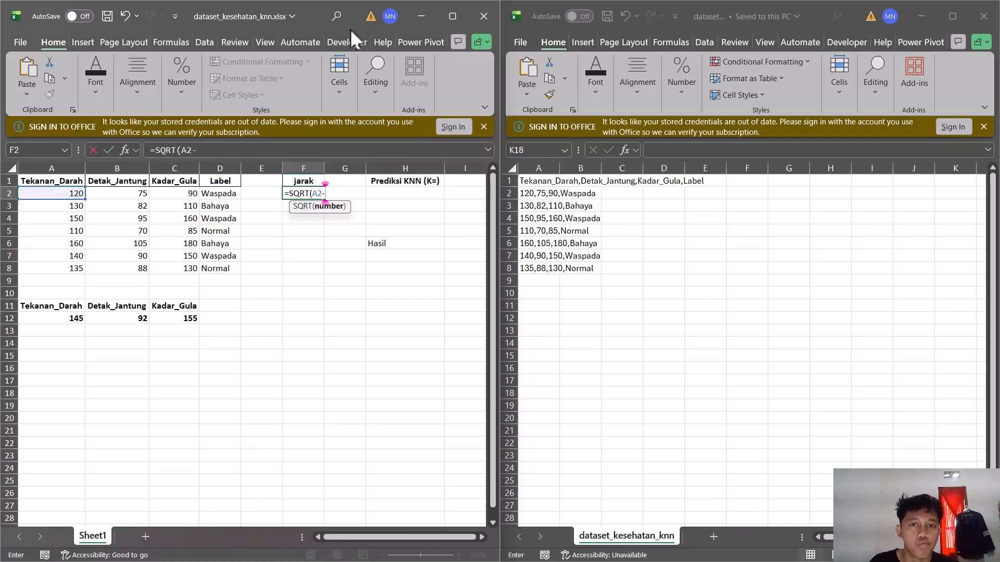
{"action": "left_click", "coordinate": [557, 17]}
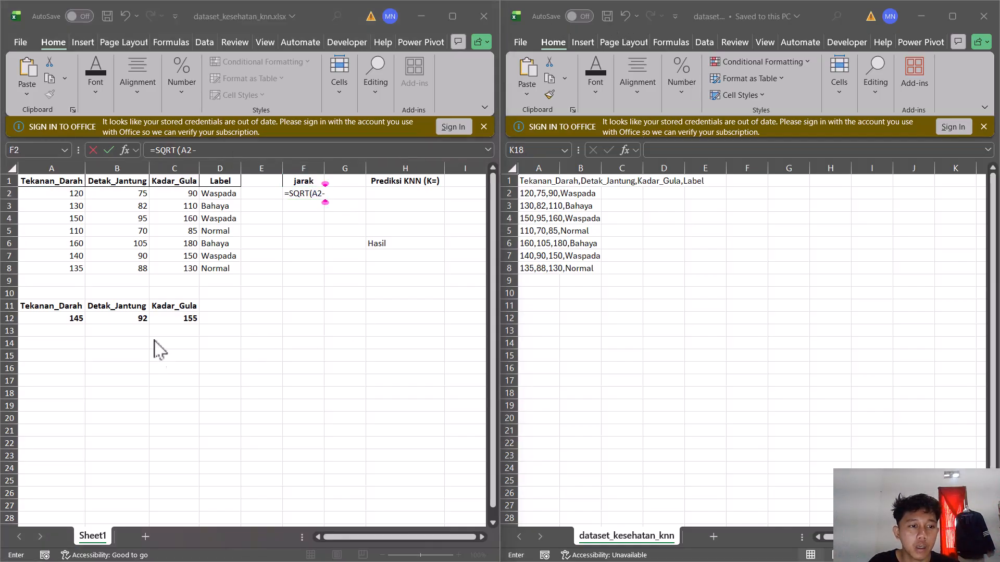
{"action": "left_click", "coordinate": [78, 325]}
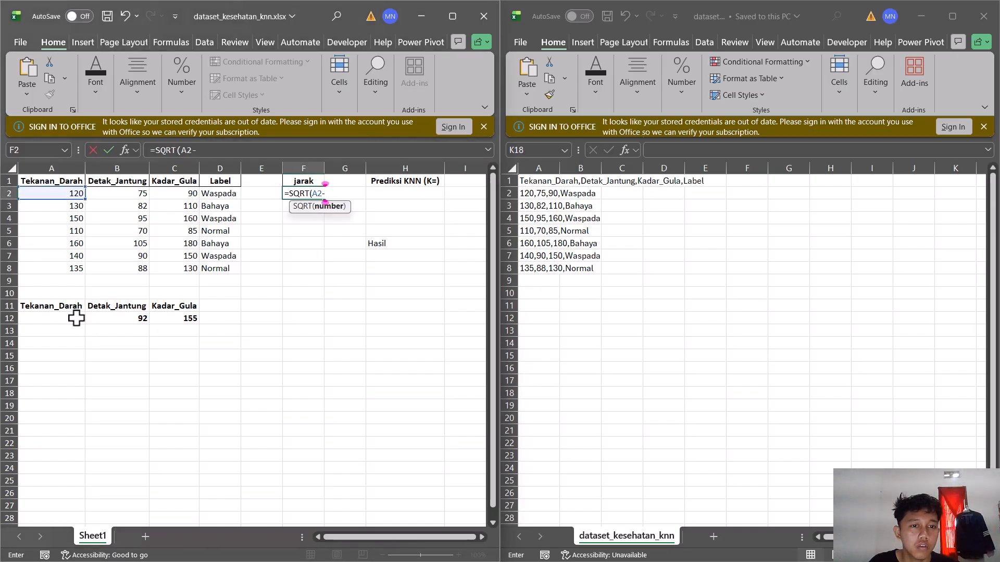
{"action": "left_click", "coordinate": [78, 318]}
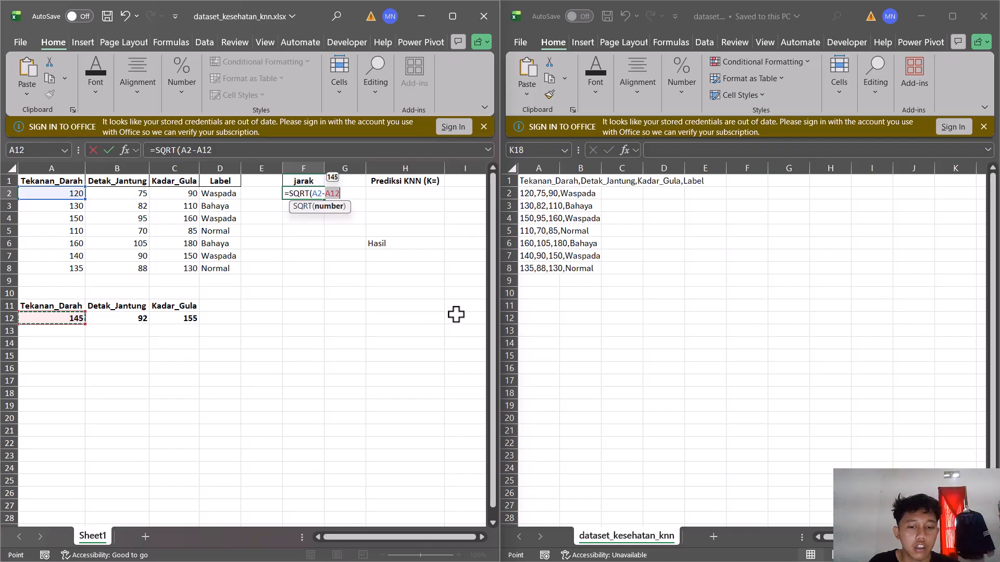
{"action": "key", "text": "shift+F3"}
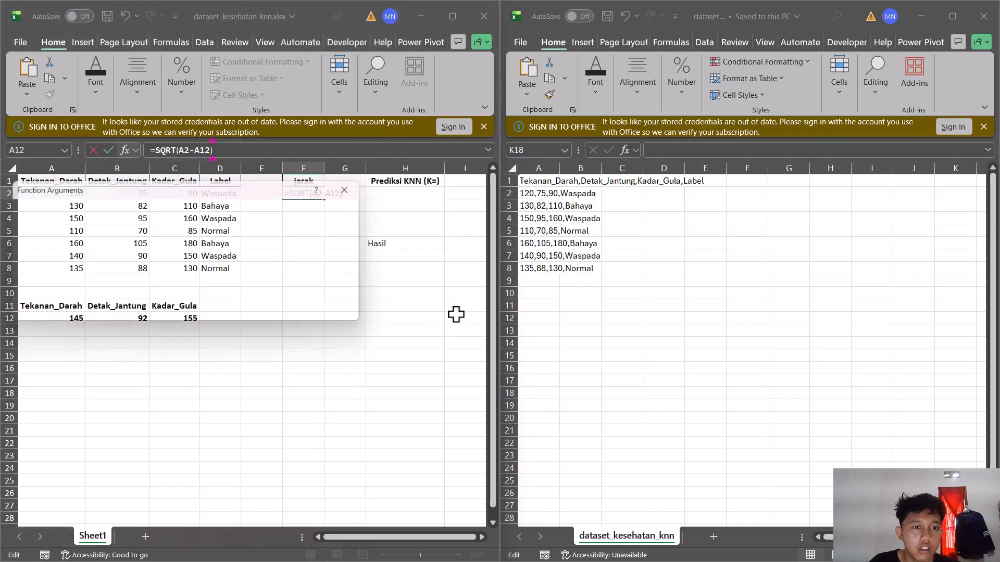
{"action": "left_click", "coordinate": [358, 190]}
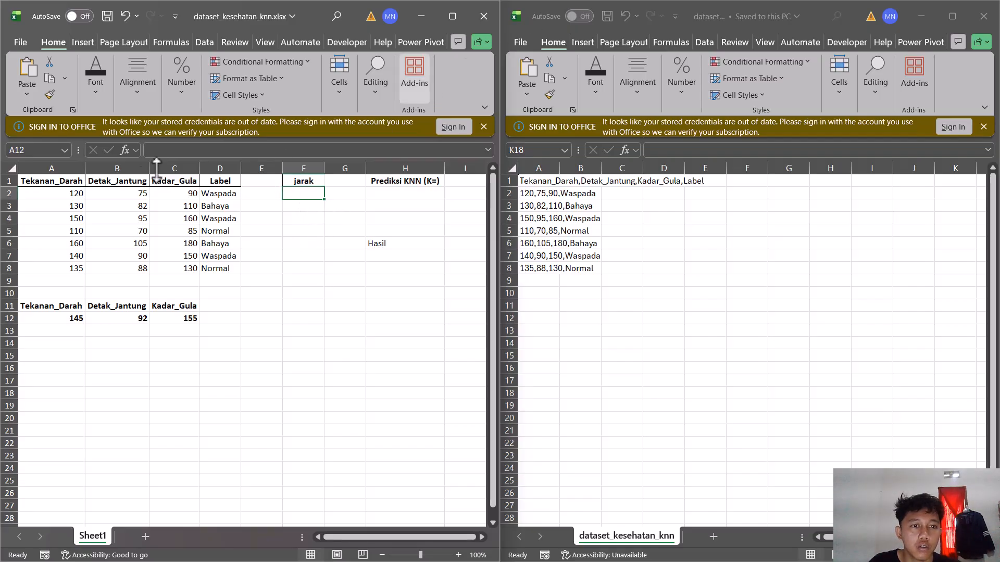
Undo the last change and start the jarak formula in F2 with the square root of A2 minus A12: =SQRT(A2-A12
{"action": "left_click", "coordinate": [130, 18]}
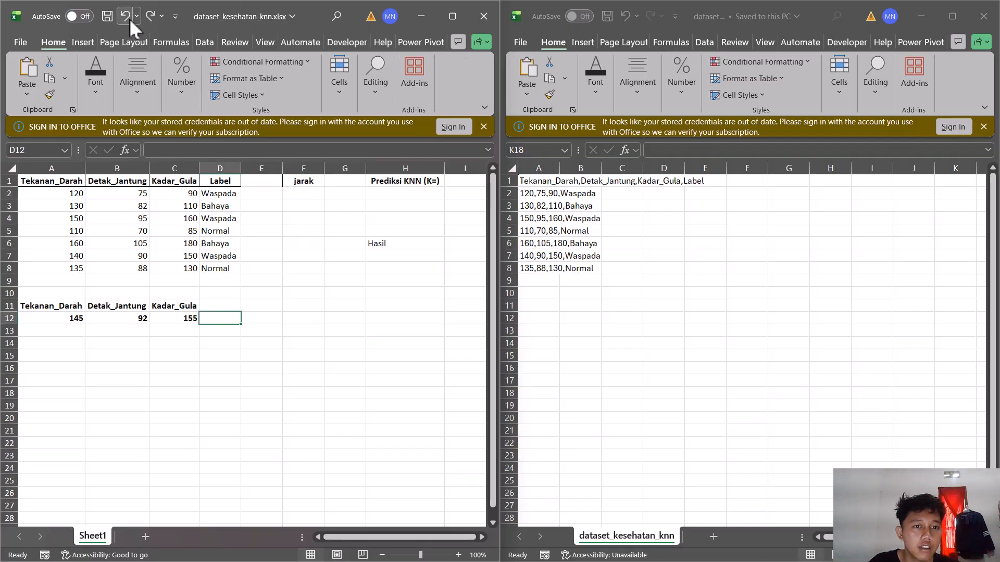
{"action": "left_click", "coordinate": [295, 194]}
{"action": "type", "text": "=s"}
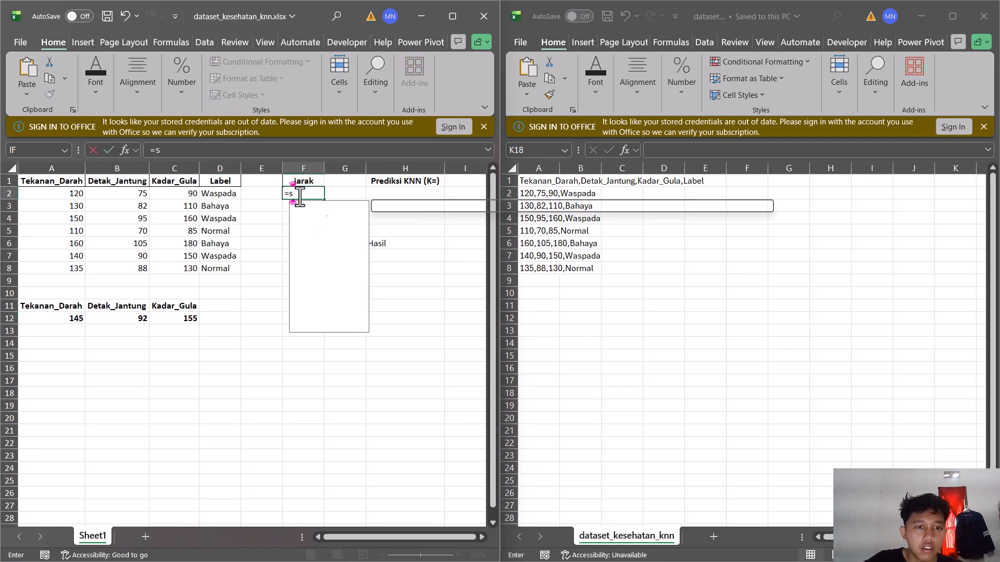
{"action": "type", "text": "q"}
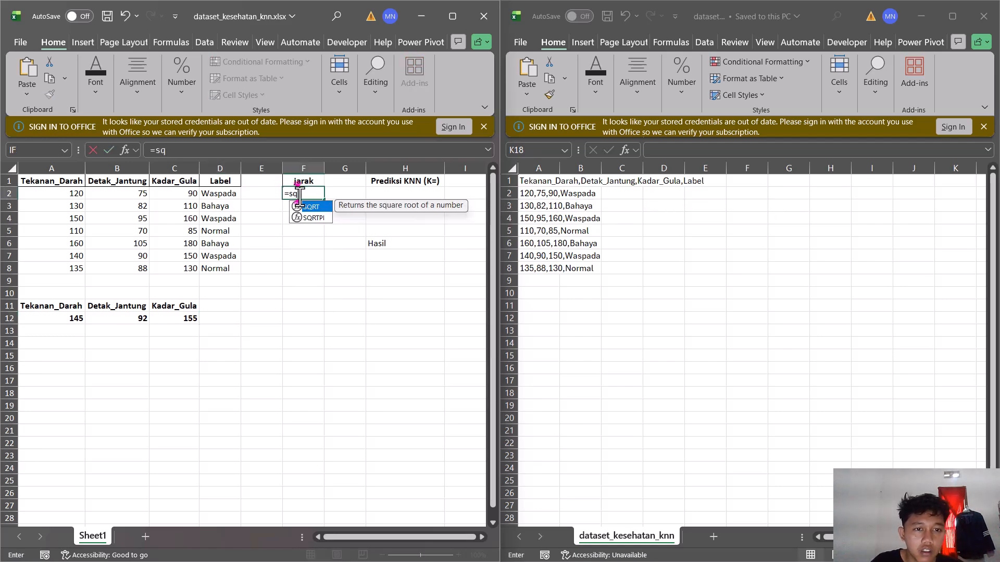
{"action": "double_click", "coordinate": [319, 208]}
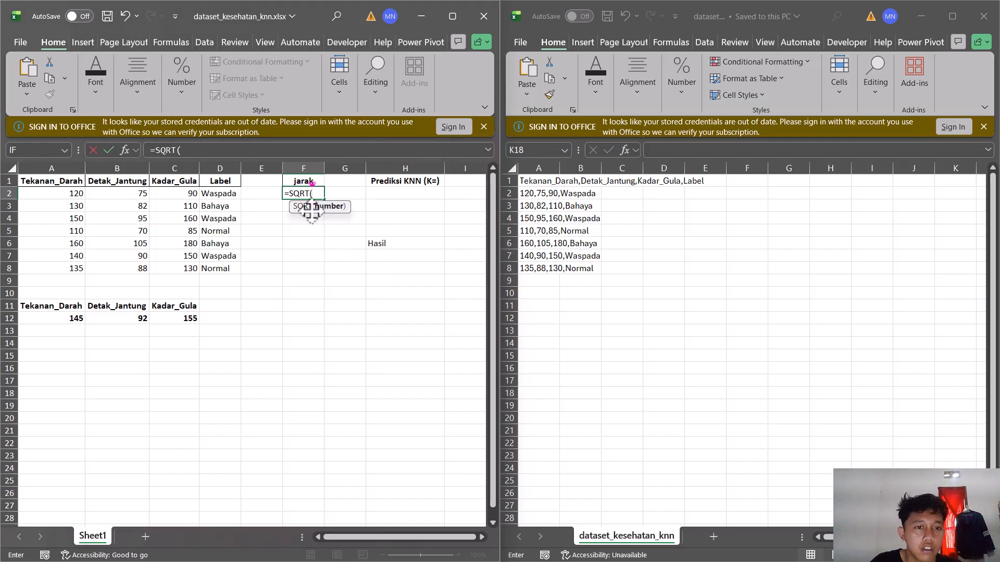
{"action": "left_click", "coordinate": [64, 197]}
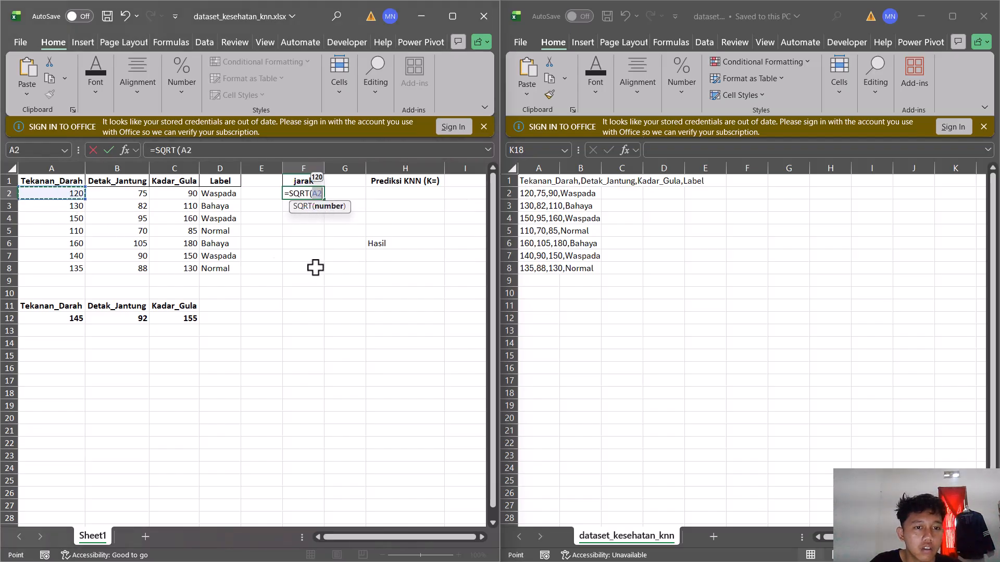
{"action": "type", "text": "-"}
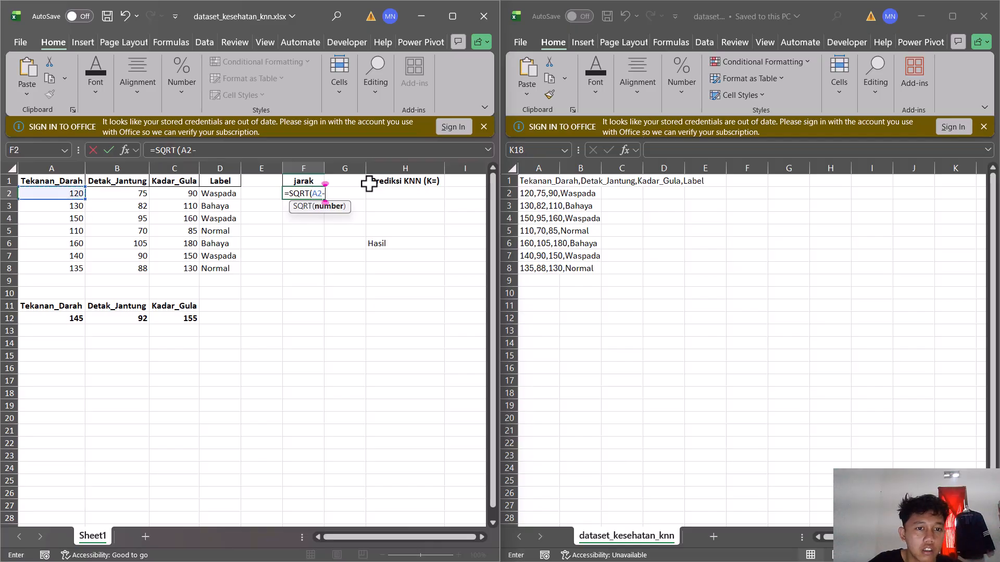
{"action": "left_click", "coordinate": [56, 317]}
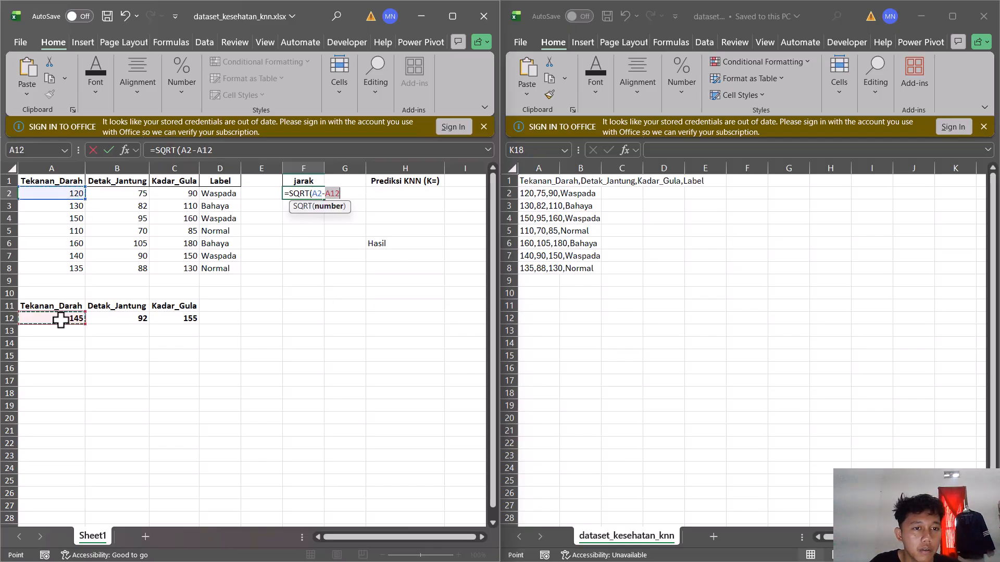
Make the A12 reference in the F2 distance formula absolute as $A$12
{"action": "left_click", "coordinate": [332, 197]}
{"action": "double_click", "coordinate": [333, 196]}
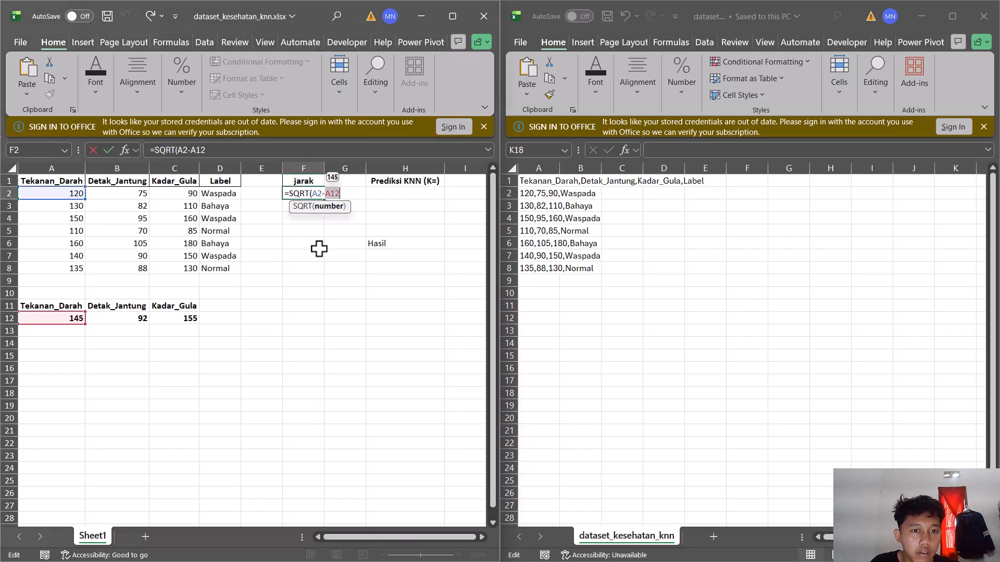
{"action": "key", "text": "F4"}
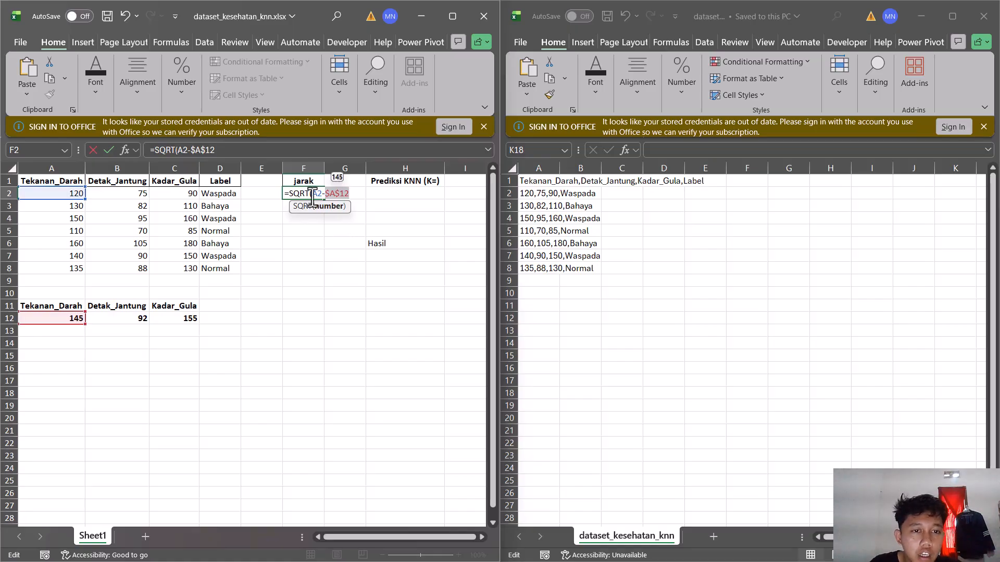
Enclose the A2-$A$12 difference in parentheses and square it, giving =SQRT((A2-$A$12)^2
{"action": "key", "text": "Right"}
{"action": "key", "text": "Right"}
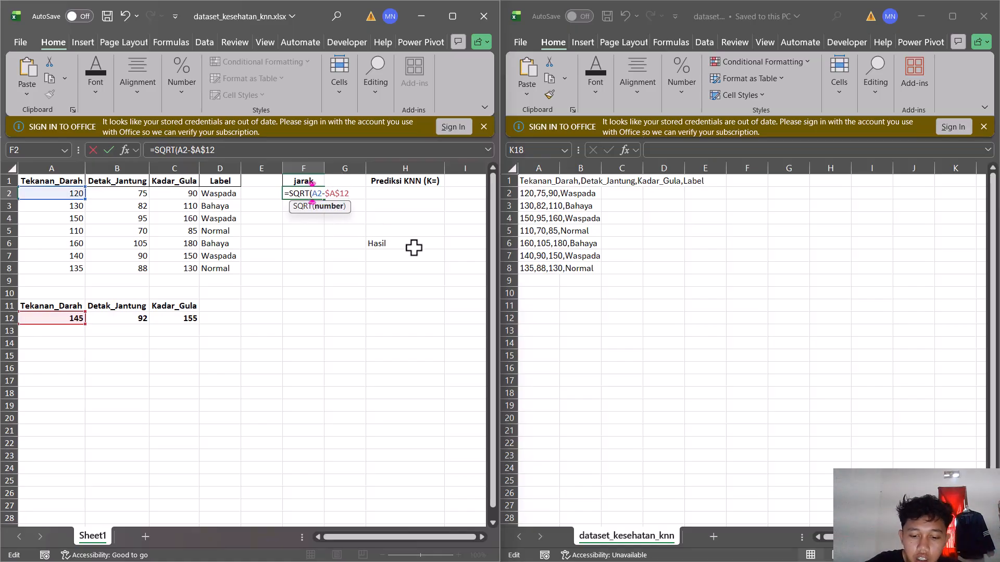
{"action": "type", "text": "("}
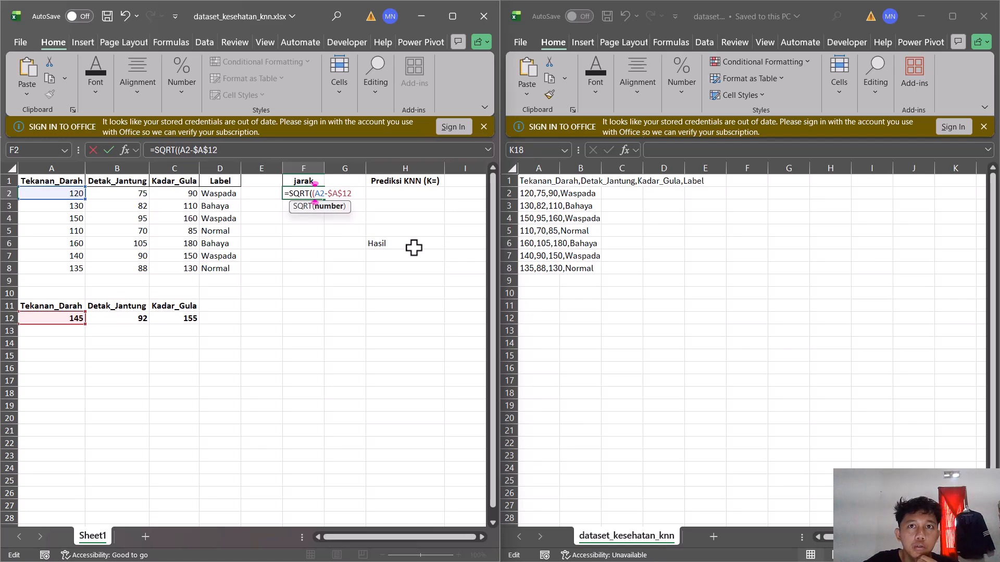
{"action": "key", "text": "Right"}
{"action": "key", "text": "Right"}
{"action": "key", "text": "Right"}
{"action": "key", "text": "Right"}
{"action": "key", "text": "Right"}
{"action": "key", "text": "Right"}
{"action": "key", "text": "Right"}
{"action": "key", "text": "Right"}
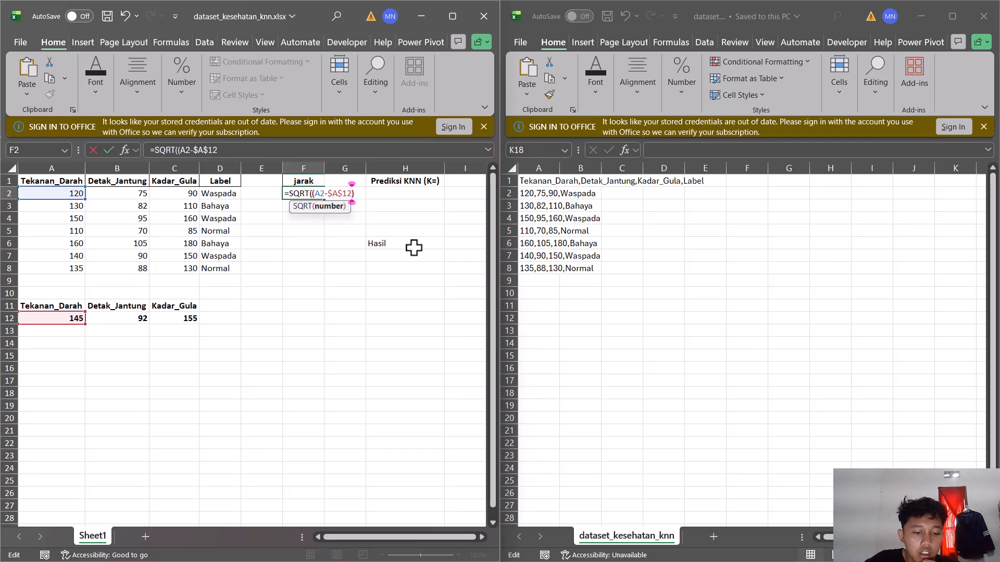
{"action": "type", "text": ")^"}
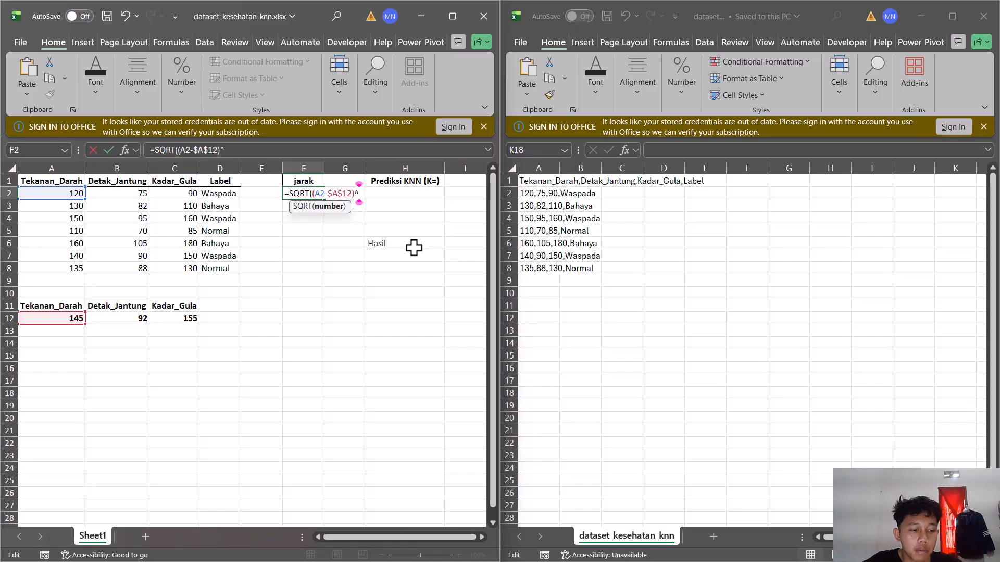
{"action": "type", "text": "2"}
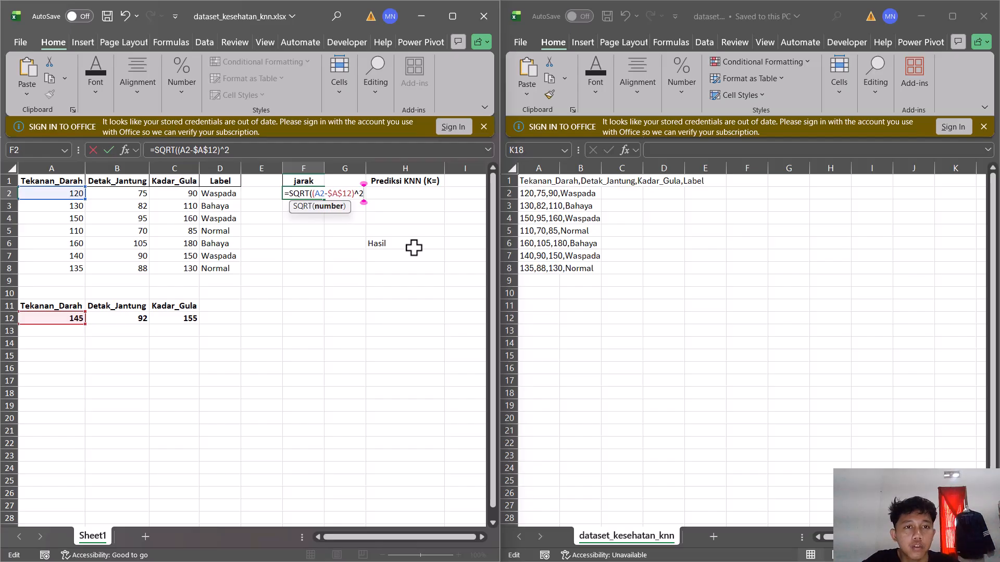
Extend the F2 formula with the squared Detak_Jantung difference +(B2-$B$12)^2, followed by another plus sign
{"action": "type", "text": " +"}
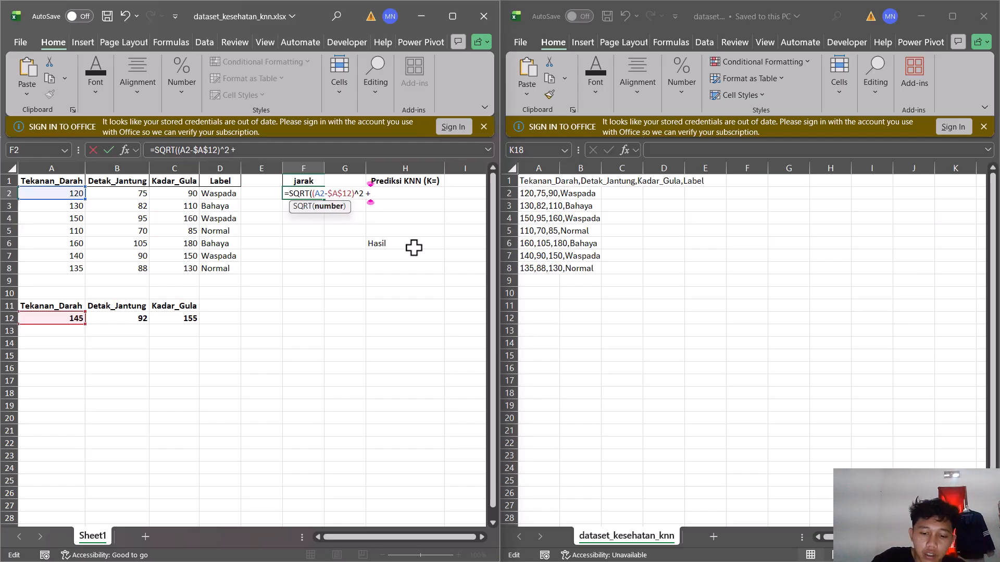
{"action": "type", "text": "("}
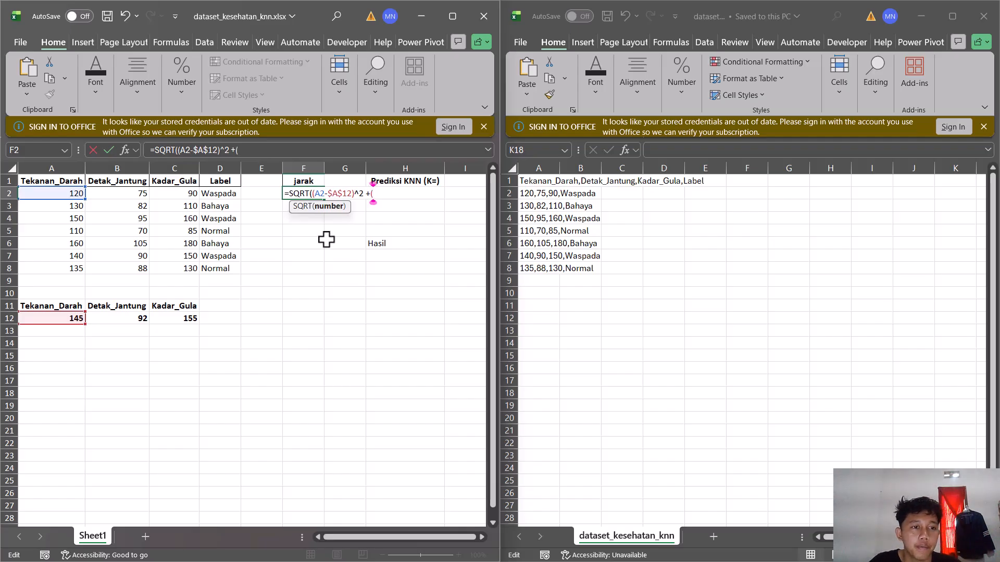
{"action": "left_click", "coordinate": [132, 193]}
{"action": "type", "text": "-"}
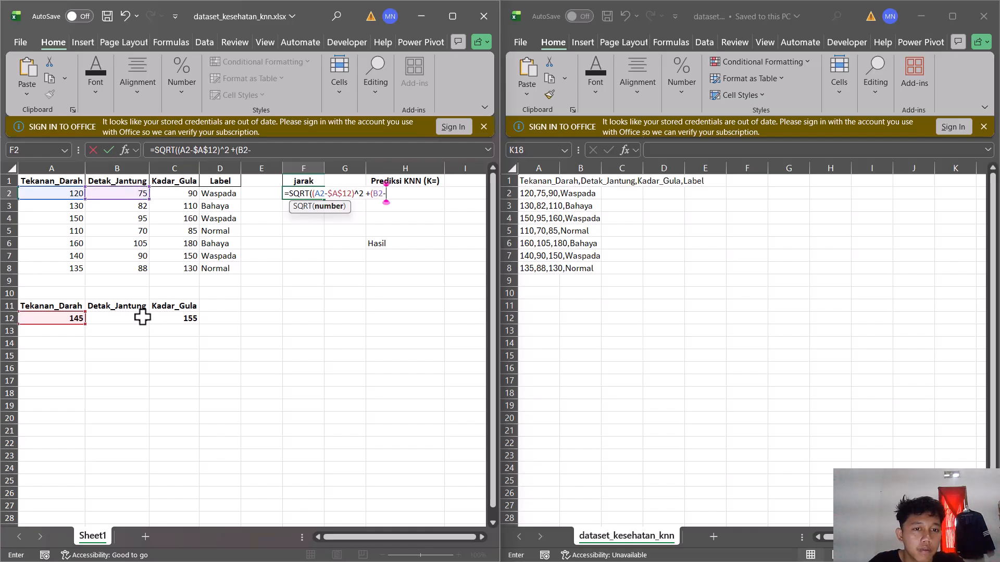
{"action": "left_click", "coordinate": [142, 317]}
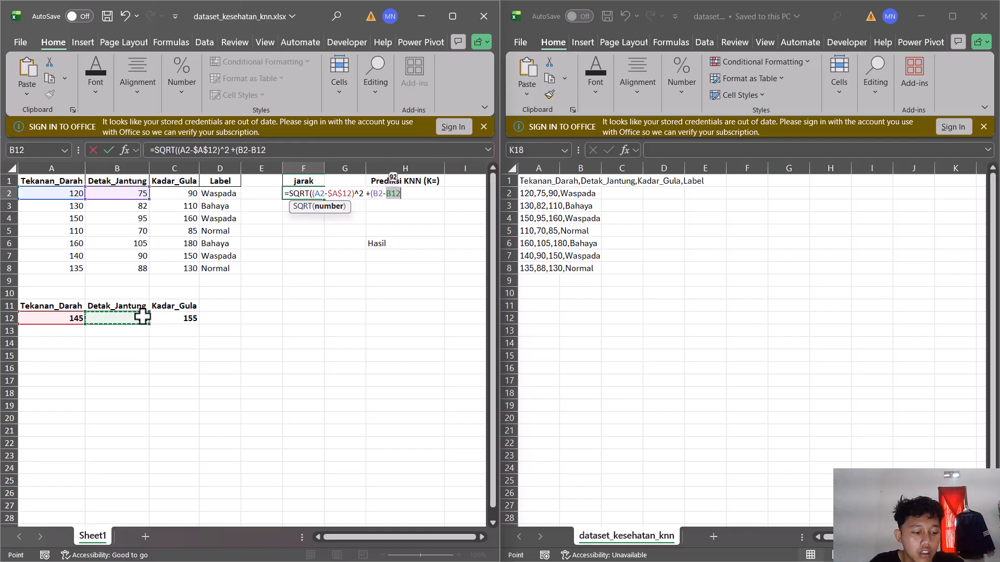
{"action": "key", "text": "F4"}
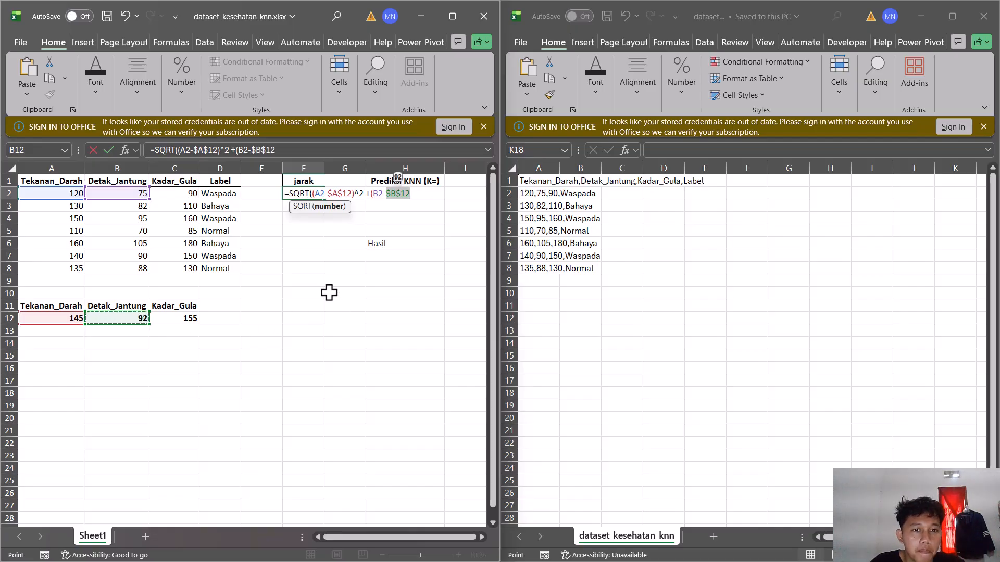
{"action": "type", "text": ")"}
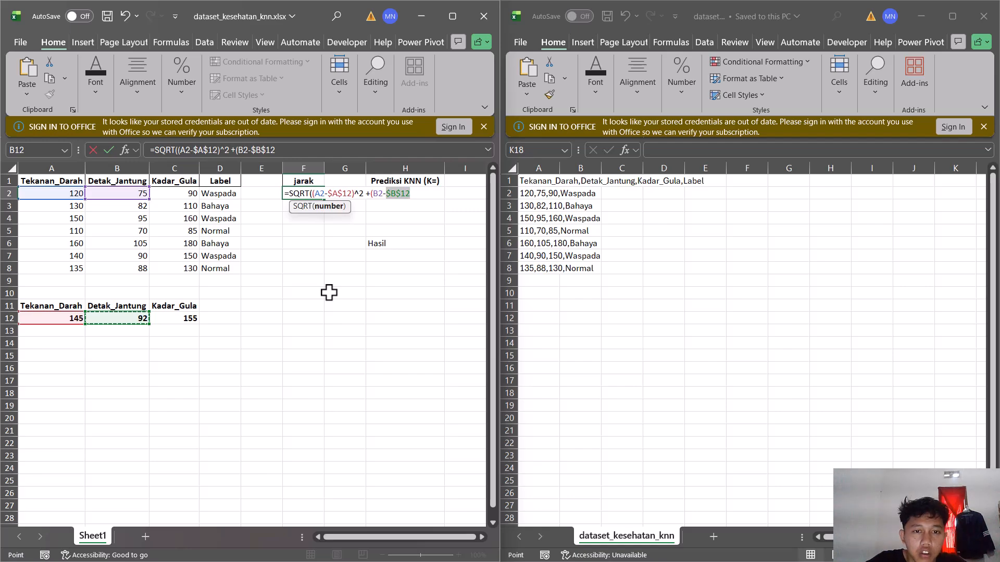
{"action": "type", "text": "^"}
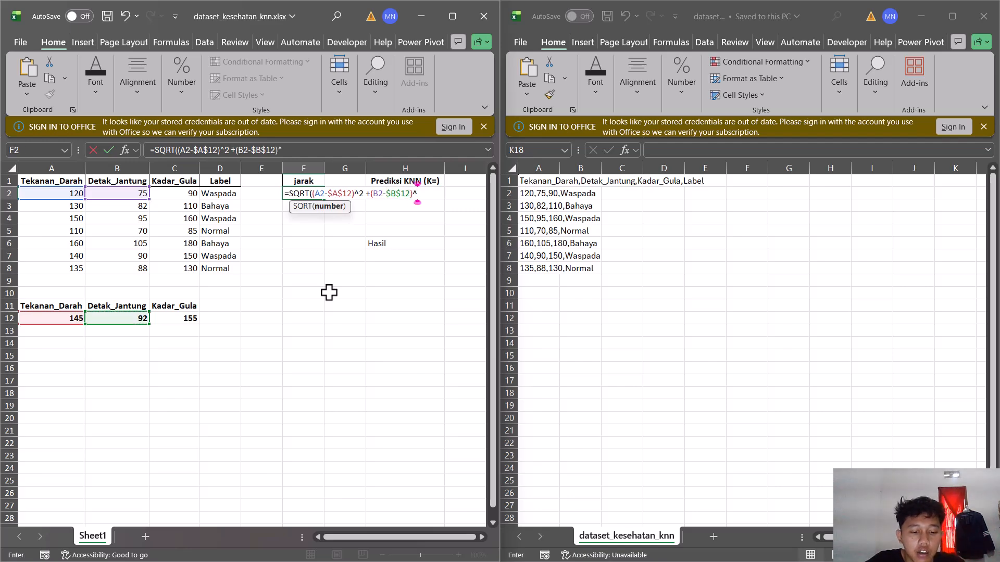
{"action": "type", "text": "2"}
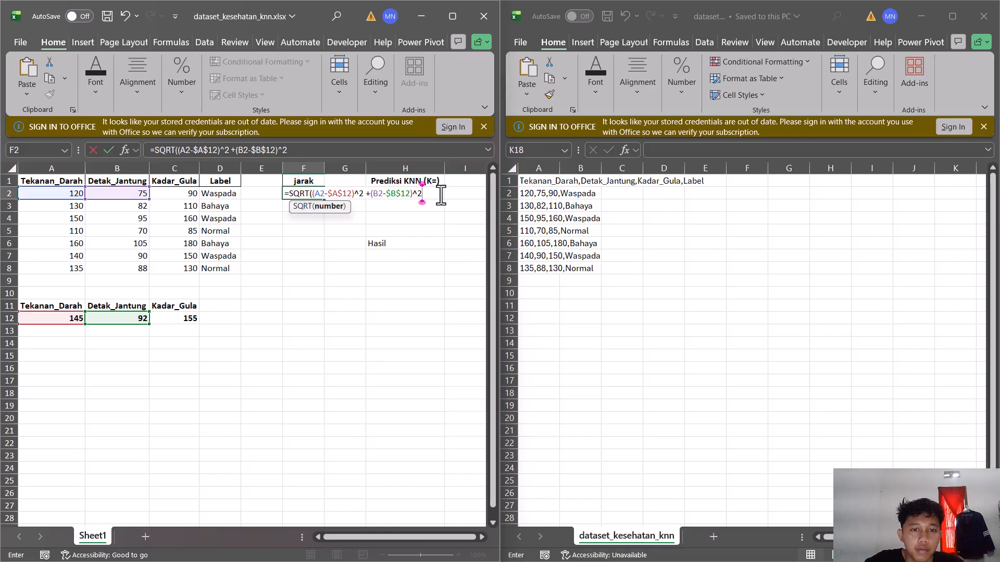
{"action": "type", "text": "+"}
{"action": "key", "text": "Left"}
{"action": "key", "text": "Left"}
{"action": "key", "text": "Left"}
{"action": "key", "text": "Left"}
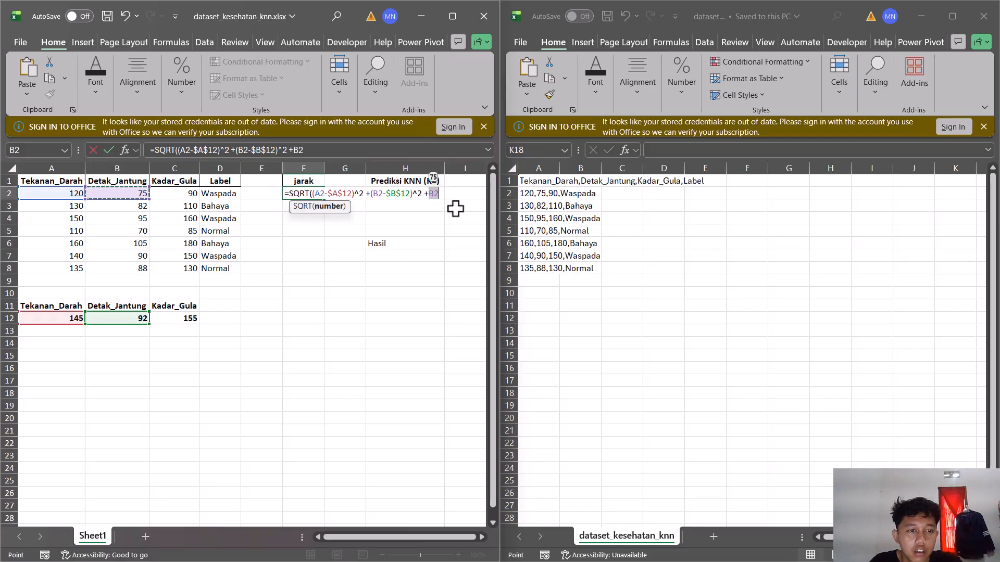
{"action": "key", "text": "Right"}
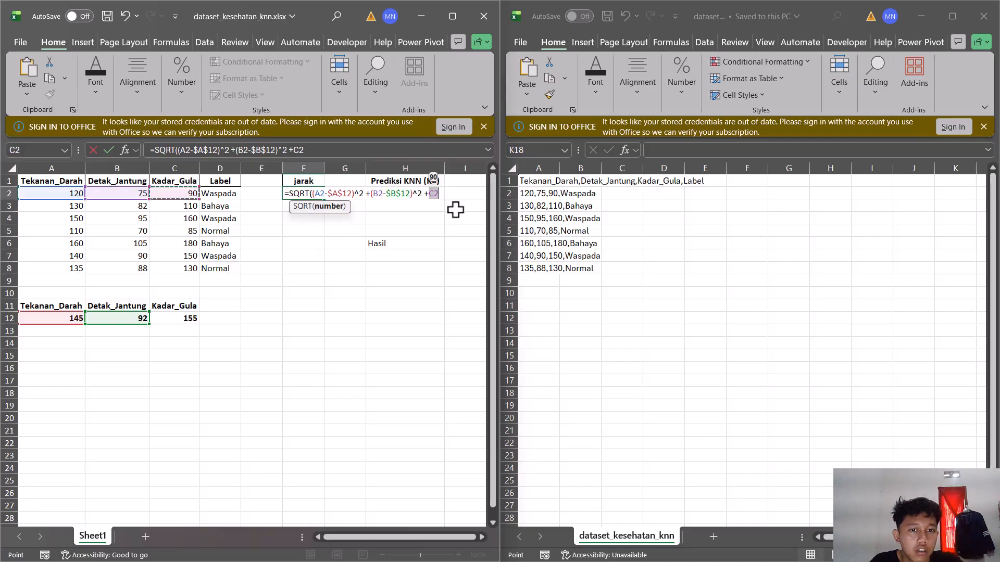
{"action": "key", "text": "Left"}
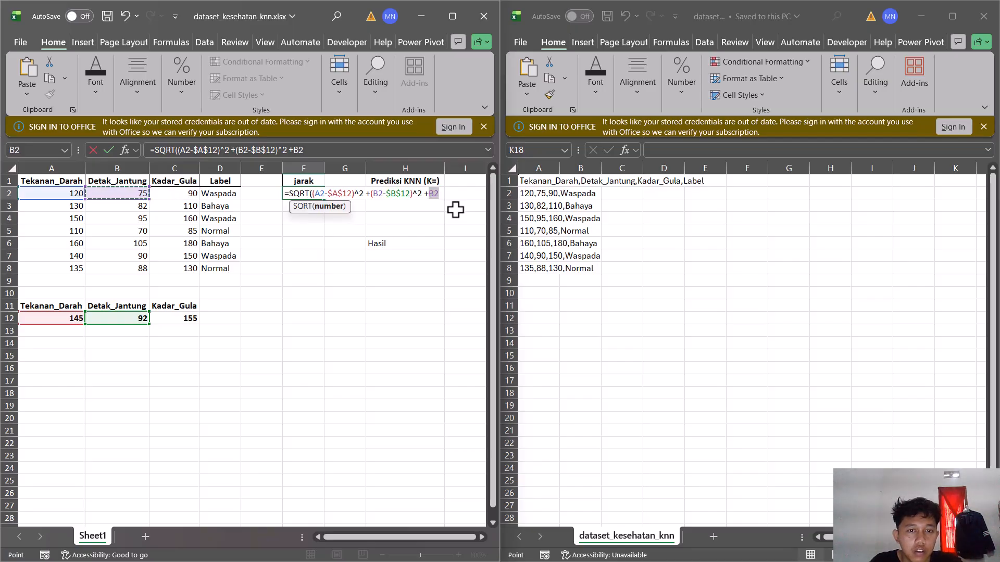
{"action": "key", "text": "Right"}
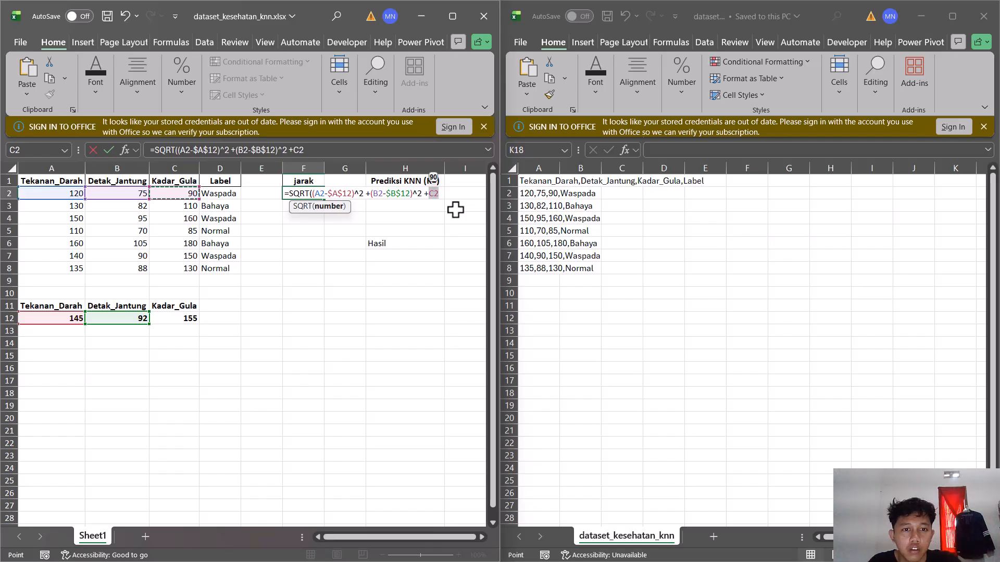
{"action": "key", "text": "BackSpace"}
{"action": "key", "text": "BackSpace"}
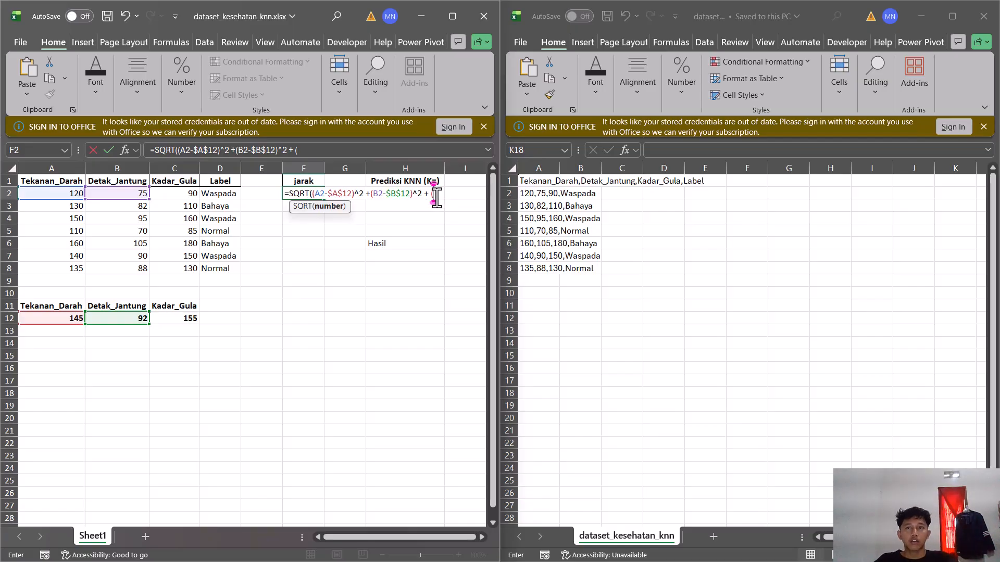
Complete the F2 distance formula with the squared Kadar_Gula difference (C2-$C$12)^2 and a closing parenthesis, and enter it
{"action": "left_click", "coordinate": [189, 195]}
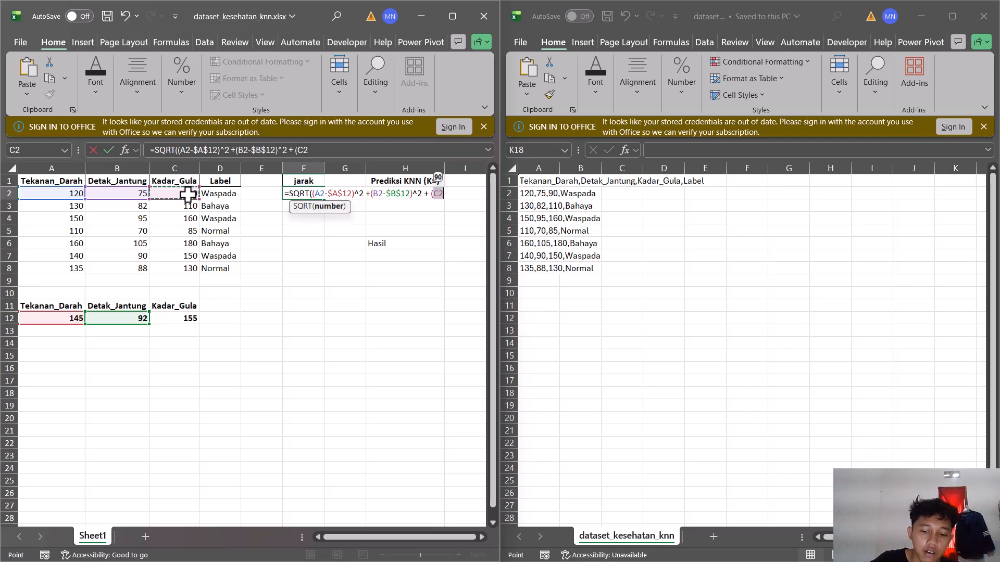
{"action": "type", "text": "-"}
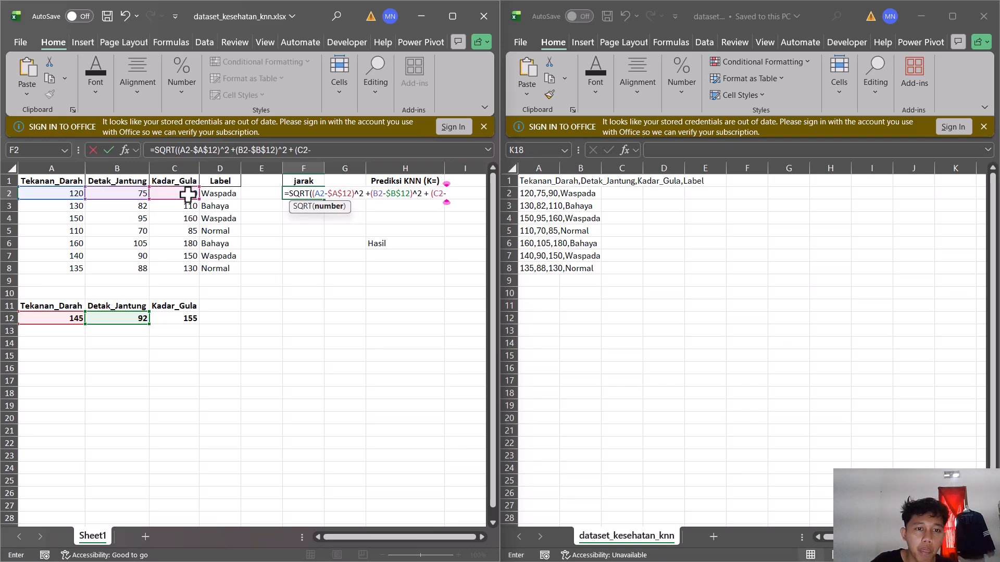
{"action": "left_click", "coordinate": [190, 318]}
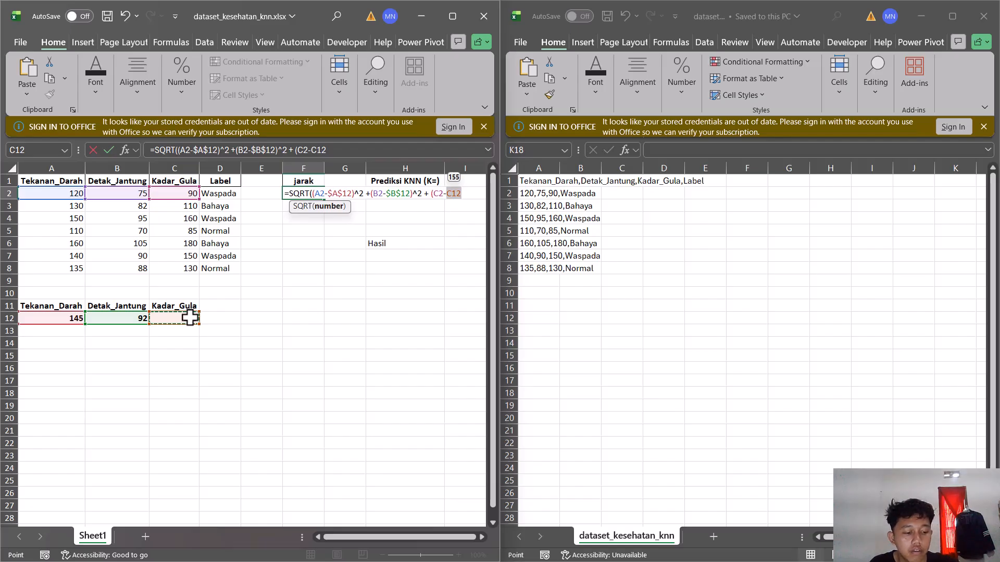
{"action": "key", "text": "F4"}
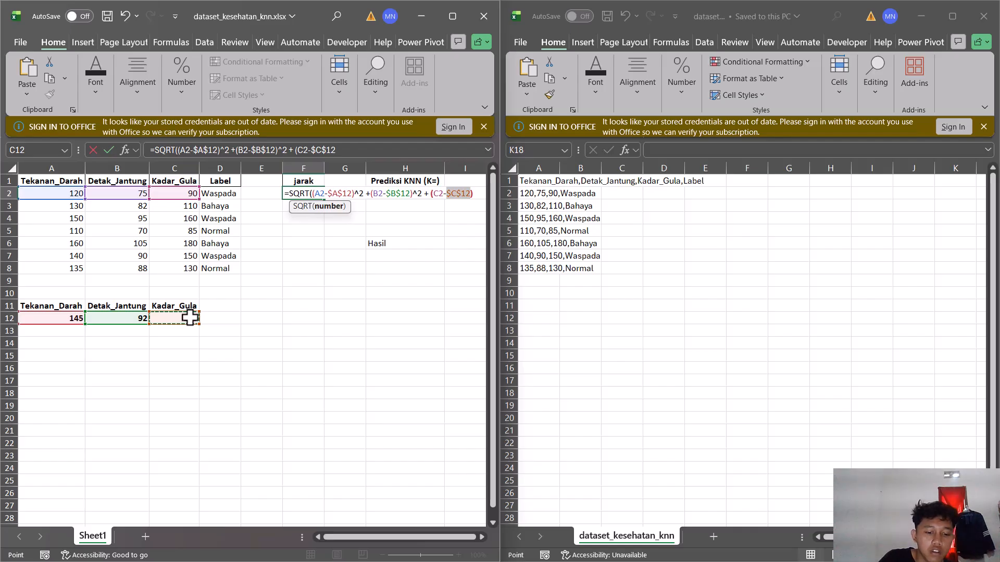
{"action": "type", "text": ")^"}
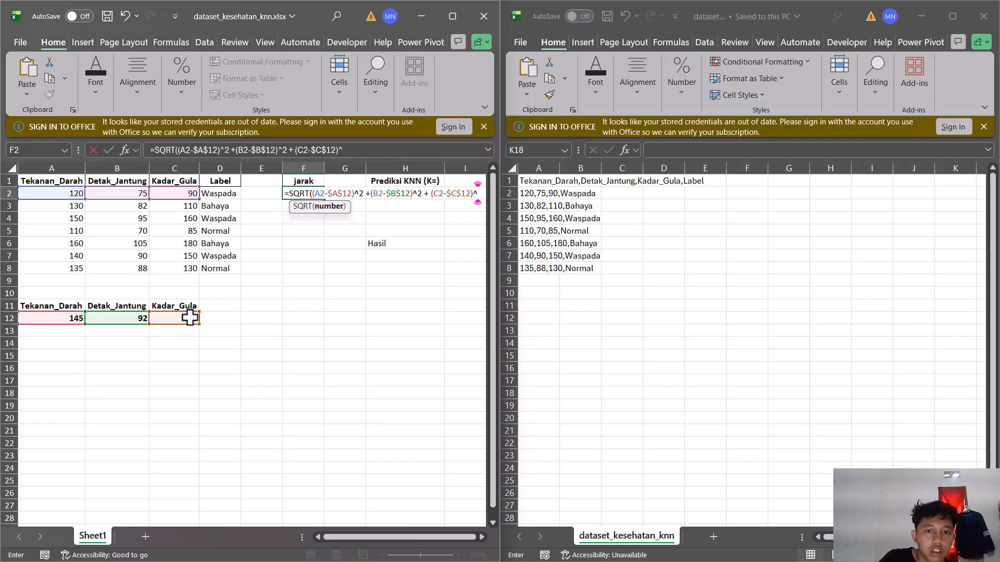
{"action": "type", "text": "@"}
{"action": "key", "text": "BackSpace"}
{"action": "type", "text": "2"}
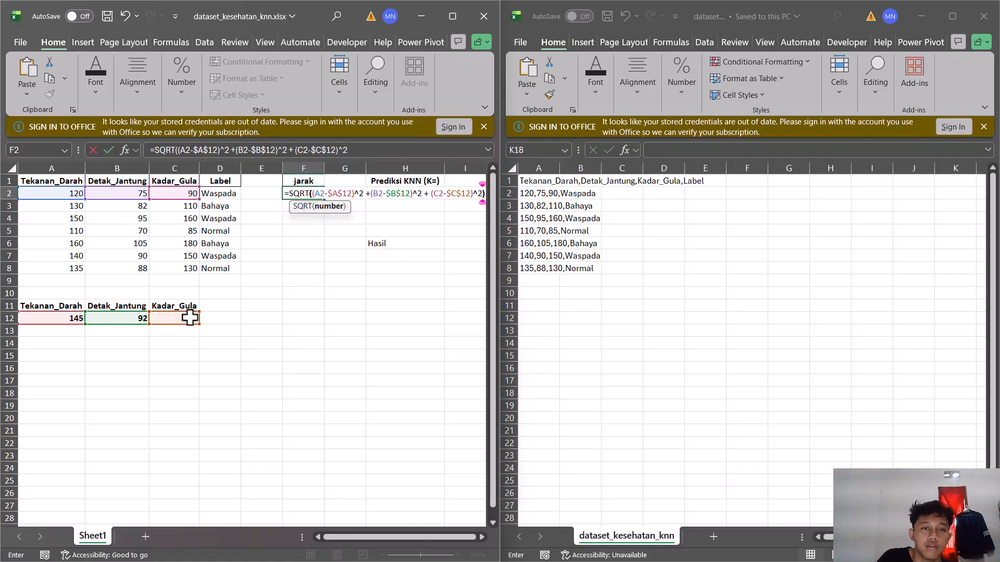
{"action": "type", "text": ")"}
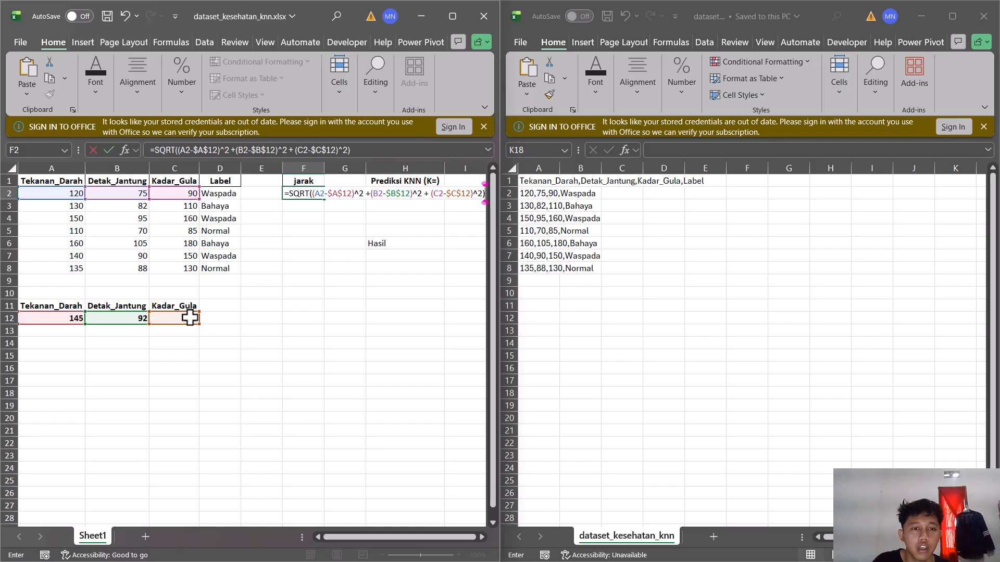
{"action": "key", "text": "Return"}
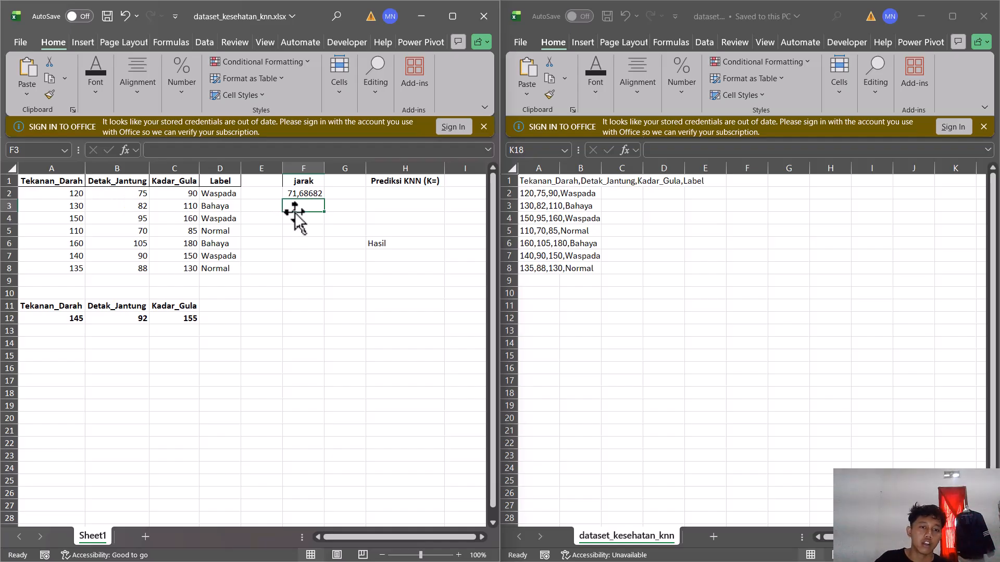
Fill the F2 distance formula down through F8 so every record in the dataset has a jarak value
{"action": "left_click", "coordinate": [320, 195]}
{"action": "left_click_drag", "start_coordinate": [324, 199], "coordinate": [331, 274]}
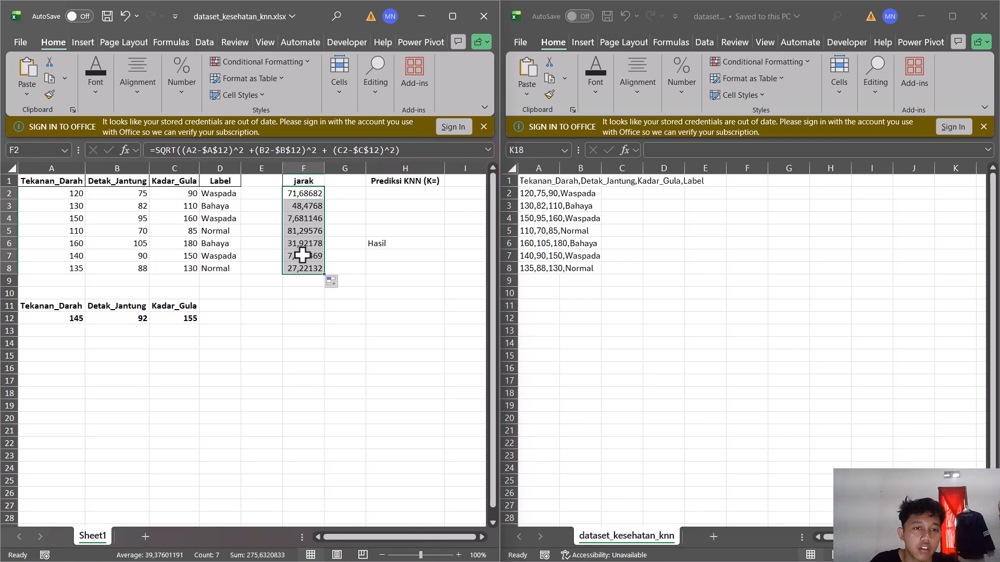
{"action": "left_click", "coordinate": [410, 151]}
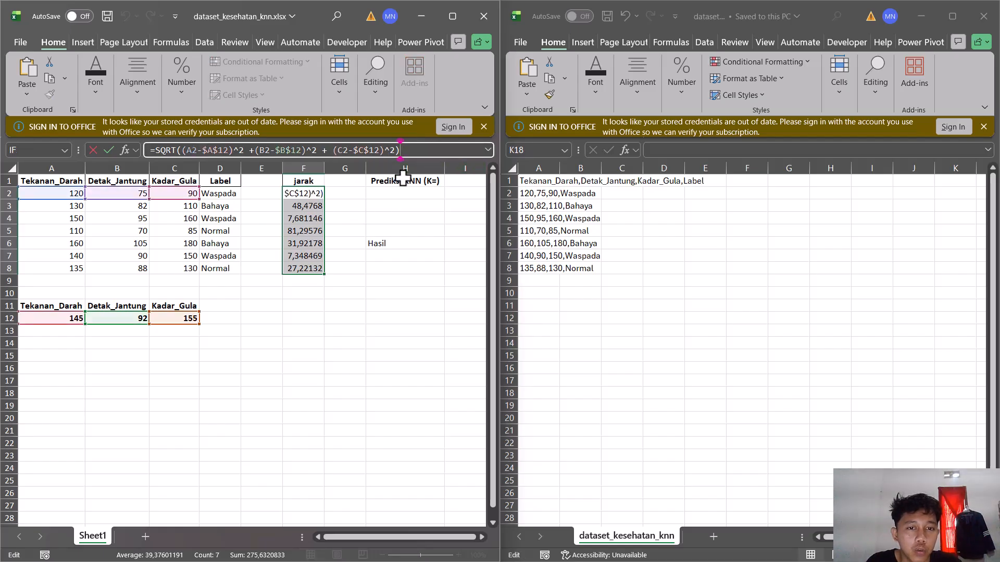
Change the H1 heading to "Prediksi KNN (K=3)"
{"action": "left_click", "coordinate": [390, 183]}
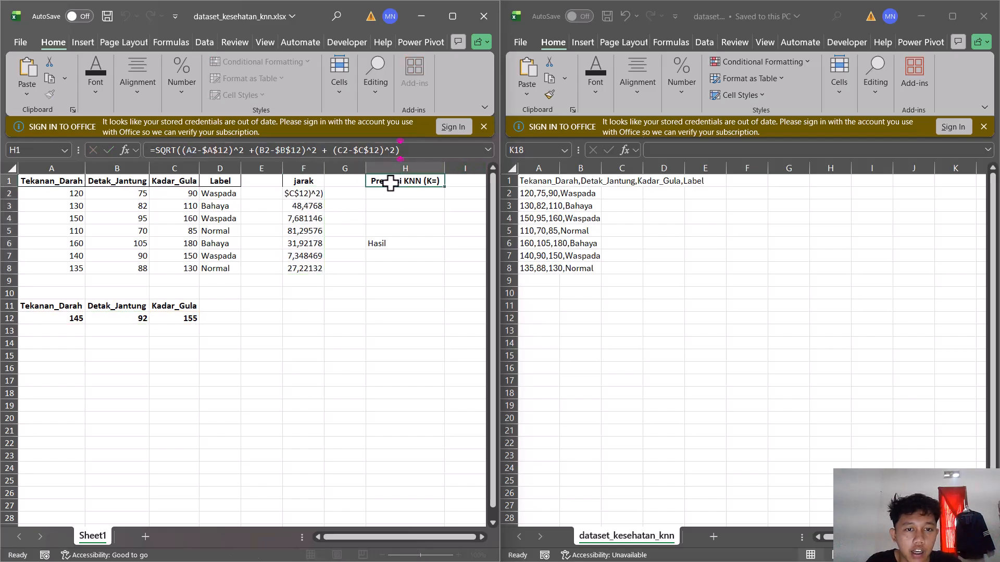
{"action": "double_click", "coordinate": [431, 181]}
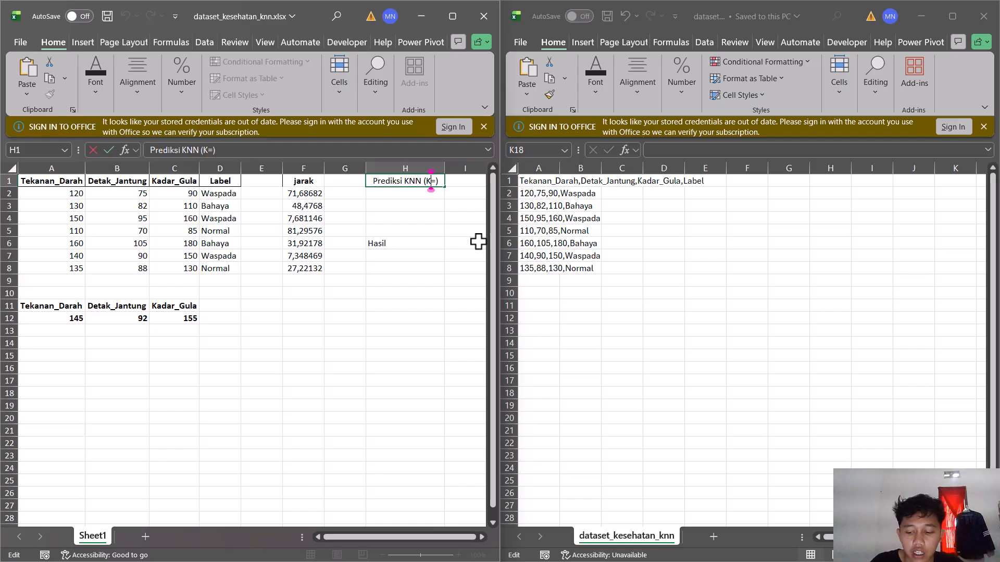
{"action": "type", "text": "#"}
{"action": "key", "text": "BackSpace"}
{"action": "type", "text": "3"}
{"action": "key", "text": "Return"}
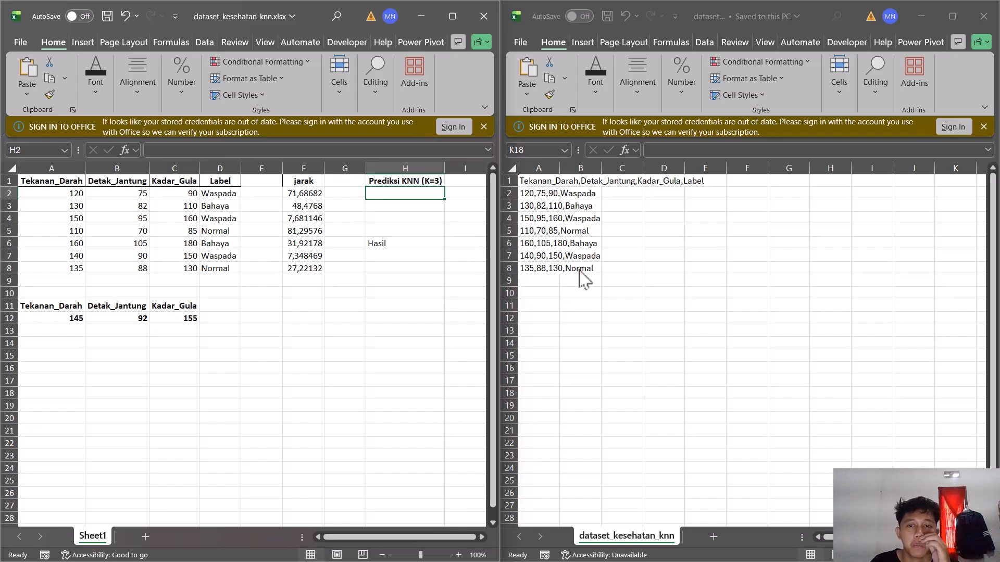
Start an INDEX formula in H2 with the label range D2:D8 as its array, giving =INDEX(D2:D8;
{"action": "left_click", "coordinate": [555, 32]}
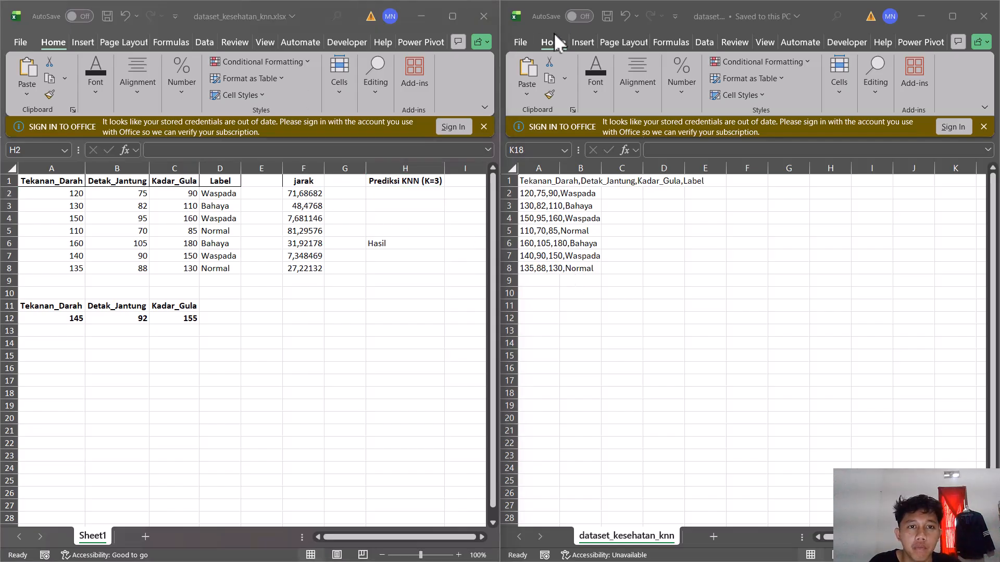
{"action": "left_click", "coordinate": [368, 196]}
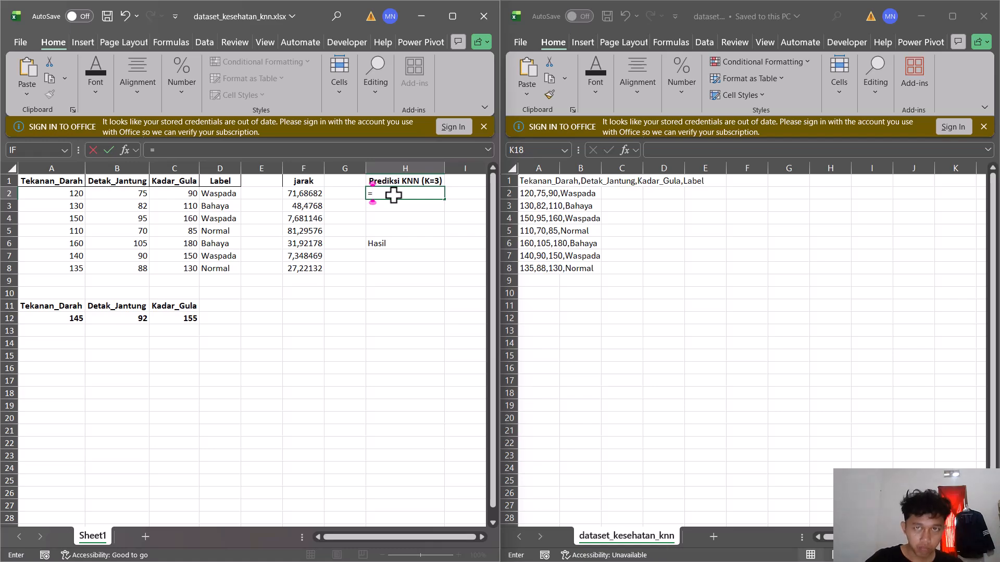
{"action": "type", "text": "Inde"}
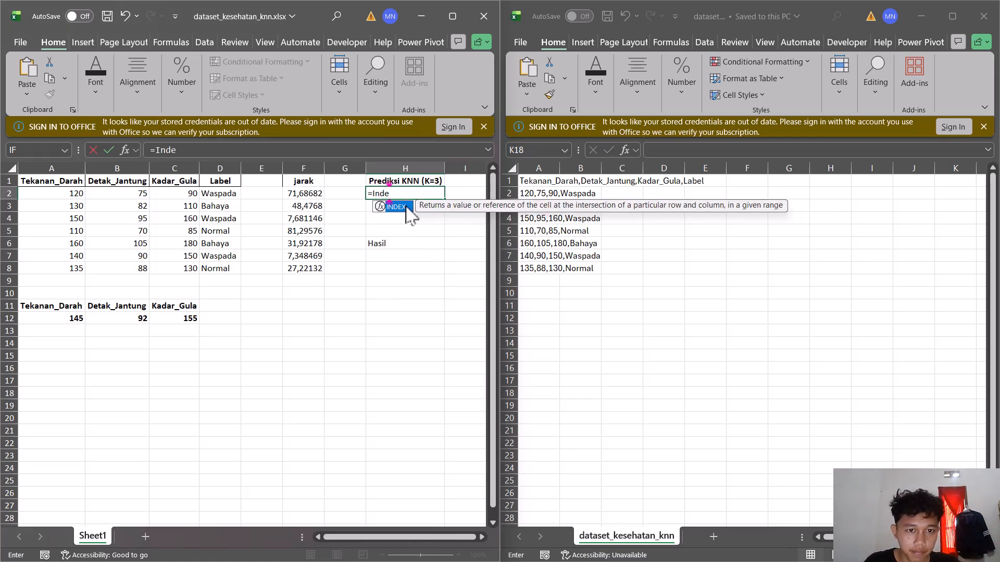
{"action": "double_click", "coordinate": [407, 207]}
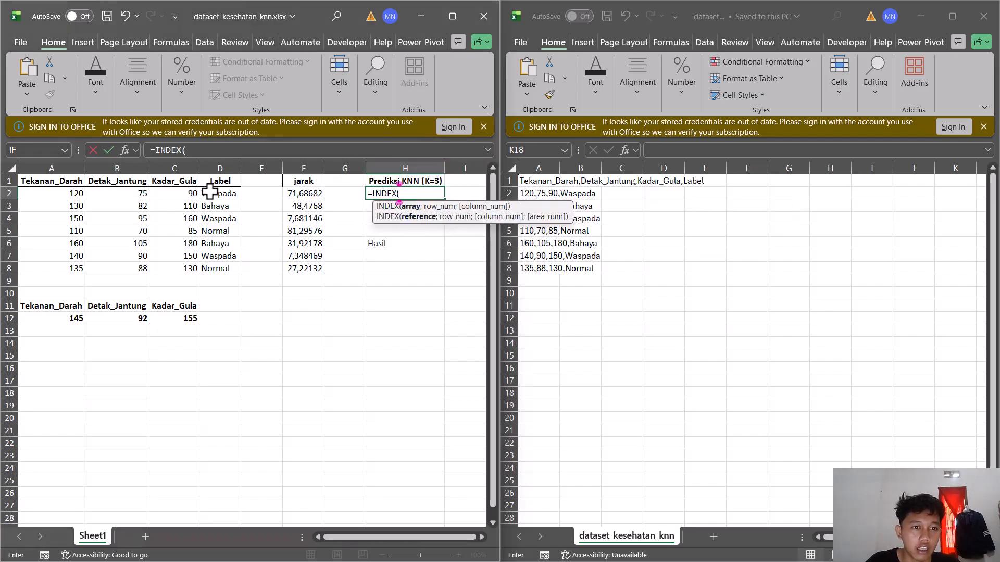
{"action": "left_click_drag", "start_coordinate": [207, 193], "coordinate": [216, 271]}
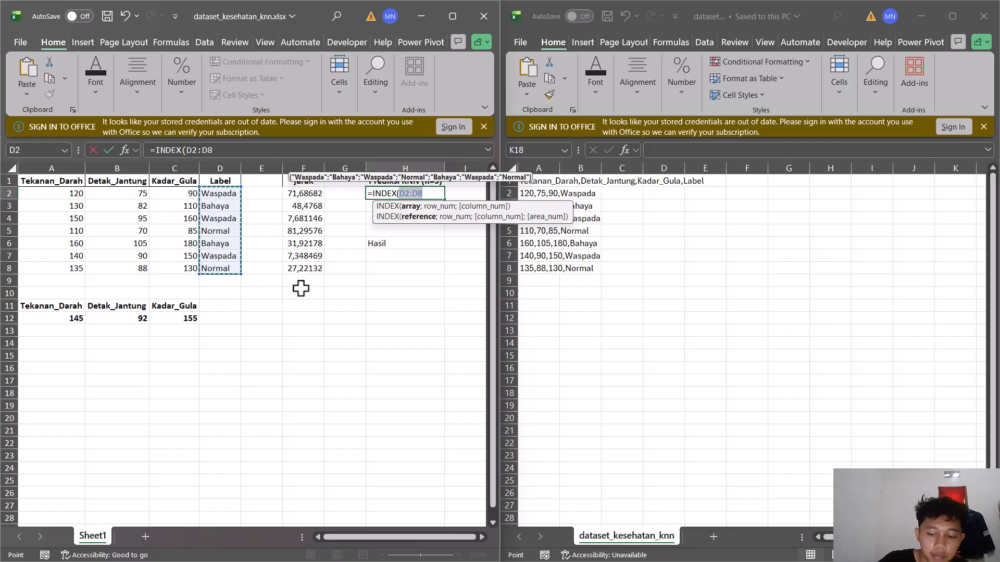
{"action": "type", "text": ";"}
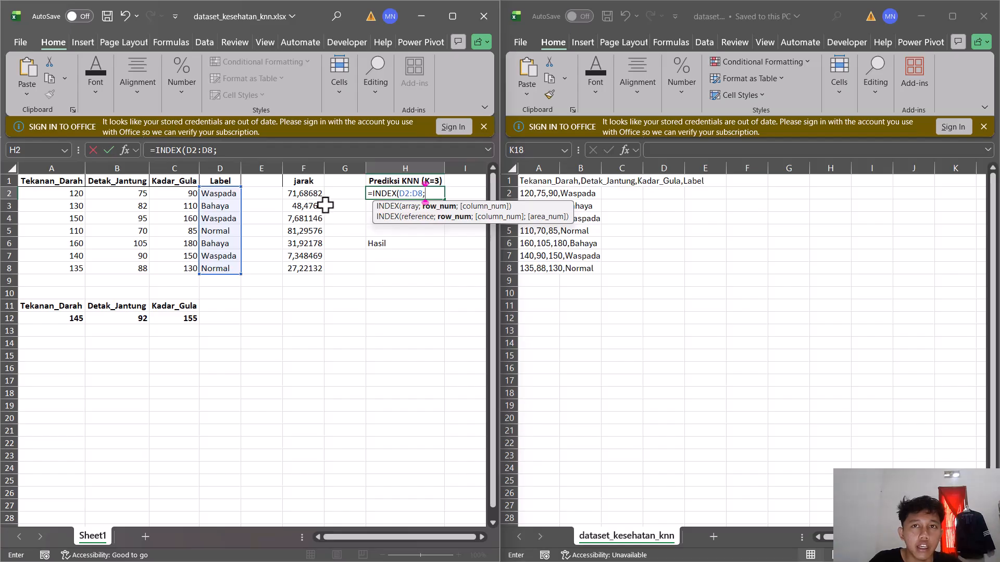
Nest a MATCH function as the row number argument of the H2 INDEX formula
{"action": "type", "text": "M"}
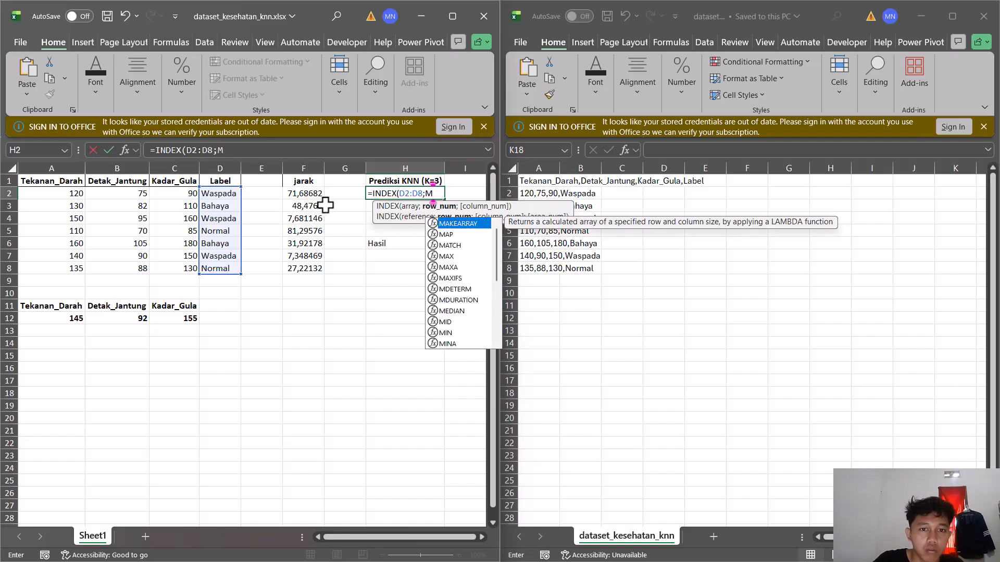
{"action": "type", "text": "at"}
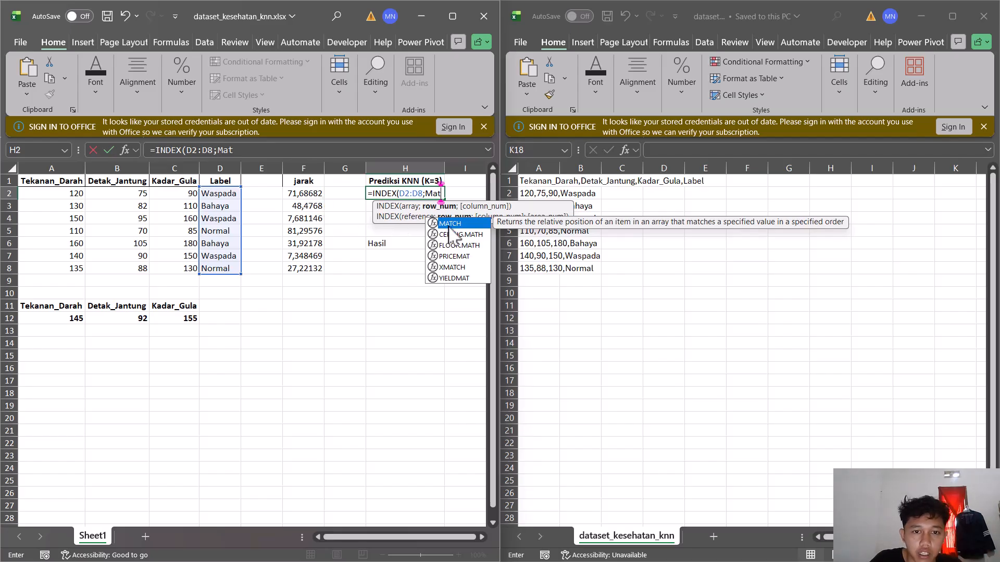
{"action": "key", "text": "Tab"}
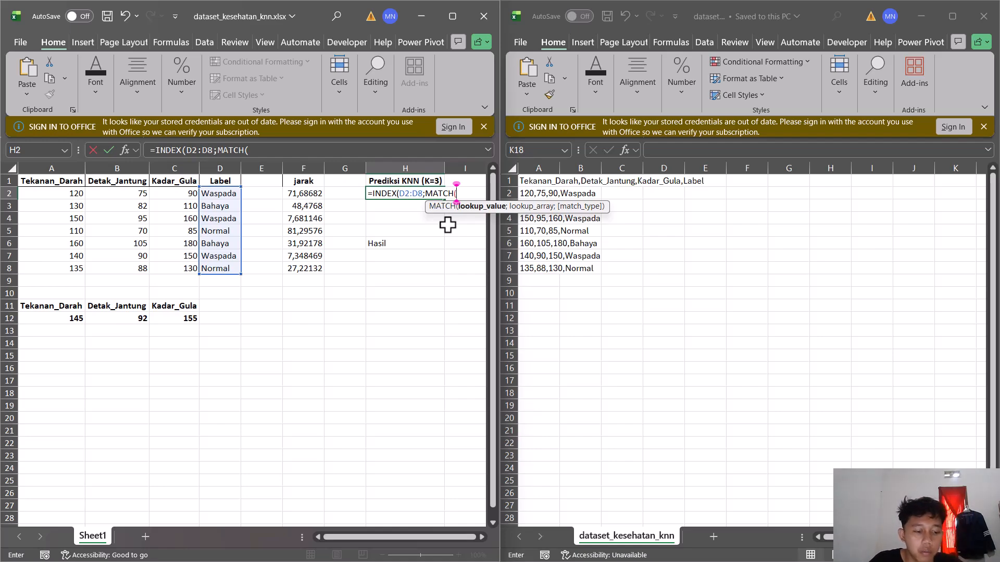
Use SMALL(F2:F8;1) as the MATCH lookup value in H2, followed by a semicolon
{"action": "type", "text": "Sma"}
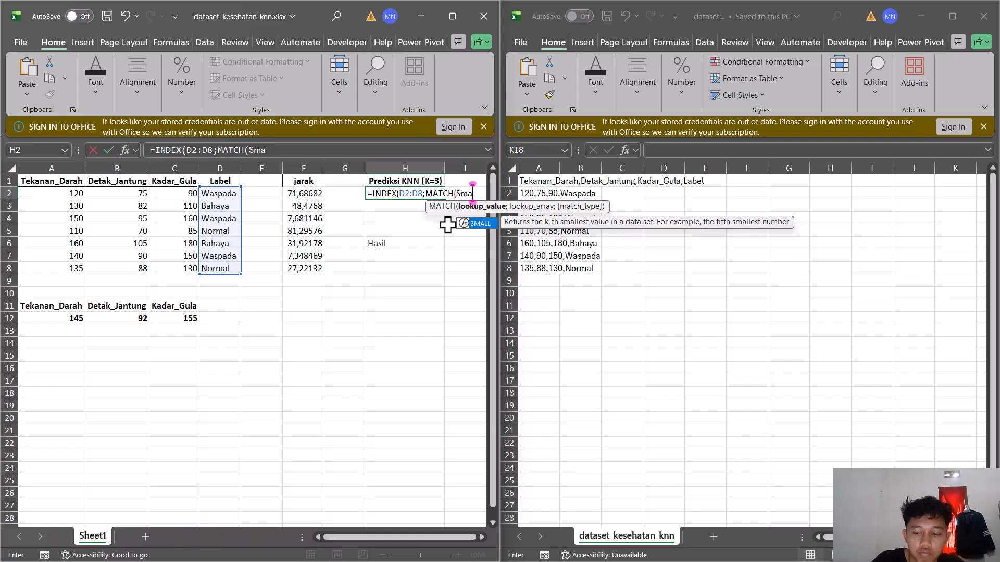
{"action": "double_click", "coordinate": [477, 223]}
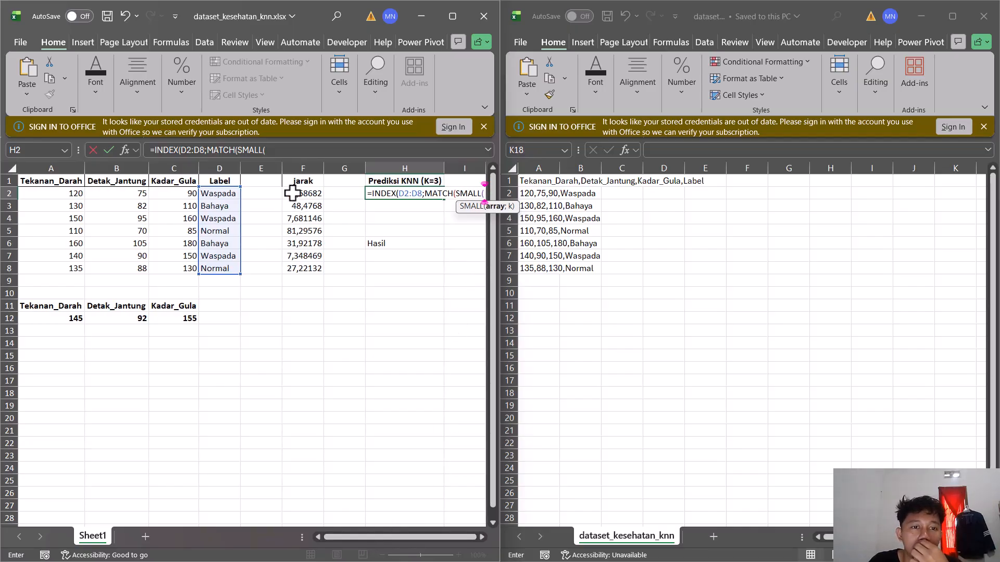
{"action": "left_click_drag", "start_coordinate": [286, 192], "coordinate": [308, 274]}
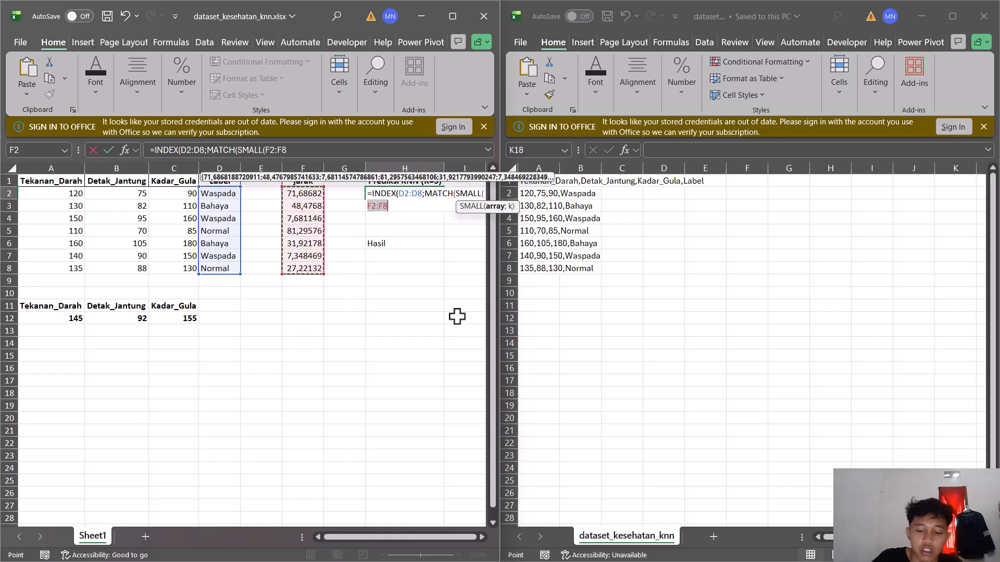
{"action": "type", "text": ";"}
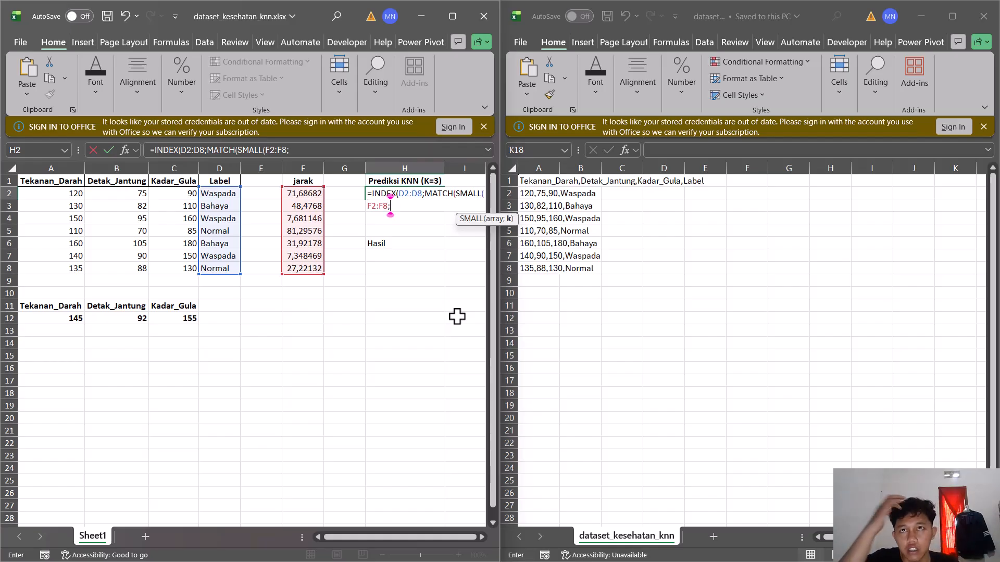
{"action": "type", "text": "1"}
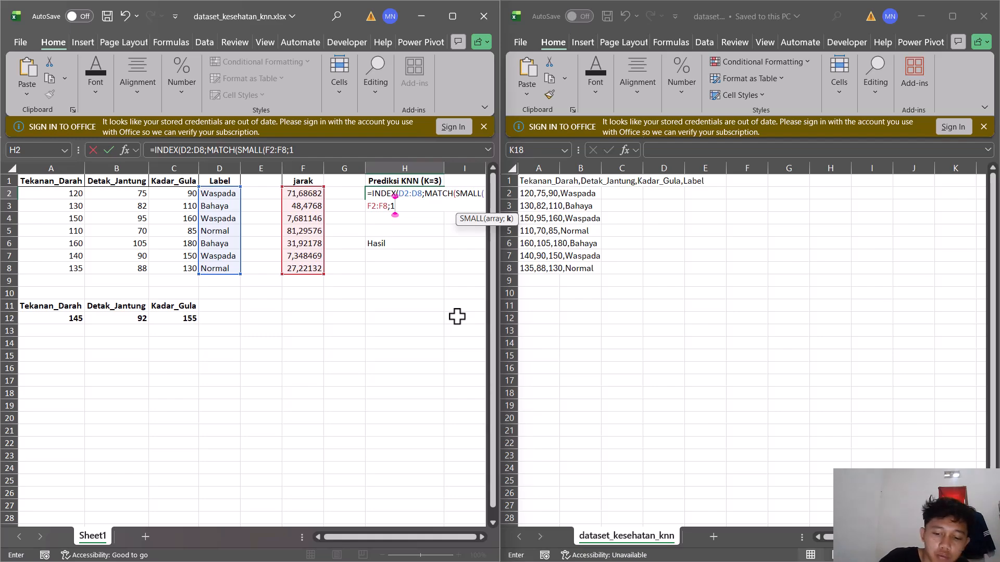
{"action": "type", "text": ");"}
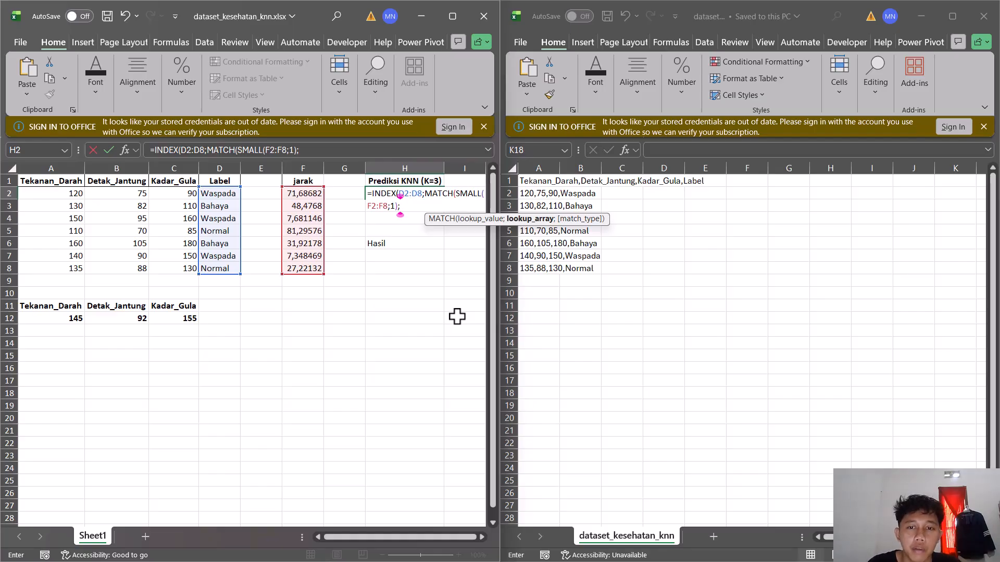
Add F2:F8 as the MATCH lookup array and enter the H2 formula with the suggested correction =INDEX(D2:D8;MATCH(SMALL(F2:F8;1);F2:F8))
{"action": "left_click_drag", "start_coordinate": [300, 195], "coordinate": [306, 271]}
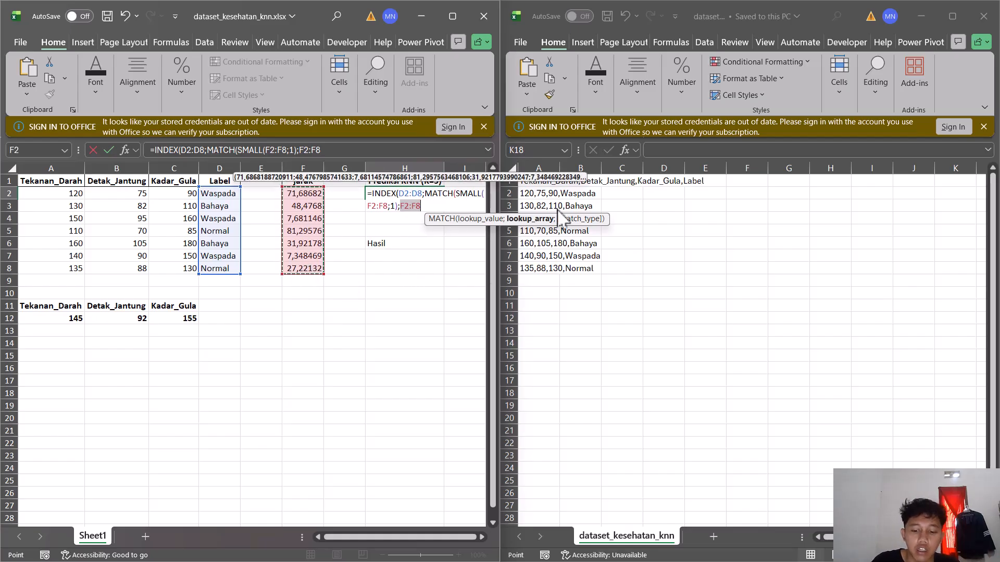
{"action": "type", "text": ";"}
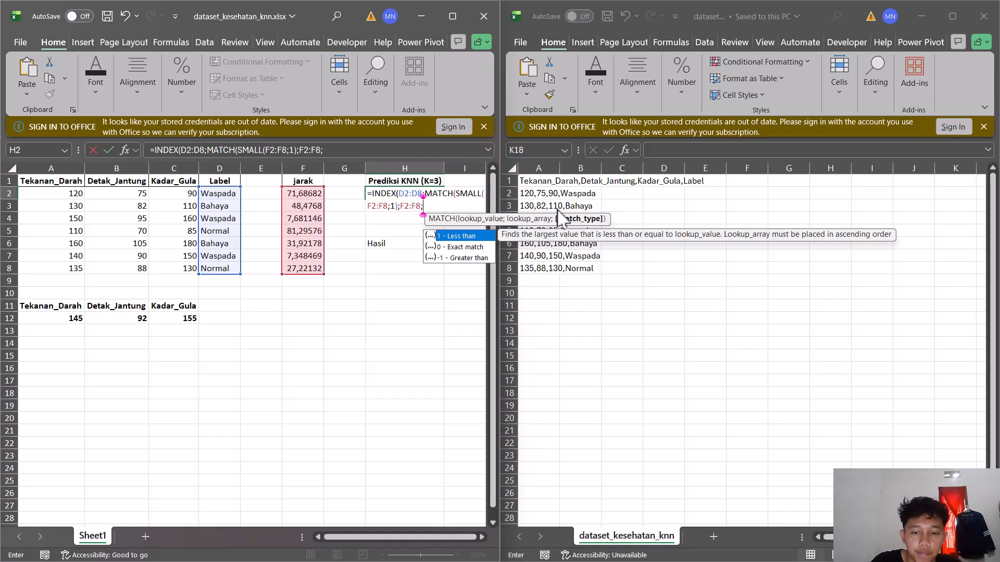
{"action": "key", "text": "Down"}
{"action": "key", "text": "Return"}
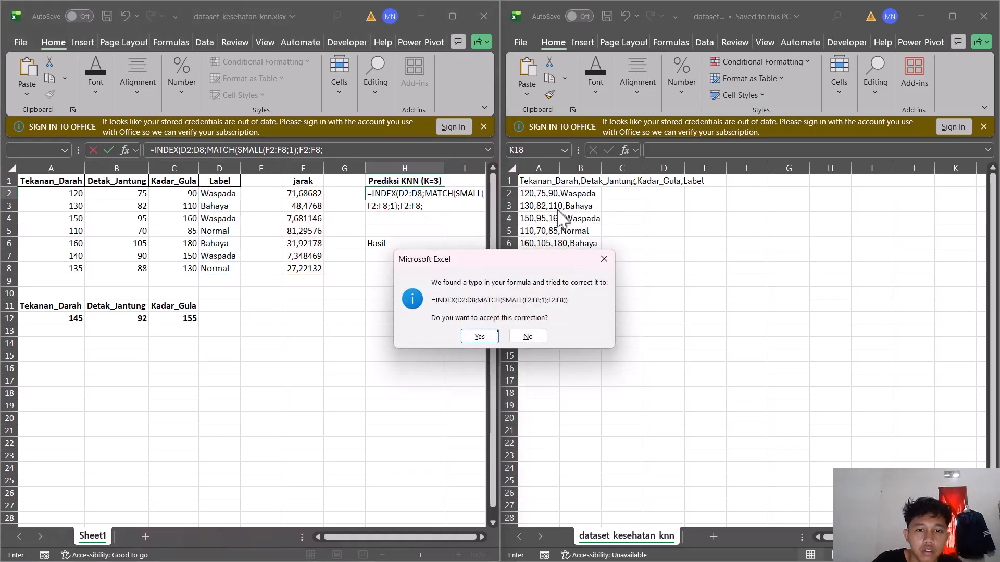
{"action": "left_click", "coordinate": [478, 337]}
Try adding ;0 after the MATCH closing parenthesis in the H2 formula and enter it
{"action": "left_click", "coordinate": [423, 193]}
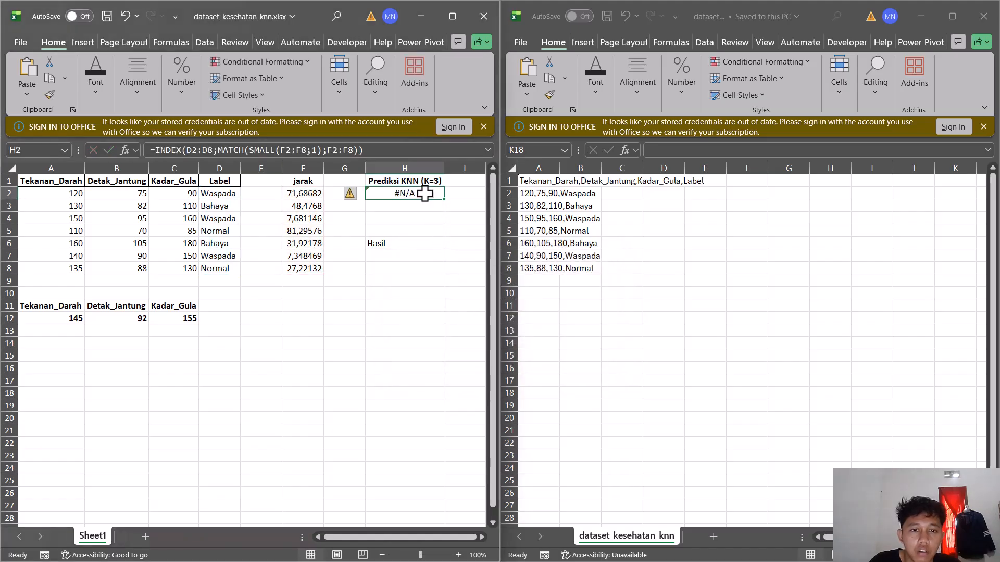
{"action": "left_click", "coordinate": [378, 154]}
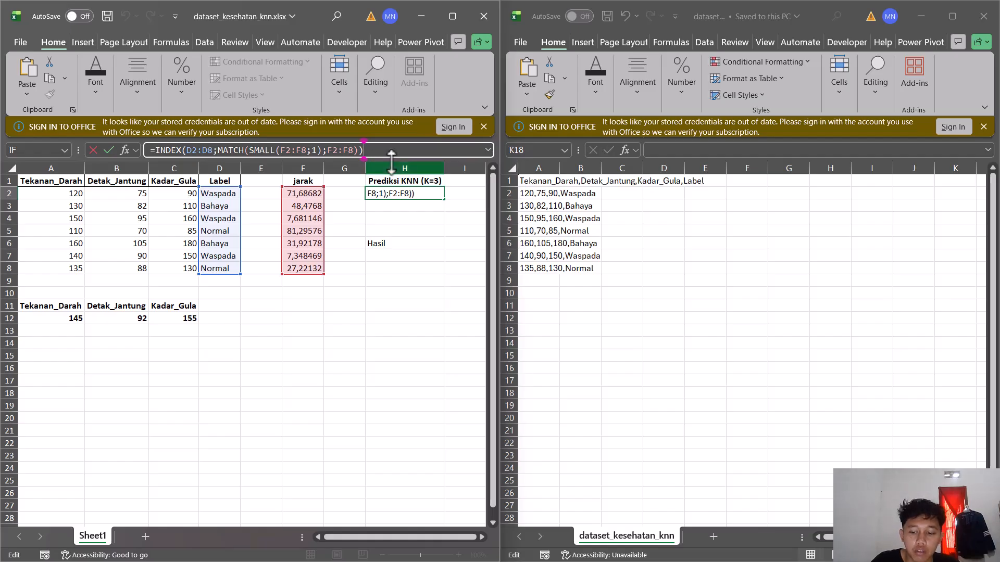
{"action": "key", "text": "Left"}
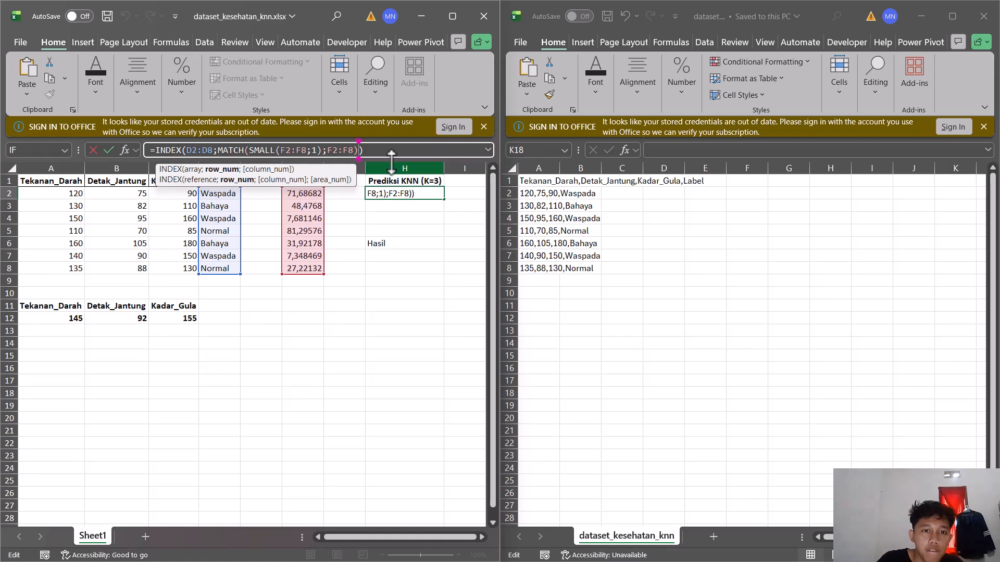
{"action": "type", "text": ";0"}
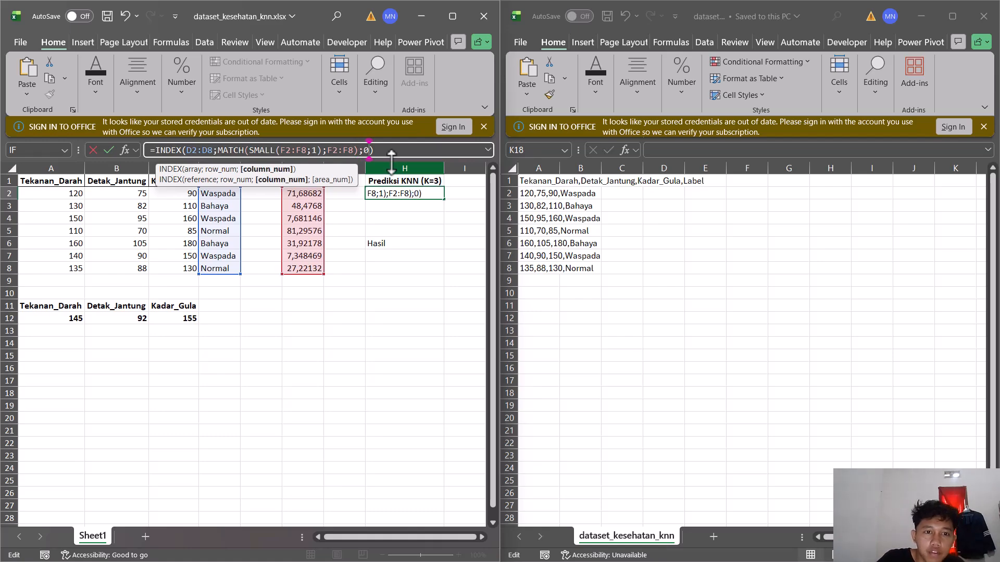
{"action": "key", "text": "Return"}
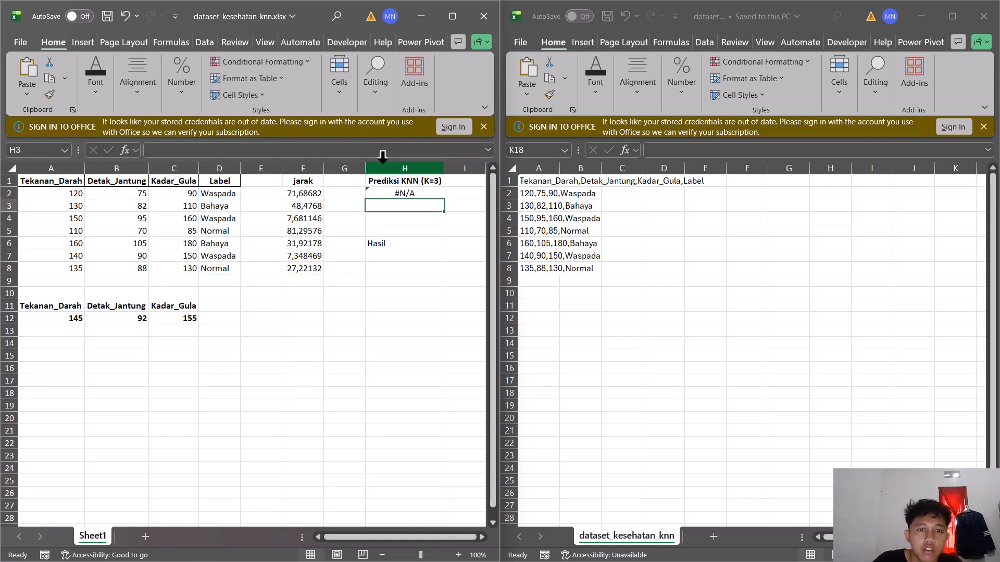
{"action": "key", "text": "Up"}
{"action": "left_click", "coordinate": [558, 32]}
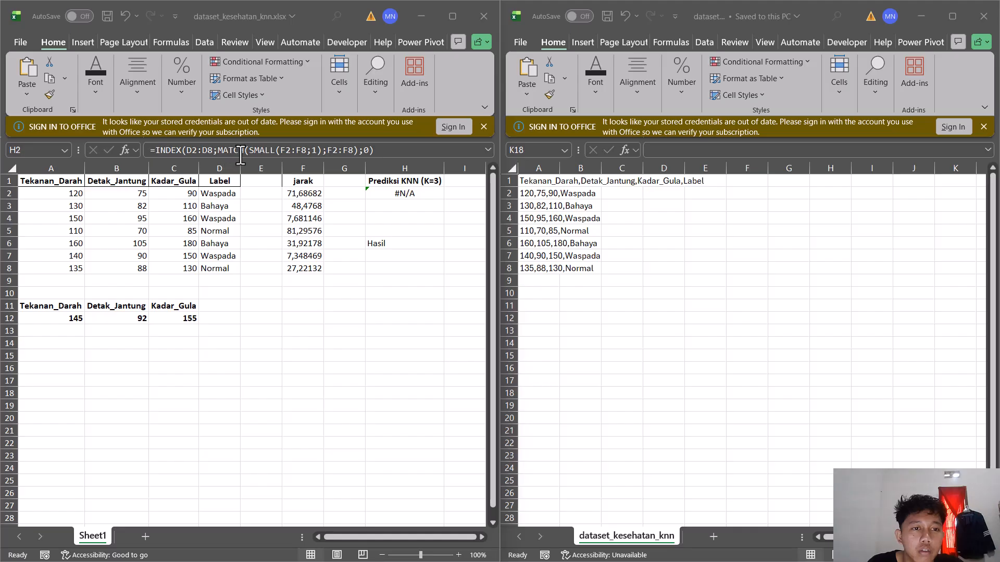
Move the 0 match type inside MATCH in the H2 formula and enter =INDEX(D2:D8;MATCH(SMALL(F2:F8;1);F2:F8;0))
{"action": "left_click", "coordinate": [412, 193]}
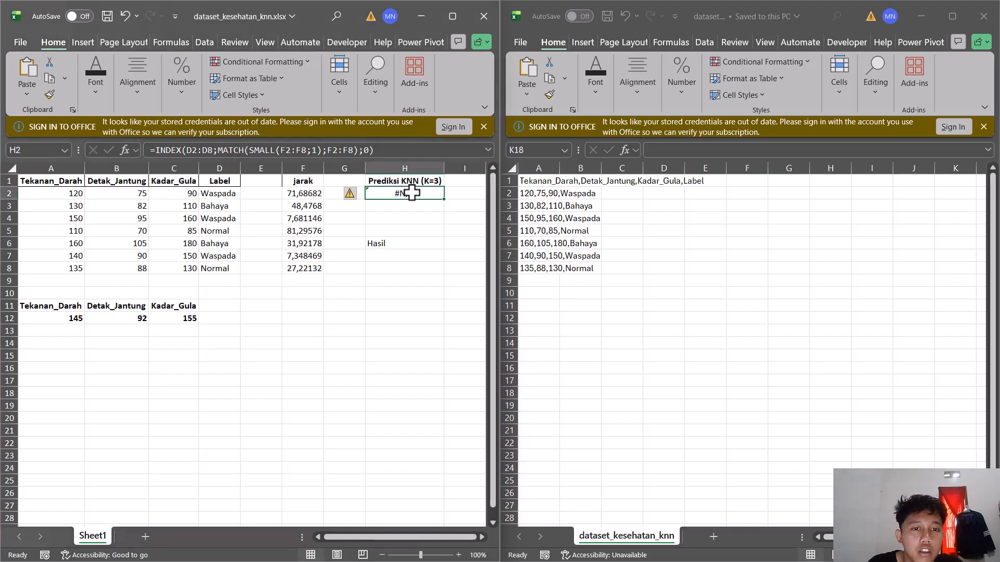
{"action": "double_click", "coordinate": [411, 193]}
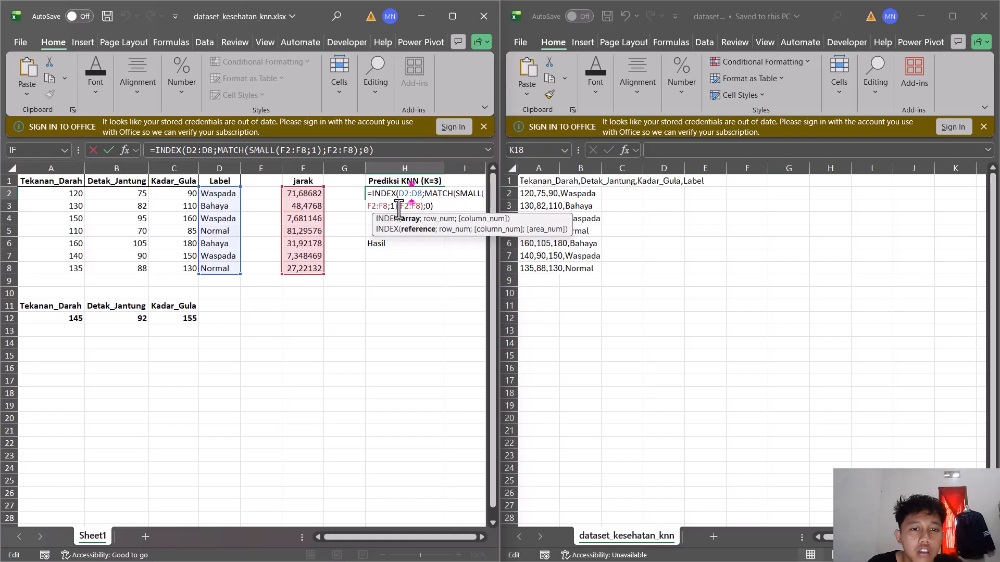
{"action": "left_click", "coordinate": [400, 206]}
{"action": "left_click", "coordinate": [406, 206]}
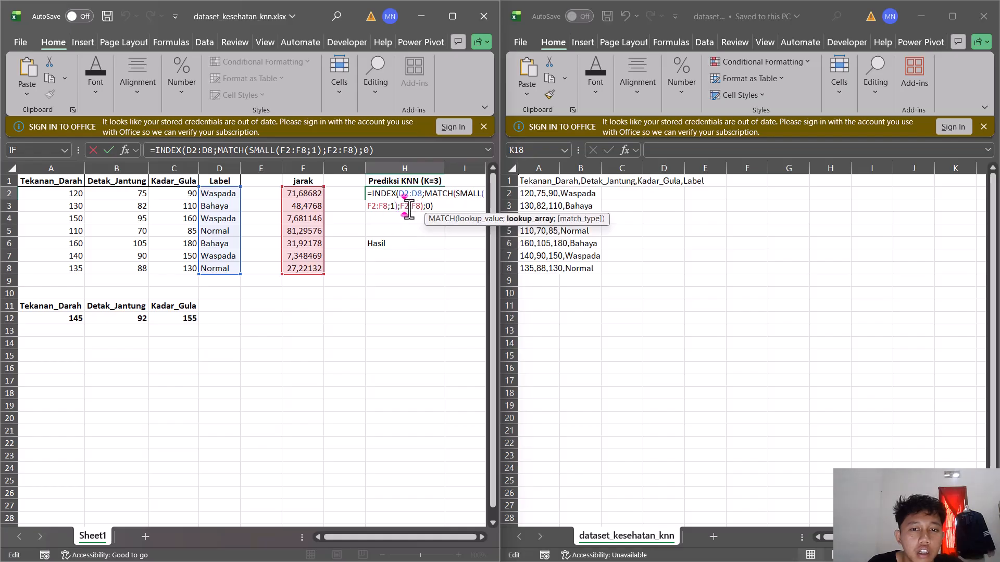
{"action": "left_click", "coordinate": [426, 207]}
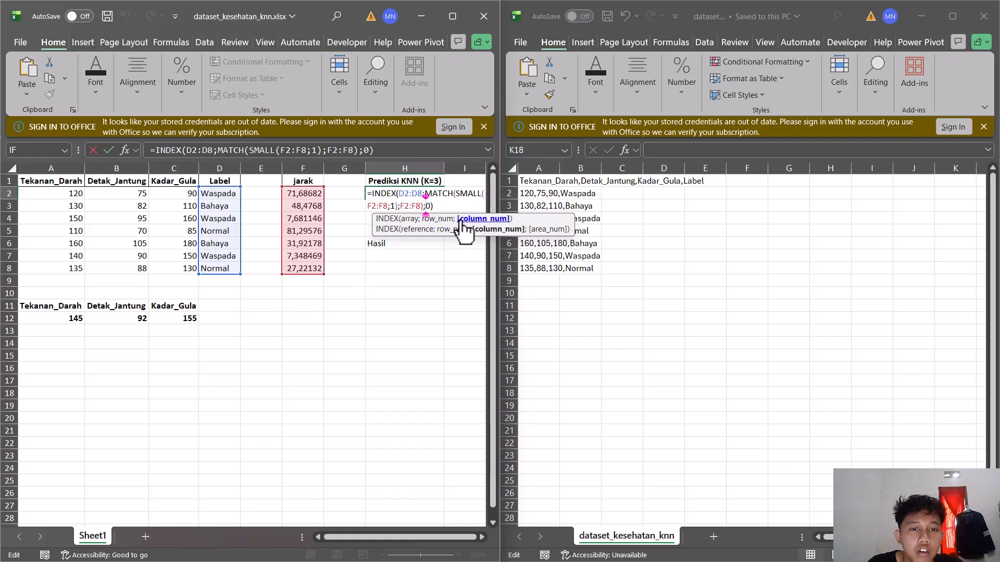
{"action": "key", "text": "Delete"}
{"action": "key", "text": "BackSpace"}
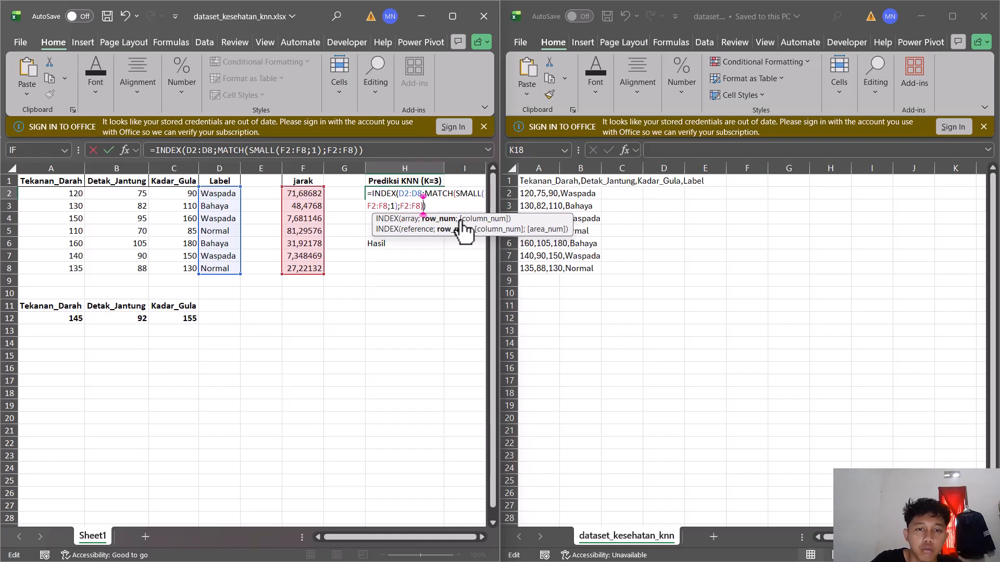
{"action": "type", "text": ";0"}
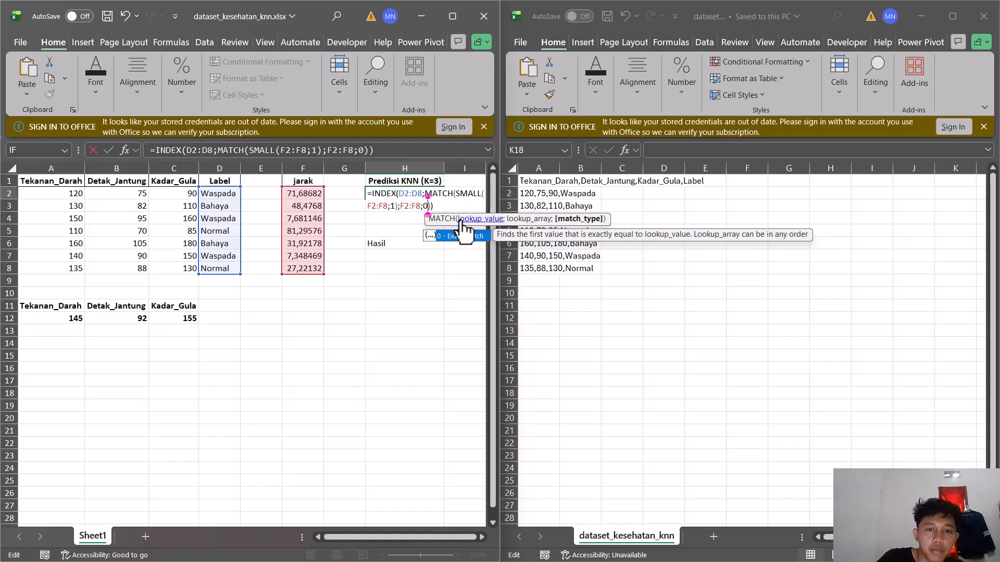
{"action": "key", "text": "Return"}
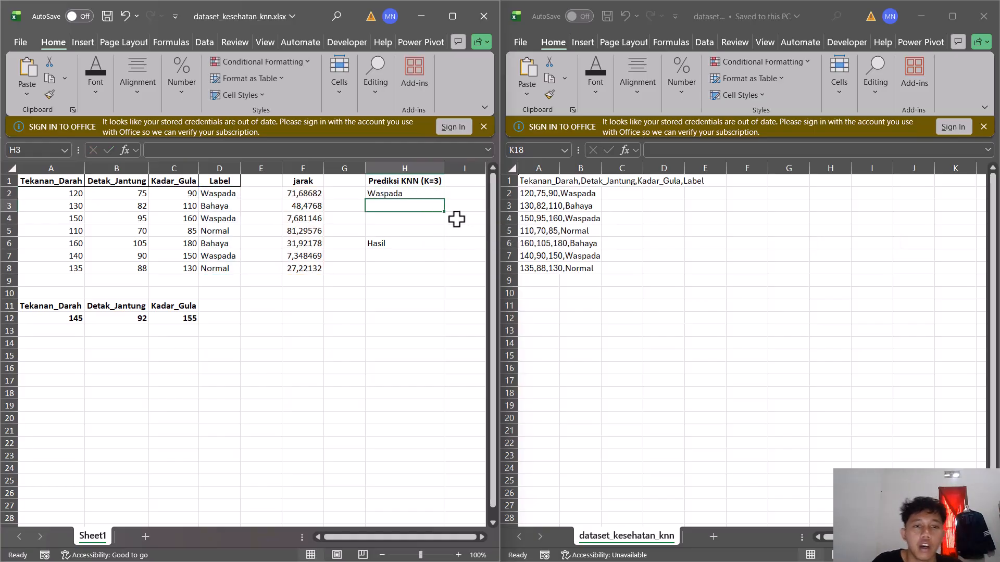
Fill the H2 formula down to H4 and replace the SMALL rank argument in the H3 formula
{"action": "left_click", "coordinate": [398, 194]}
{"action": "left_click_drag", "start_coordinate": [447, 205], "coordinate": [452, 226]}
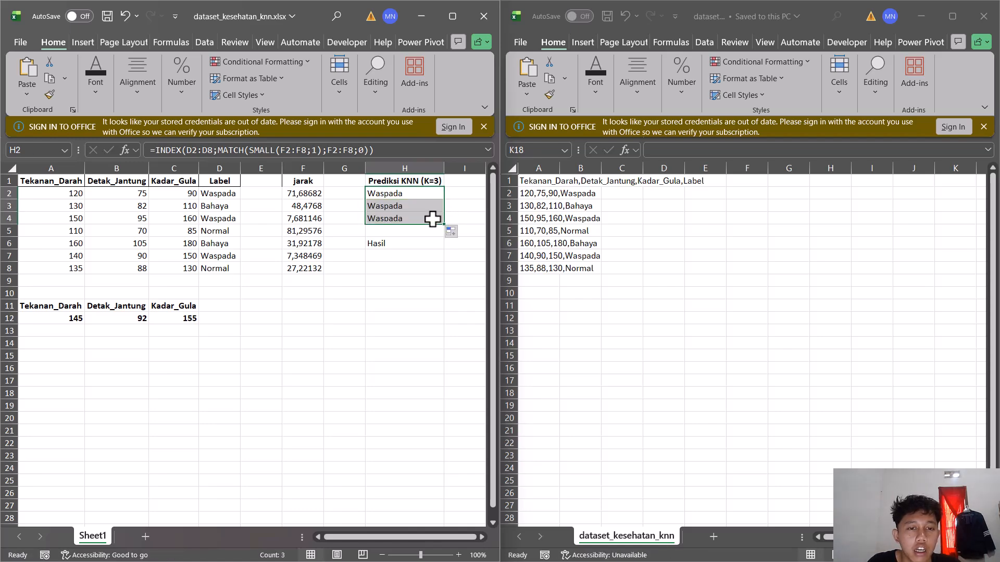
{"action": "double_click", "coordinate": [407, 206]}
{"action": "left_click", "coordinate": [388, 218]}
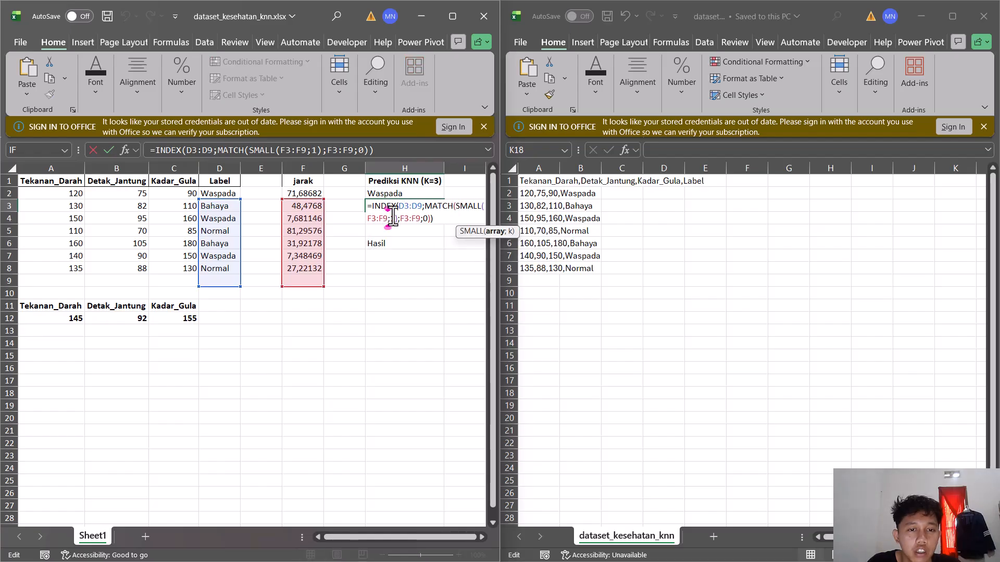
{"action": "key", "text": "Right"}
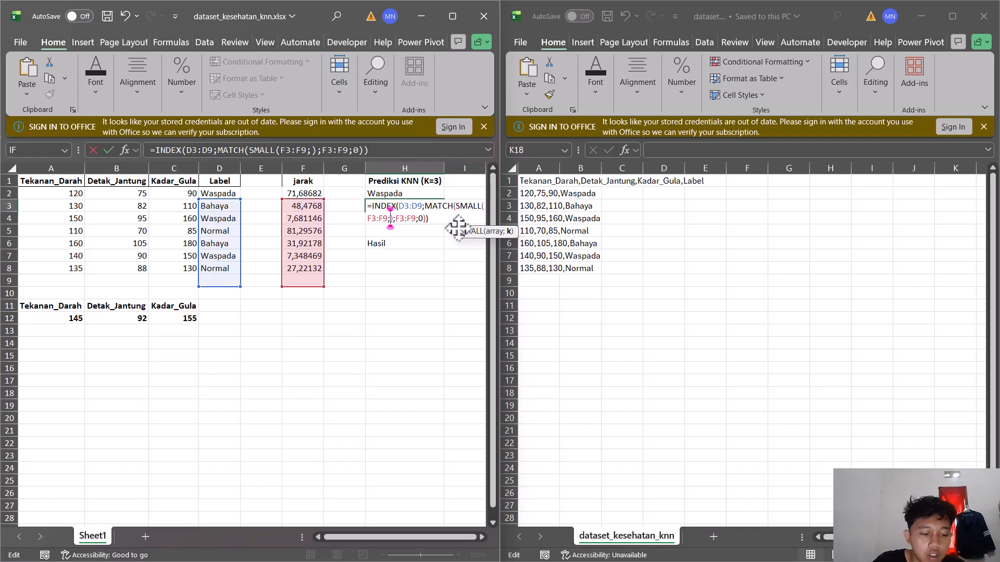
{"action": "key", "text": "Return"}
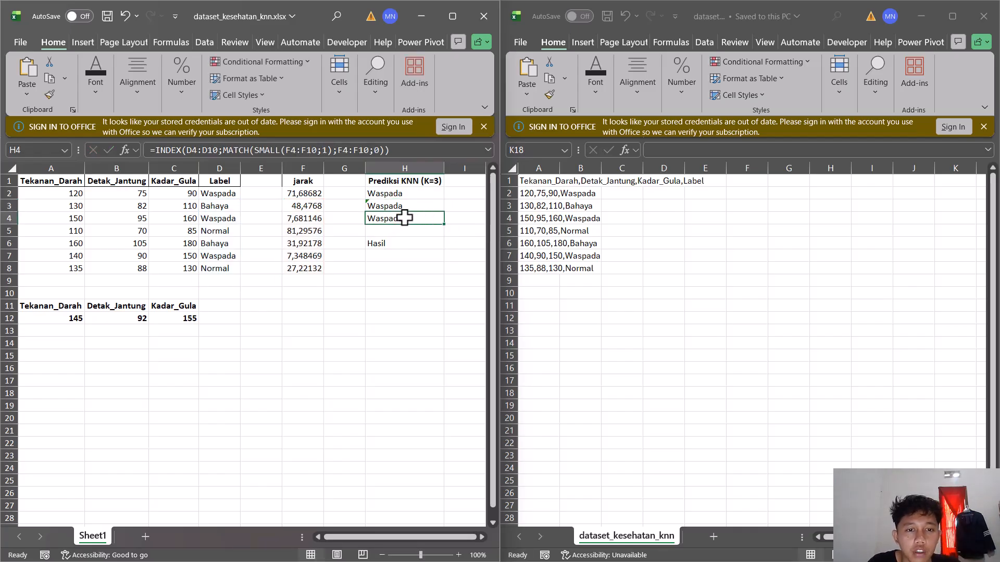
Set the SMALL rank argument in the H4 formula to 3
{"action": "double_click", "coordinate": [404, 219]}
{"action": "left_click", "coordinate": [424, 231]}
{"action": "key", "text": "Delete"}
{"action": "type", "text": "3"}
{"action": "key", "text": "Return"}
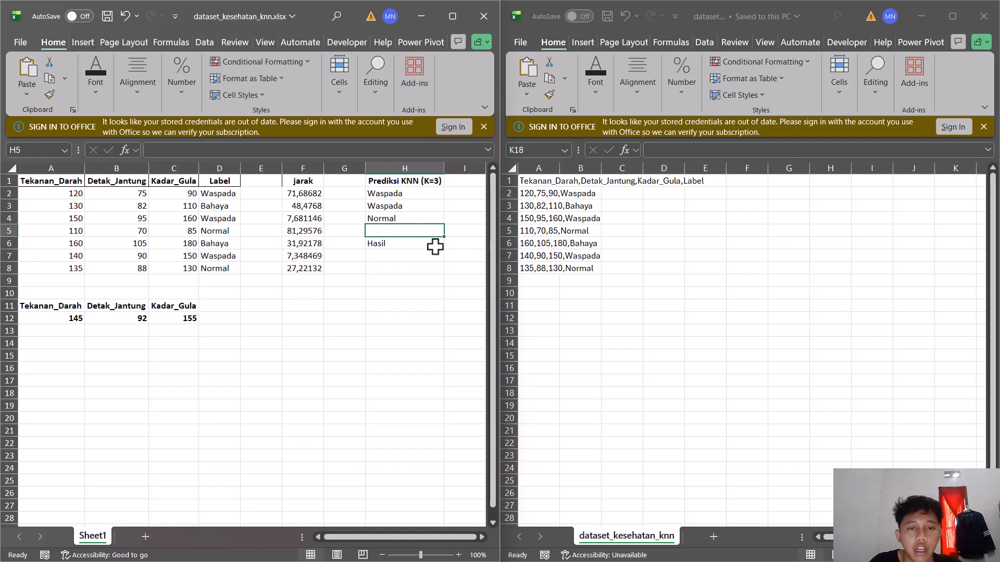
{"action": "left_click", "coordinate": [399, 216]}
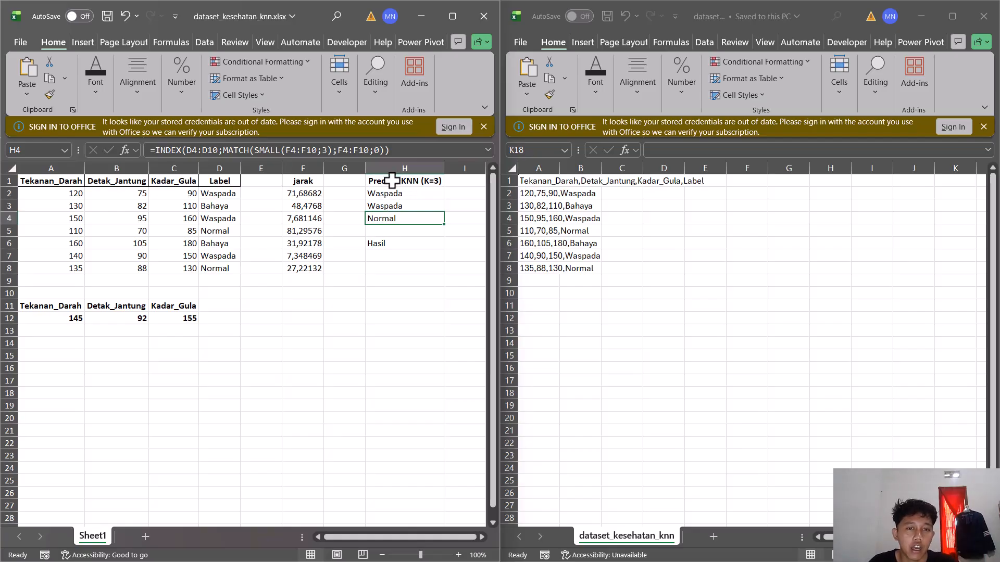
{"action": "left_click_drag", "start_coordinate": [404, 193], "coordinate": [409, 203]}
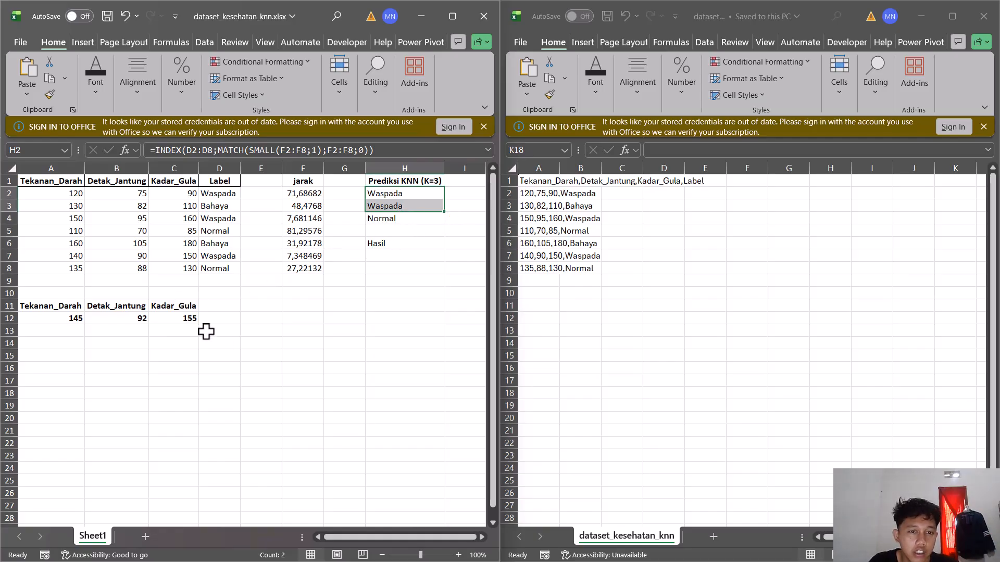
{"action": "left_click", "coordinate": [215, 317]}
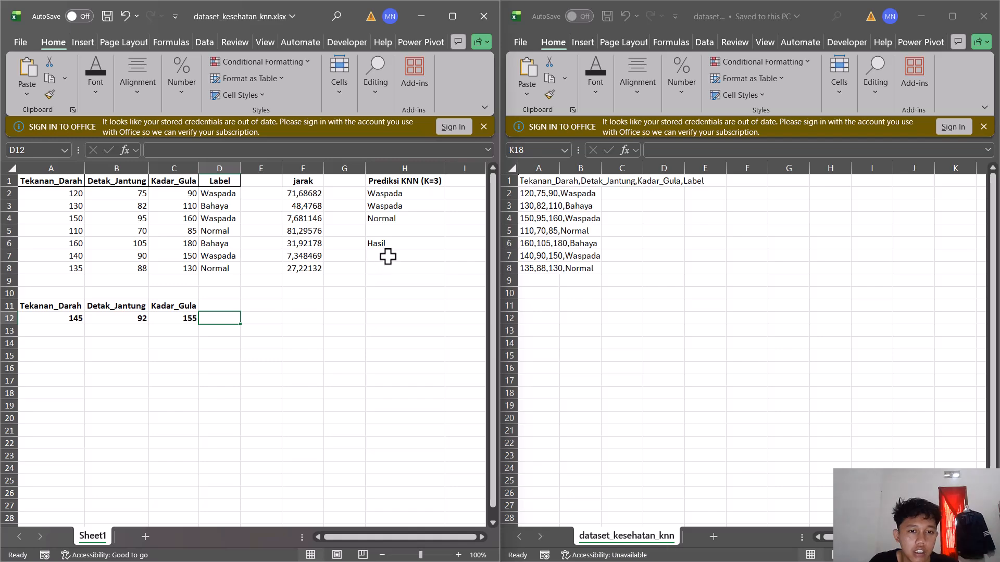
{"action": "left_click", "coordinate": [558, 26]}
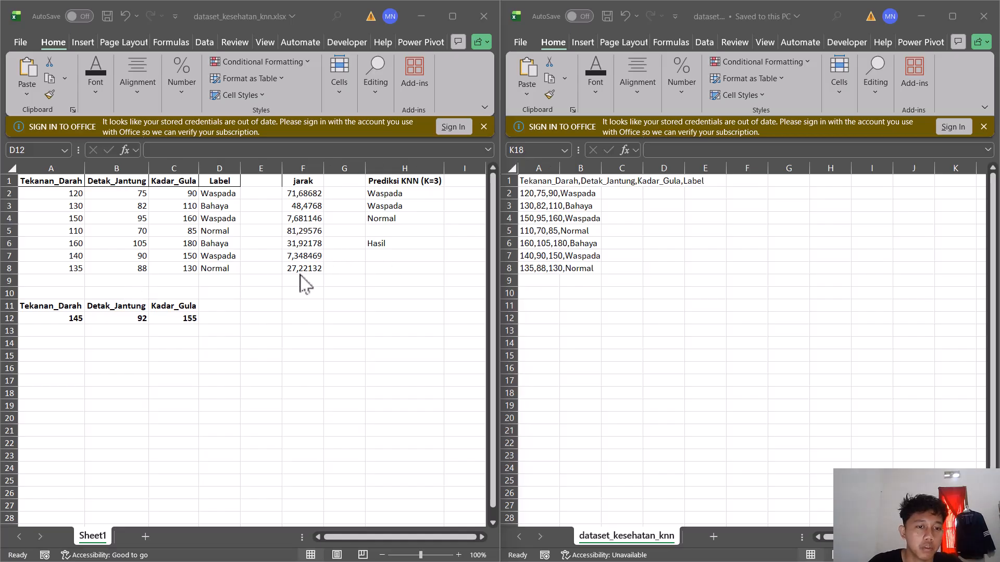
{"action": "key", "text": "alt+Tab"}
Start an IF formula in H7, under Hasil, with a nested COUNTIF function as its logical test
{"action": "double_click", "coordinate": [377, 255]}
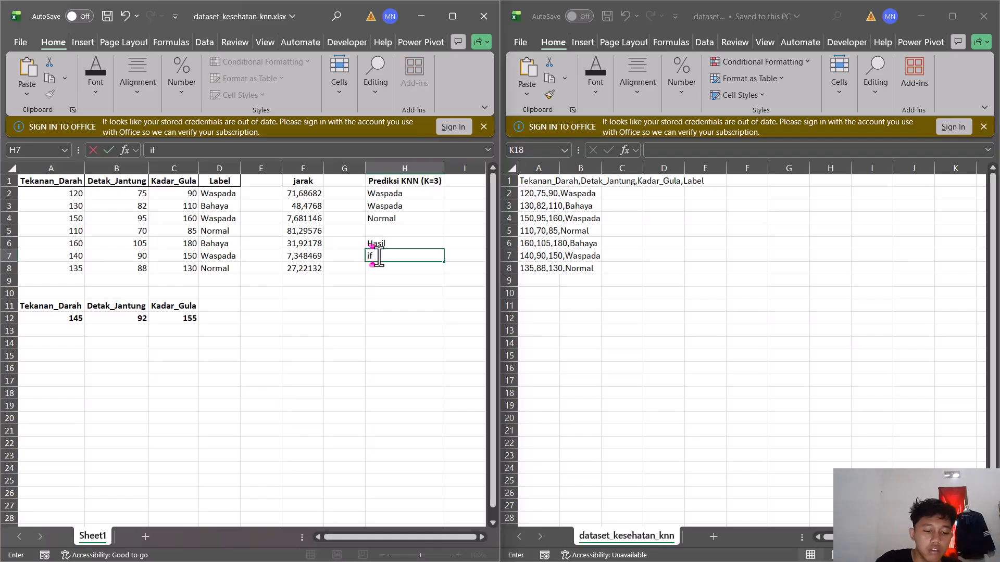
{"action": "type", "text": "="}
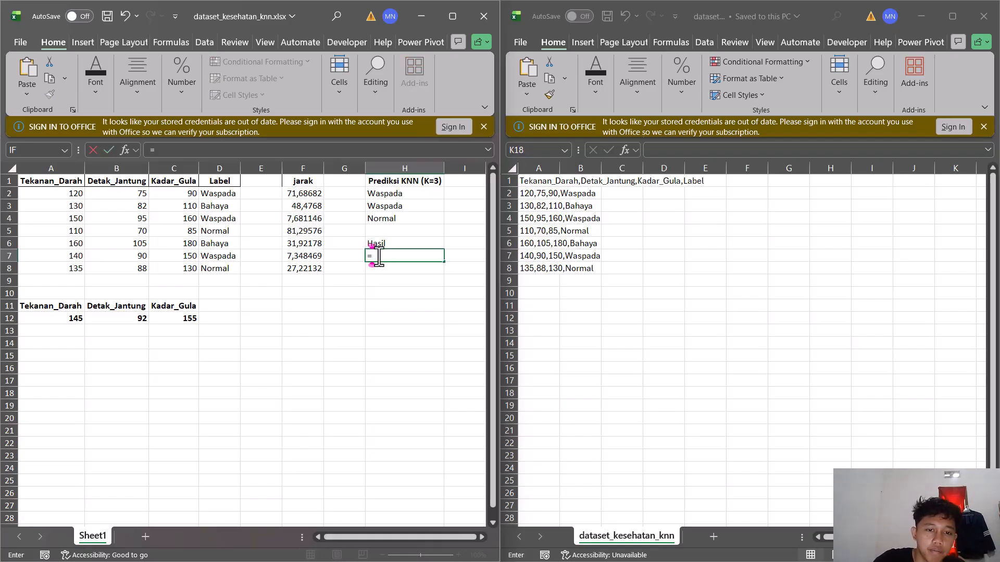
{"action": "type", "text": "if"}
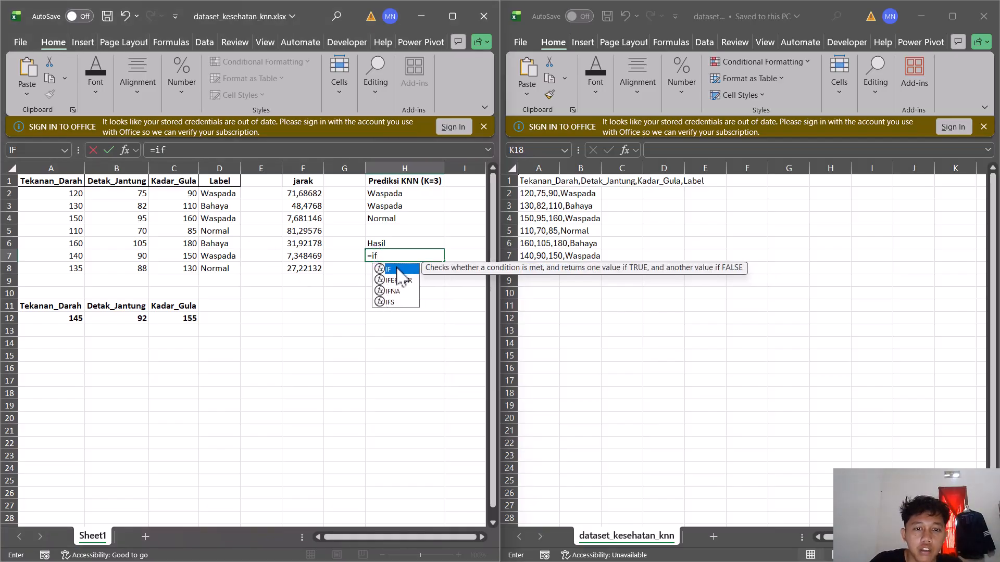
{"action": "double_click", "coordinate": [399, 270]}
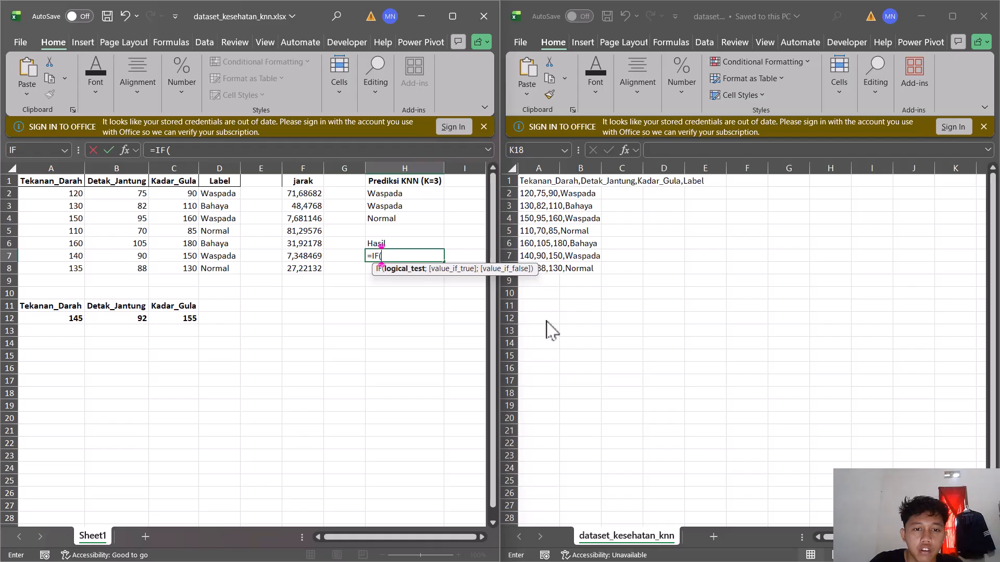
{"action": "type", "text": "C"}
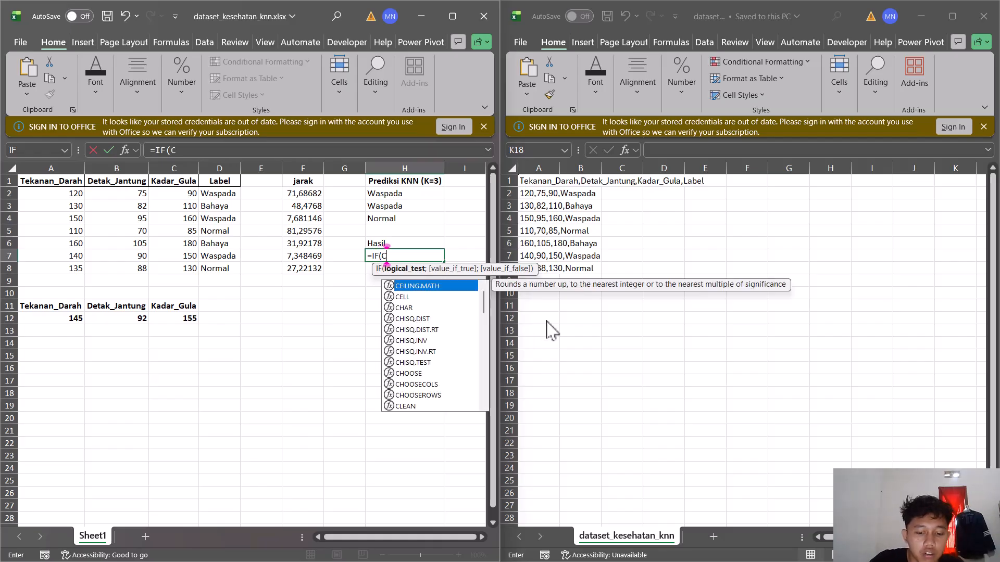
{"action": "type", "text": "oun"}
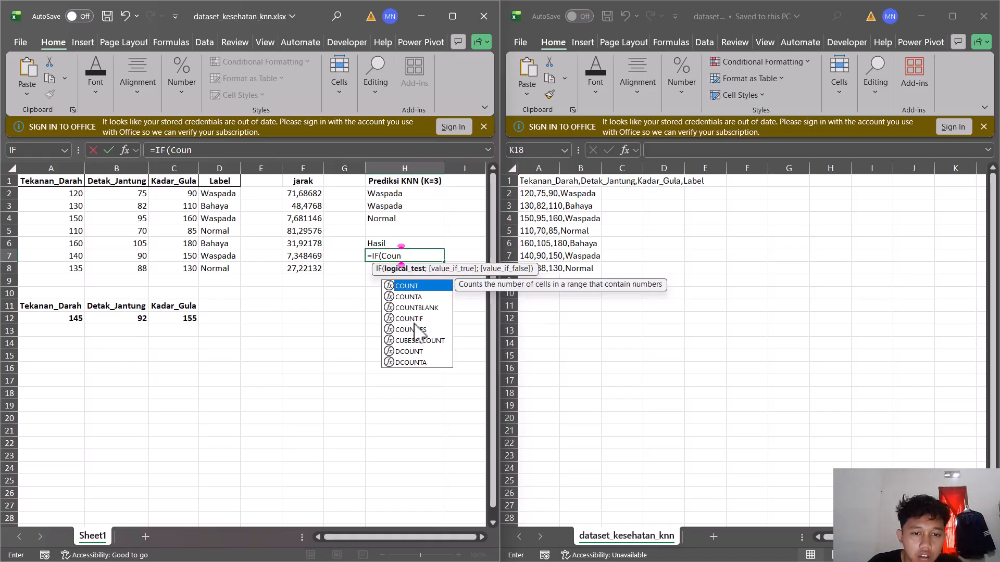
{"action": "left_click", "coordinate": [410, 322]}
{"action": "double_click", "coordinate": [409, 322]}
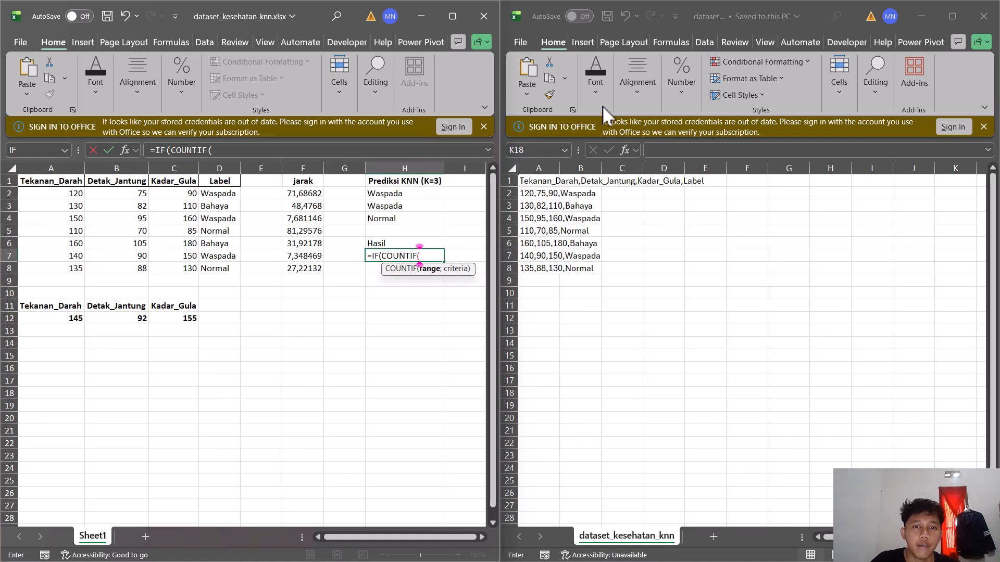
Complete the first COUNTIF in H7 with range H2:H4 and criterion H2
{"action": "left_click", "coordinate": [542, 38]}
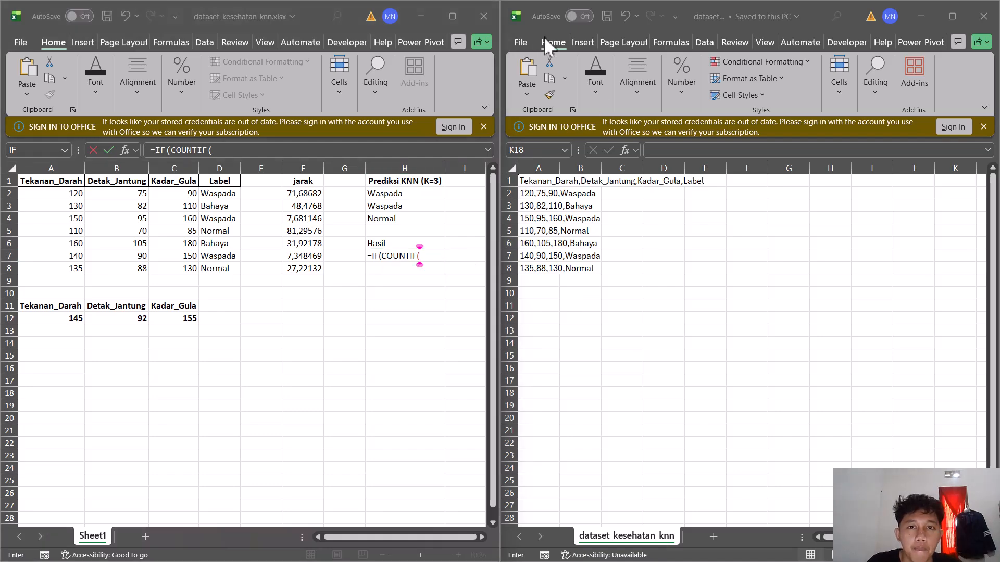
{"action": "left_click", "coordinate": [420, 256]}
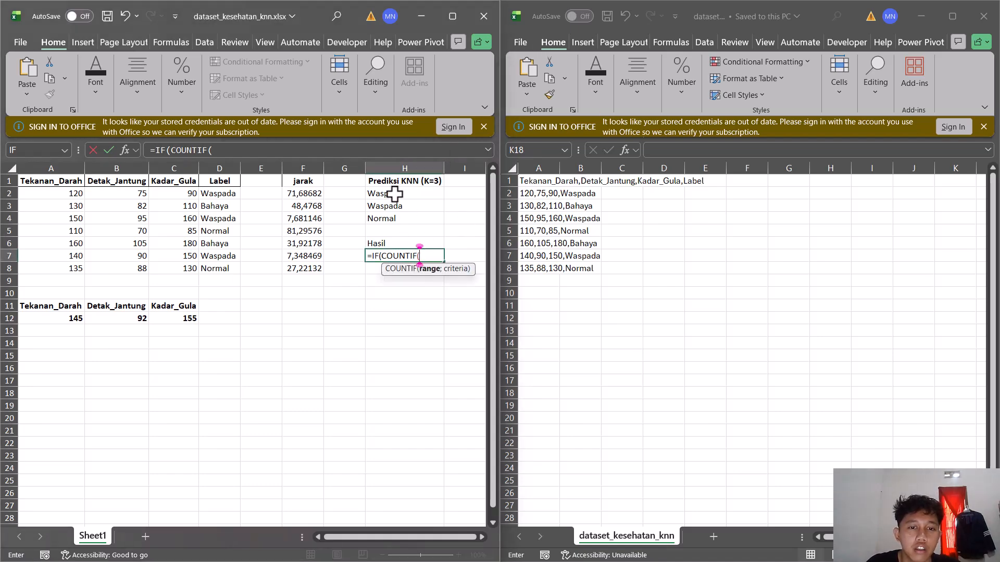
{"action": "left_click_drag", "start_coordinate": [367, 191], "coordinate": [414, 219]}
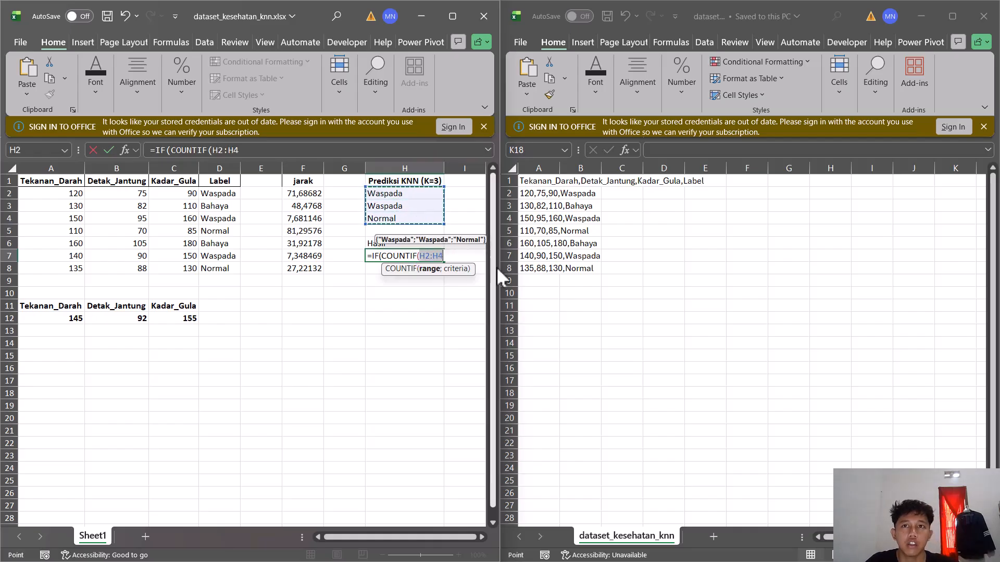
{"action": "left_click", "coordinate": [447, 256]}
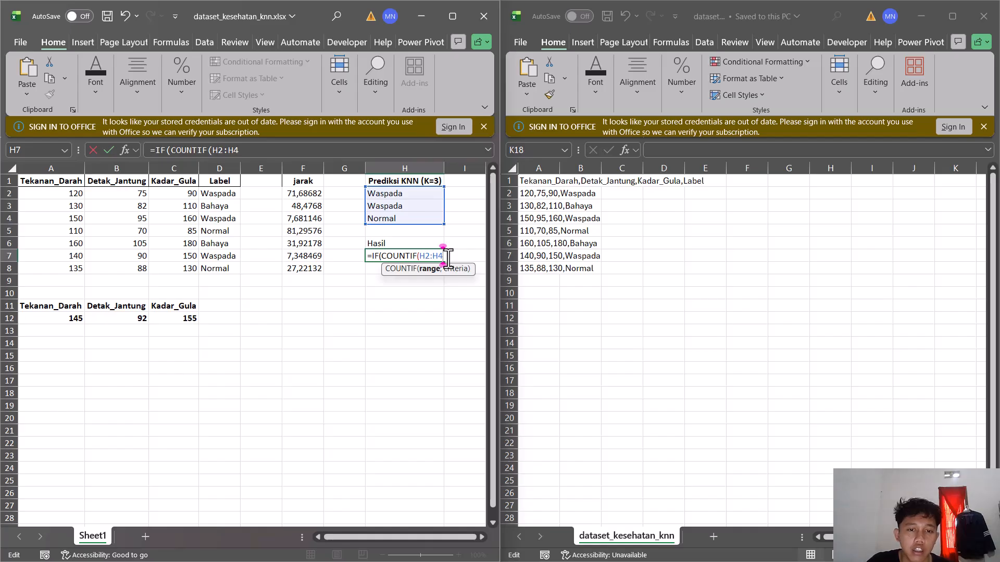
{"action": "type", "text": ";"}
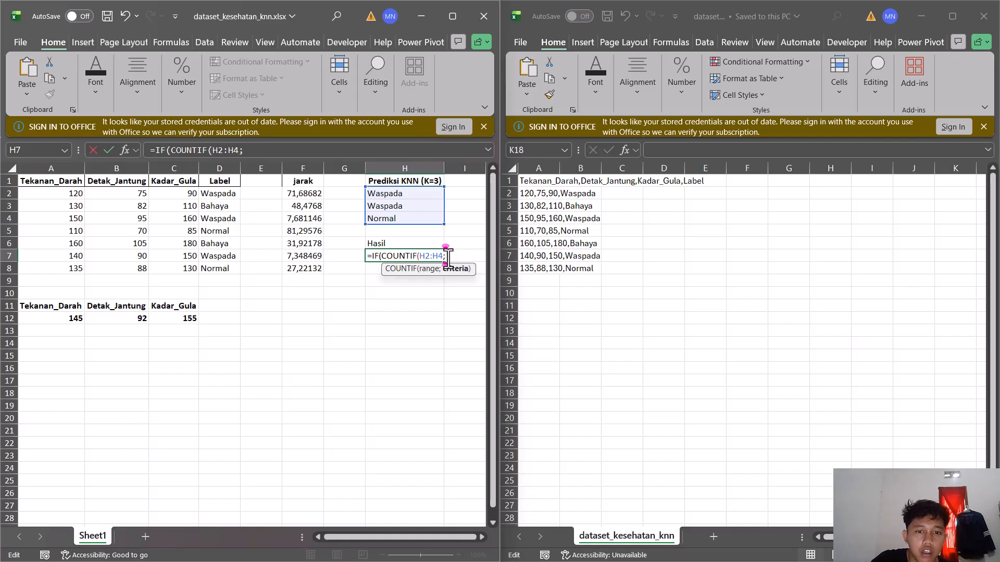
{"action": "left_click", "coordinate": [385, 193]}
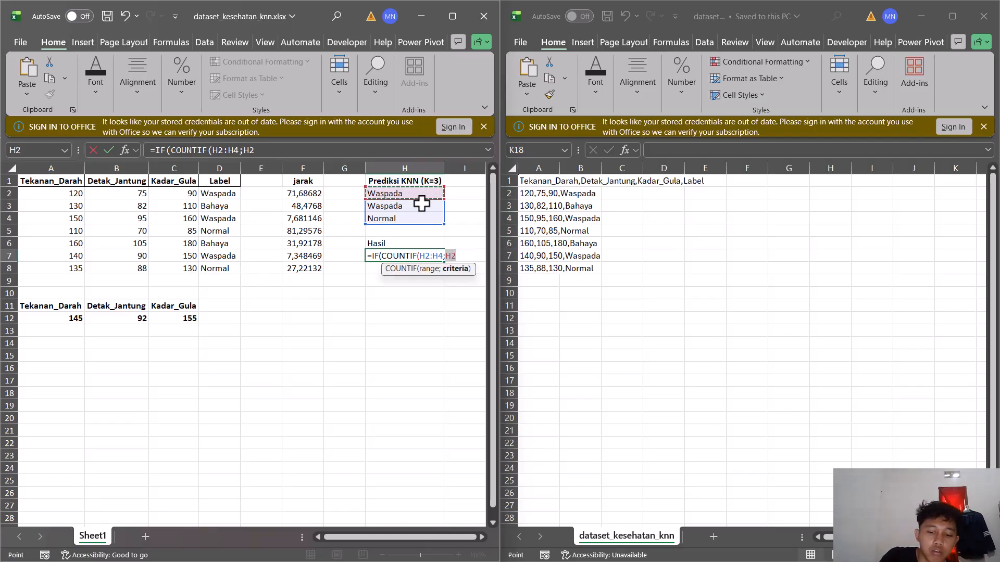
{"action": "type", "text": ")"}
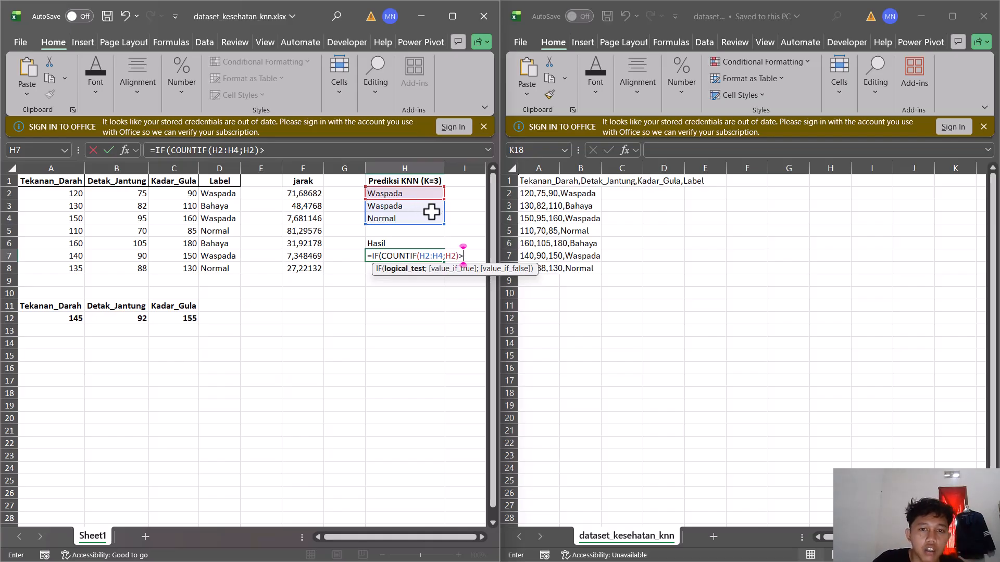
Extend the IF test in H7 with a greater-than comparison to a second COUNTIF using range H2:H4 and criterion H4
{"action": "type", "text": ">Coun"}
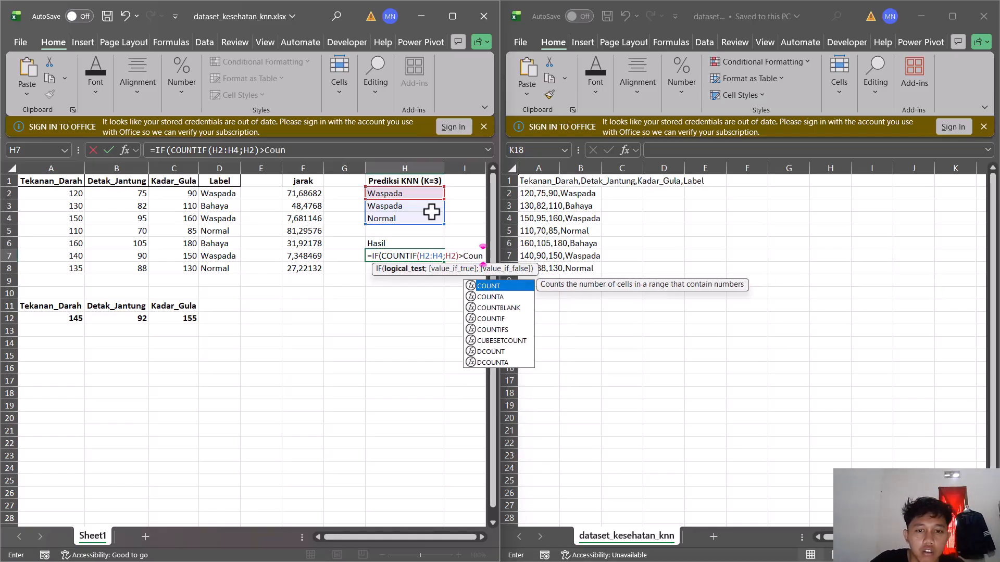
{"action": "double_click", "coordinate": [502, 319]}
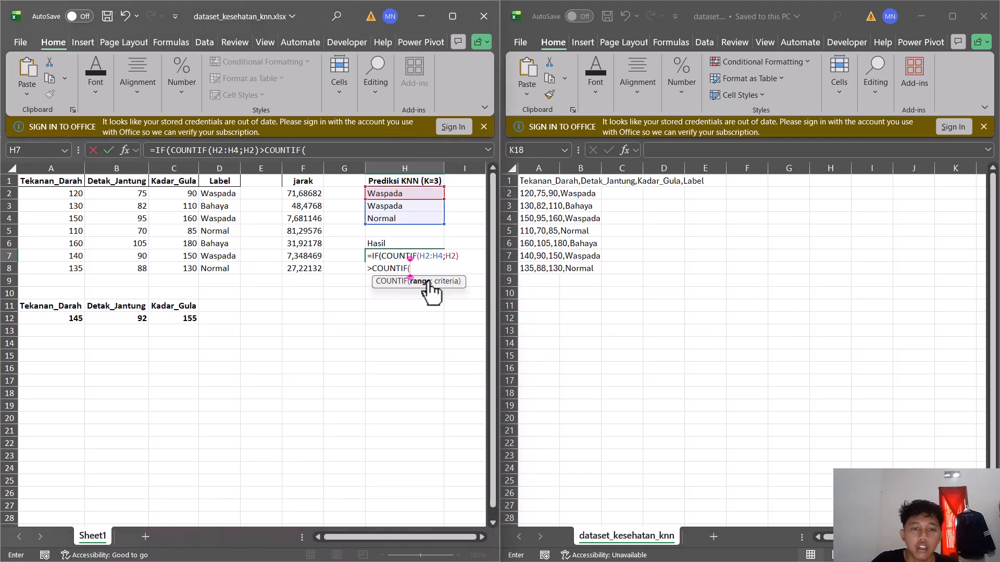
{"action": "left_click_drag", "start_coordinate": [377, 193], "coordinate": [399, 219]}
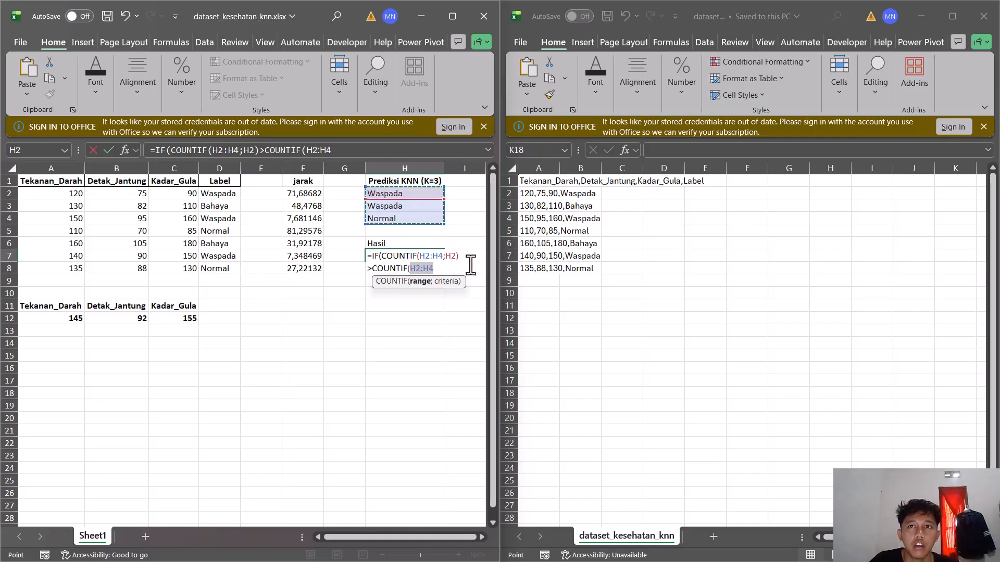
{"action": "left_click", "coordinate": [442, 269]}
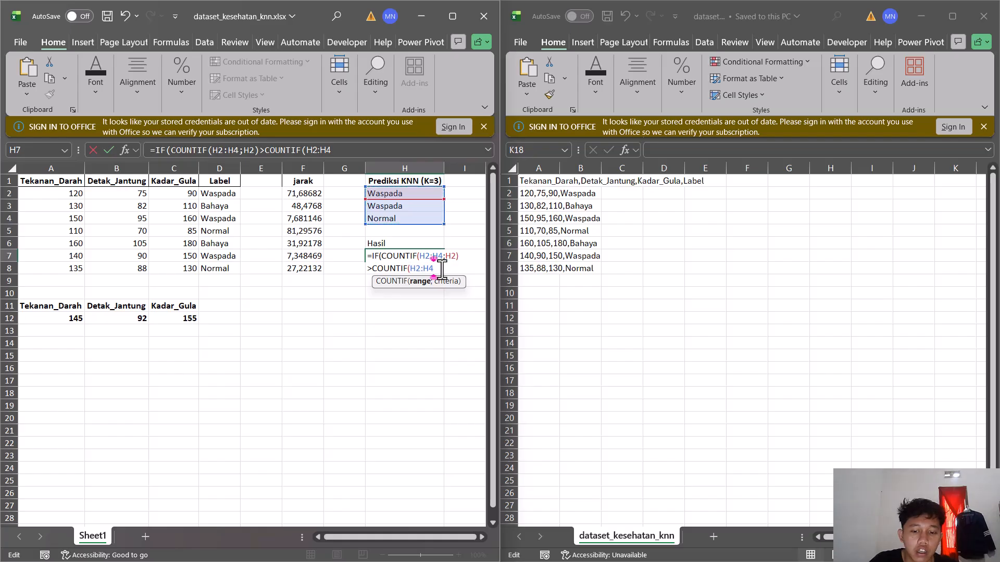
{"action": "type", "text": ";"}
{"action": "left_click", "coordinate": [406, 219]}
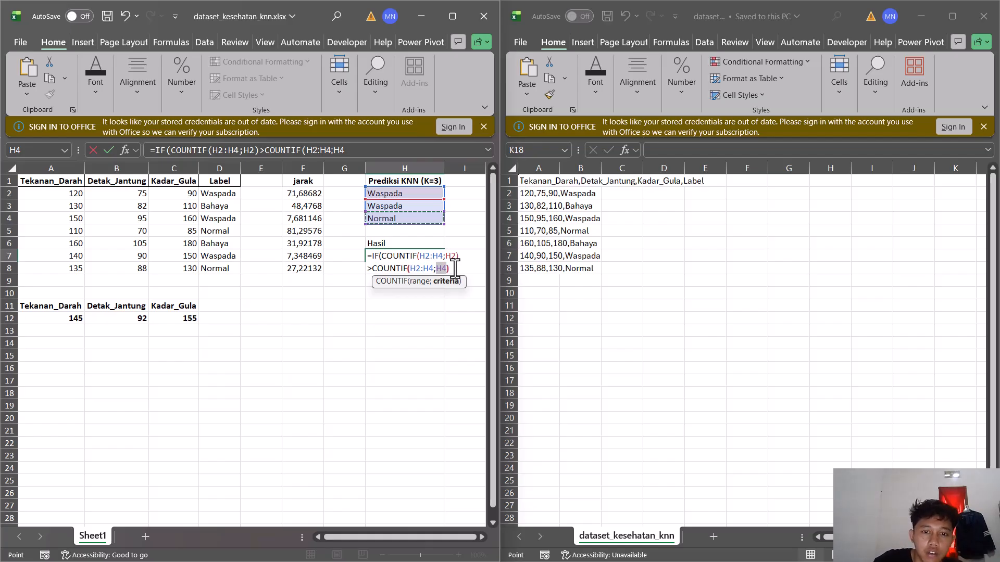
Complete the IF formula in H7 with H2 as the value if true and H4 as the value if false
{"action": "type", "text": ")"}
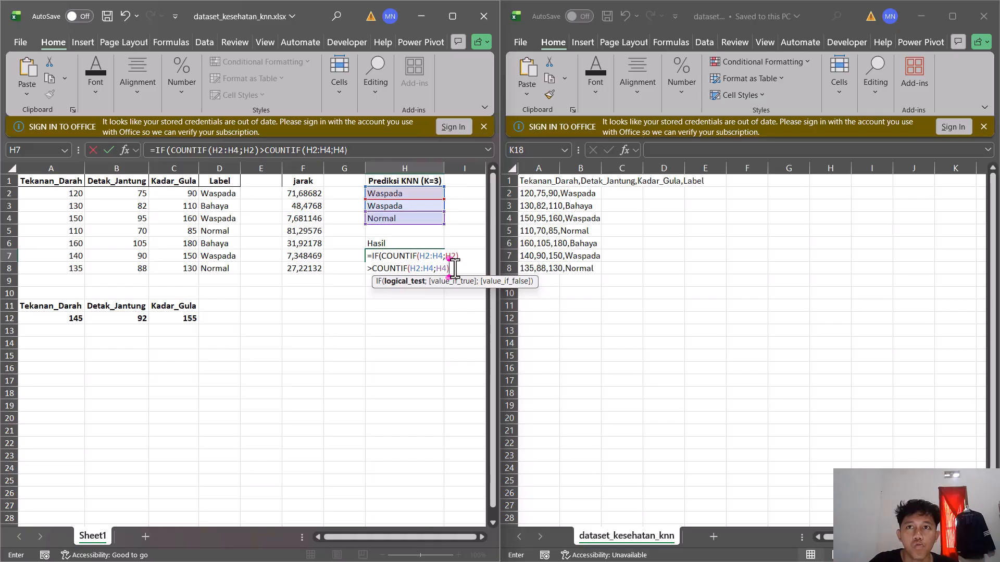
{"action": "type", "text": ";"}
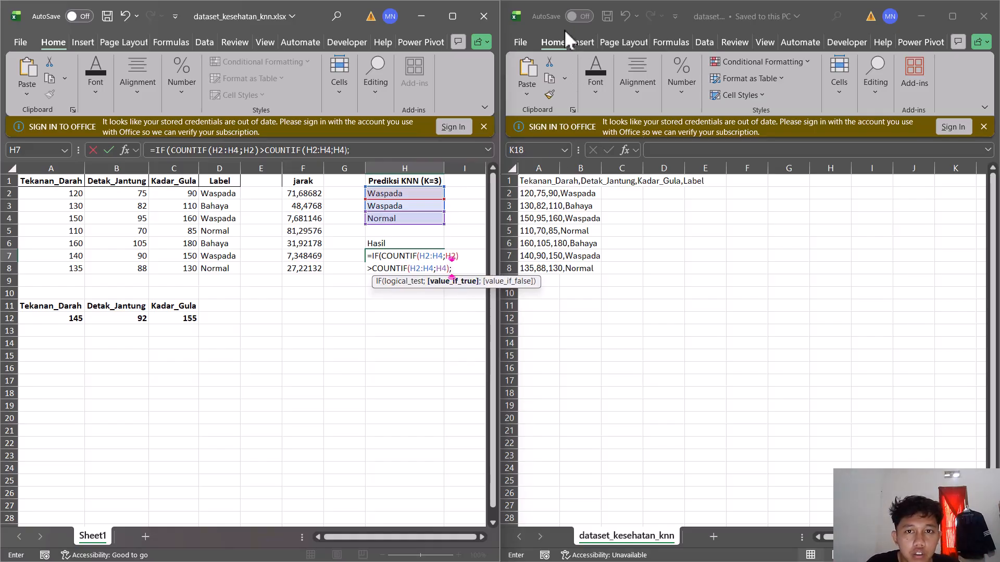
{"action": "left_click", "coordinate": [548, 89]}
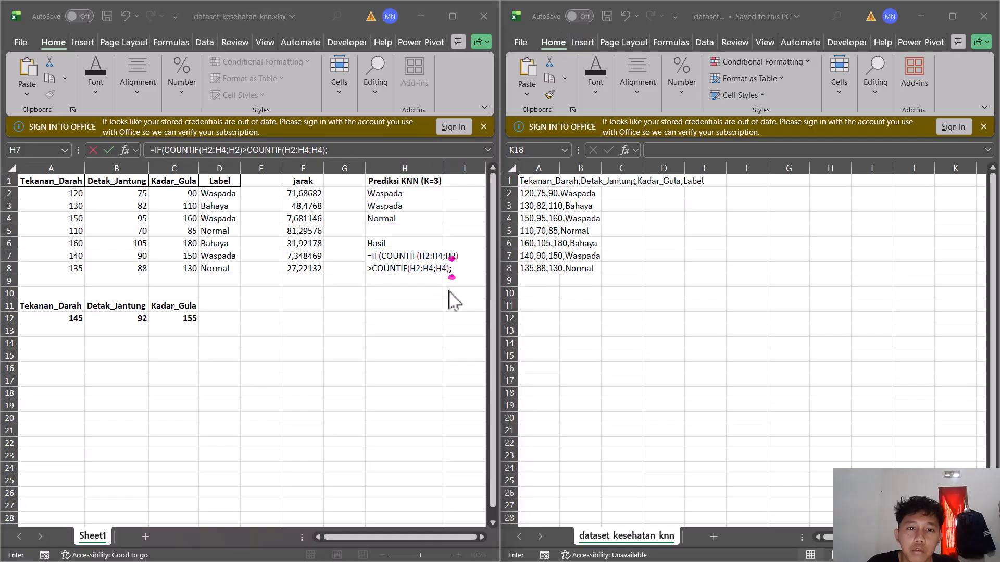
{"action": "left_click", "coordinate": [454, 256]}
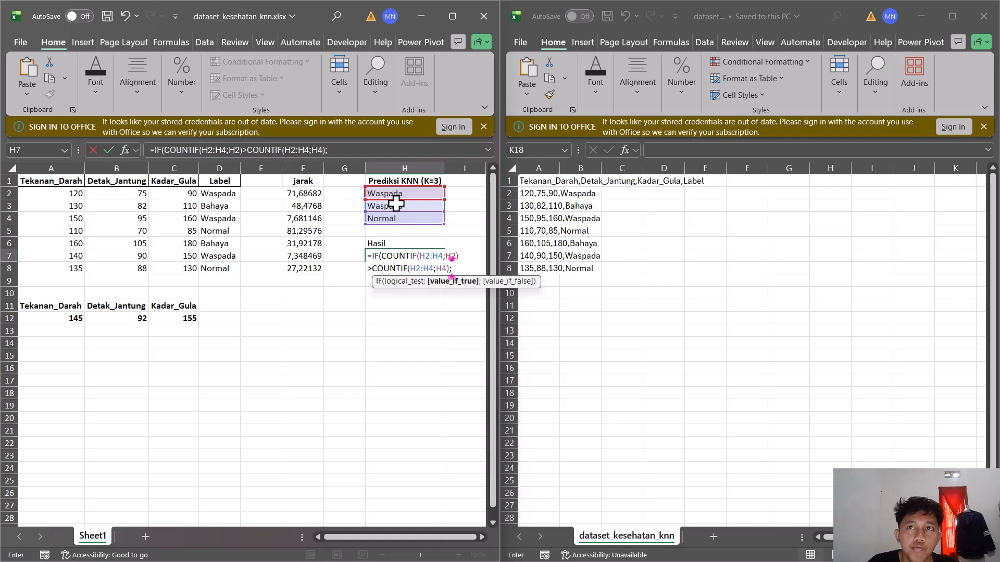
{"action": "left_click", "coordinate": [569, 29]}
{"action": "type", "text": ")"}
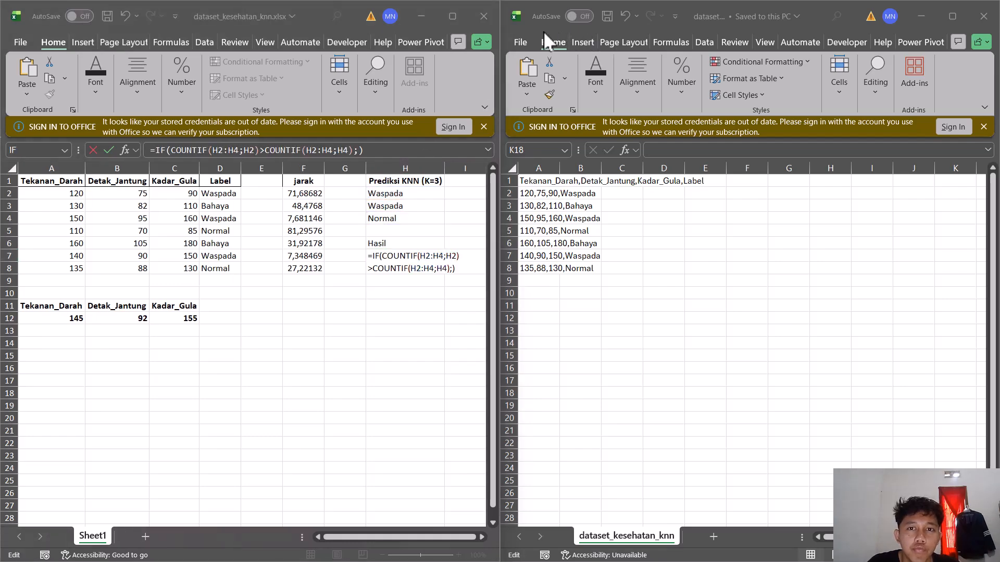
{"action": "left_click", "coordinate": [454, 271]}
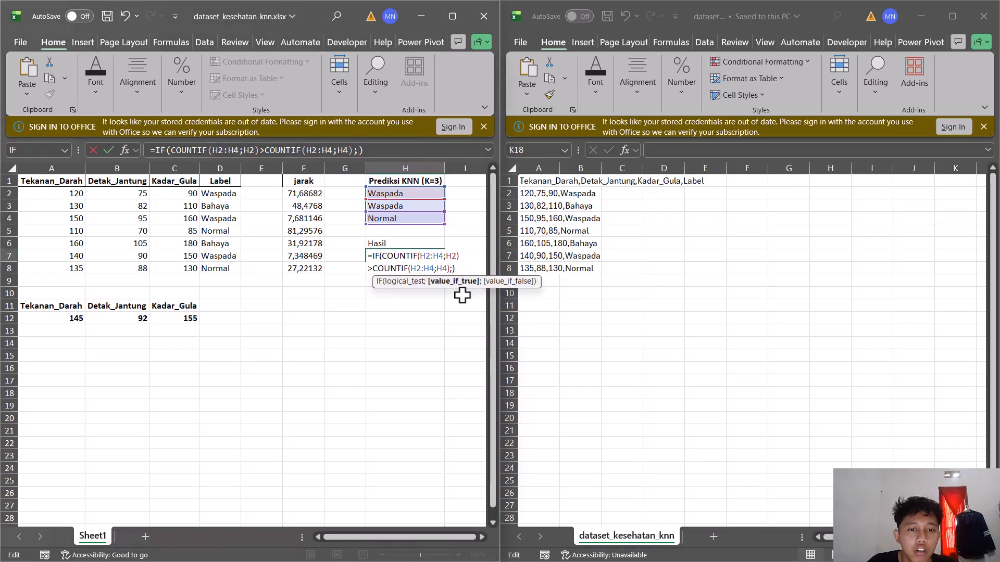
{"action": "left_click", "coordinate": [399, 194]}
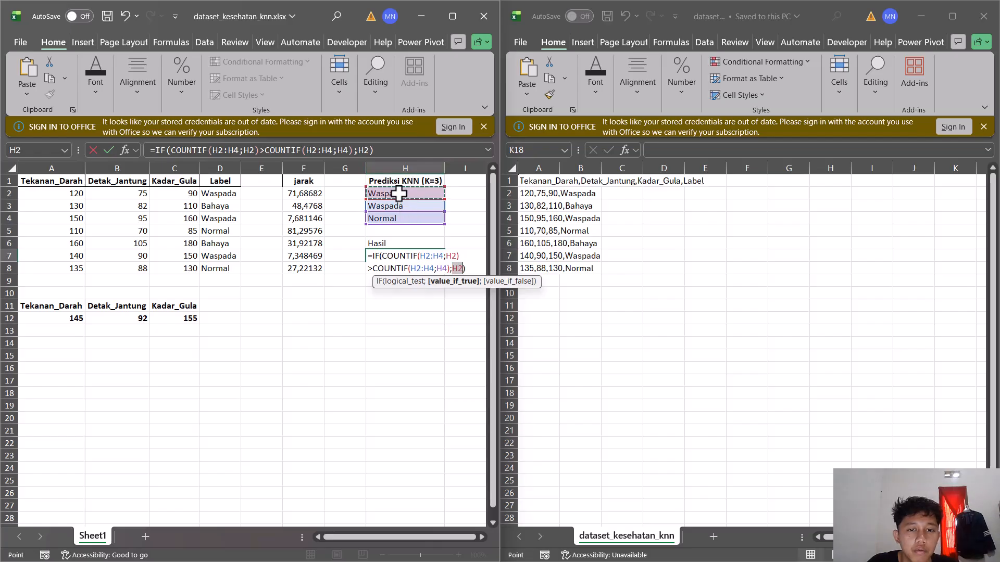
{"action": "type", "text": ";"}
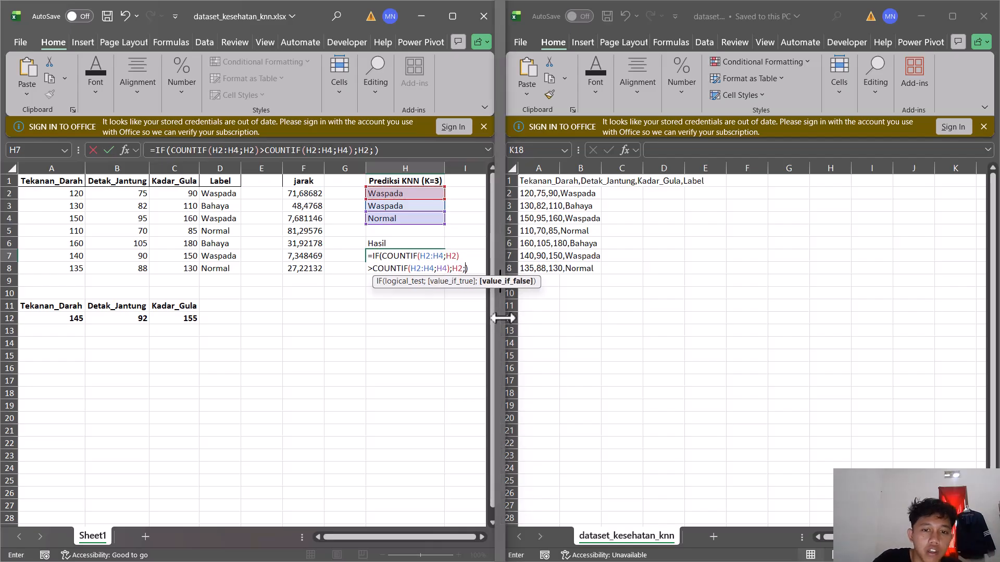
{"action": "left_click", "coordinate": [385, 218]}
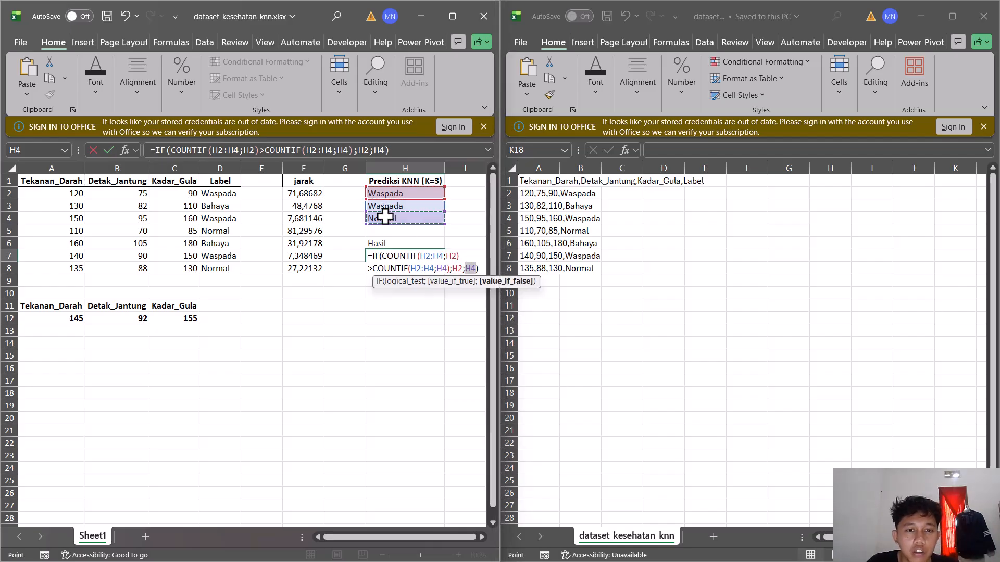
{"action": "key", "text": "Return"}
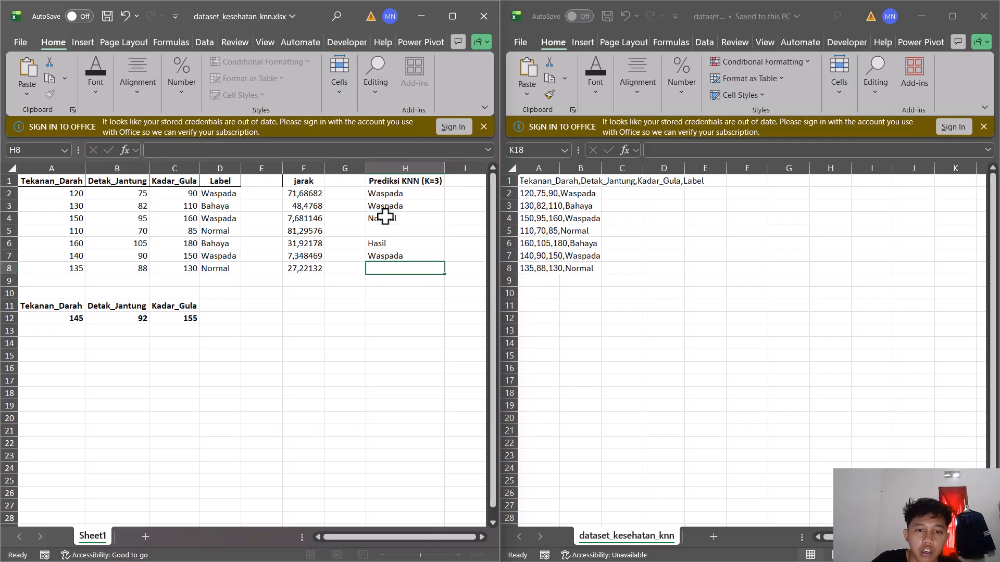
Move the prediction formula from H7 to D12, beside the new record's Kadar_Gula value
{"action": "left_click", "coordinate": [404, 257]}
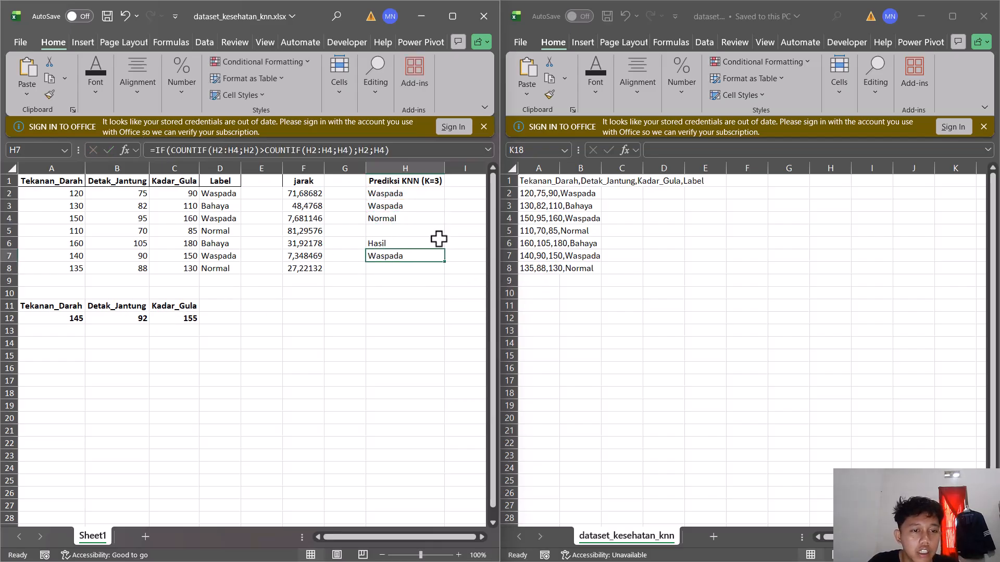
{"action": "left_click", "coordinate": [222, 307]}
{"action": "left_click", "coordinate": [393, 257]}
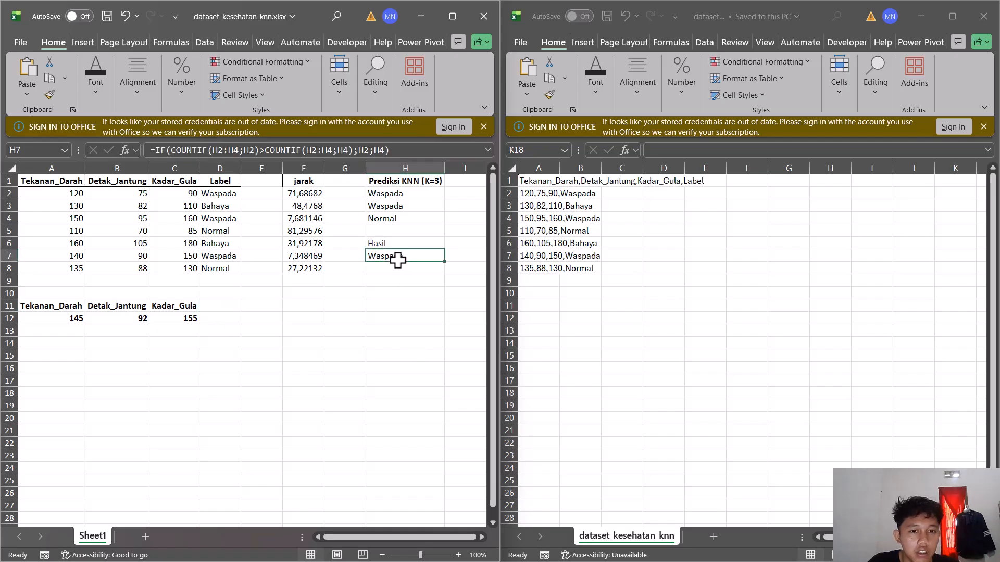
{"action": "key", "text": "ctrl+c"}
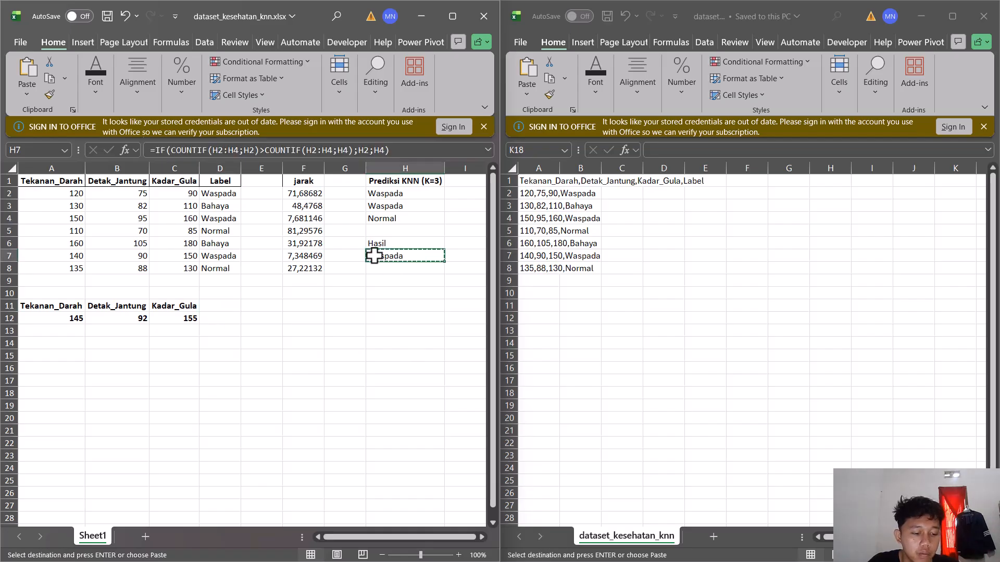
{"action": "left_click", "coordinate": [229, 320]}
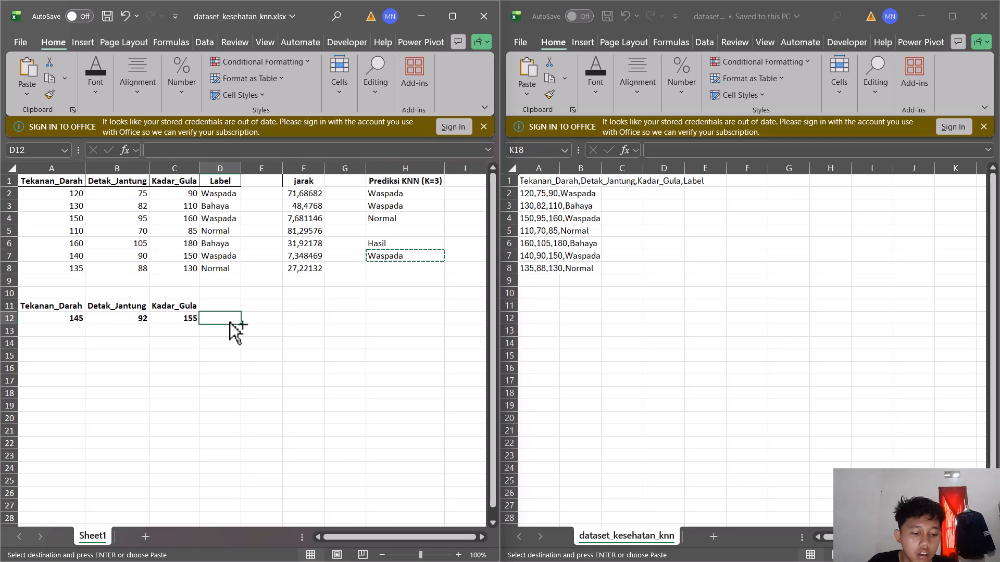
{"action": "key", "text": "ctrl+v"}
Enter the header Label in D11 above the predicted value
{"action": "left_click", "coordinate": [225, 307]}
{"action": "double_click", "coordinate": [226, 308]}
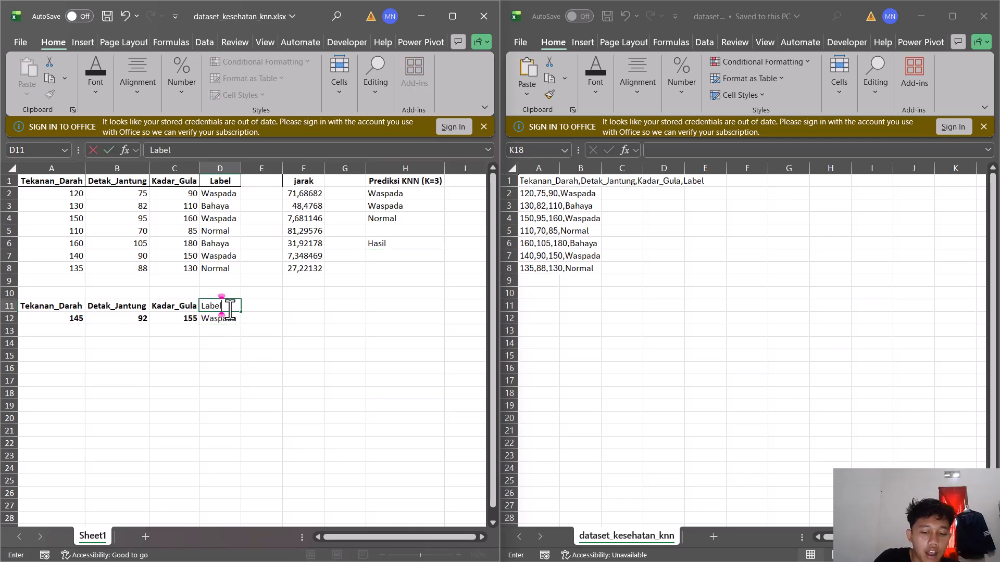
{"action": "key", "text": "Return"}
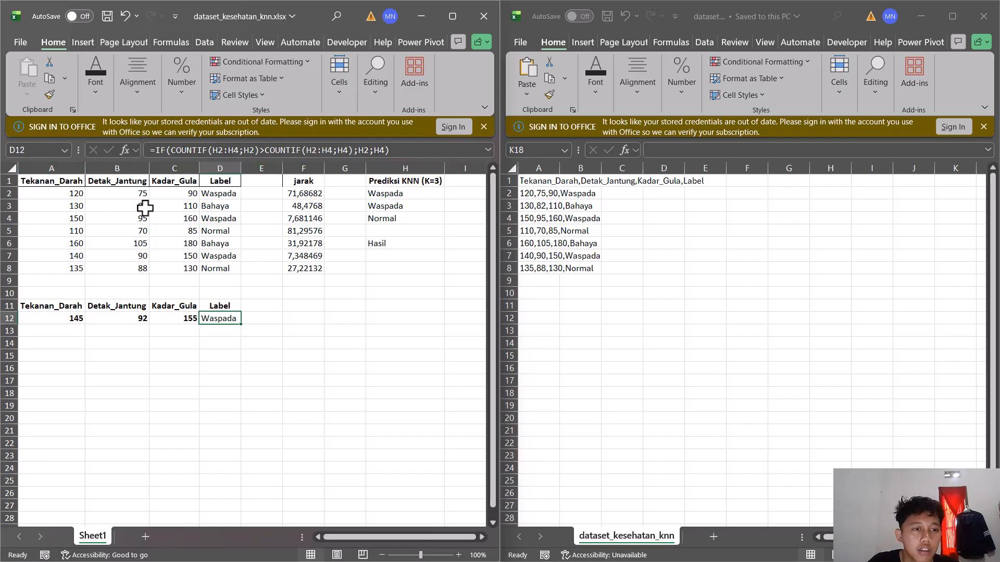
Review the jarak distances and the labels listed under Prediksi KNN (K=3)
{"action": "left_click", "coordinate": [296, 183]}
{"action": "left_click_drag", "start_coordinate": [296, 187], "coordinate": [315, 267]}
{"action": "left_click_drag", "start_coordinate": [376, 187], "coordinate": [399, 217]}
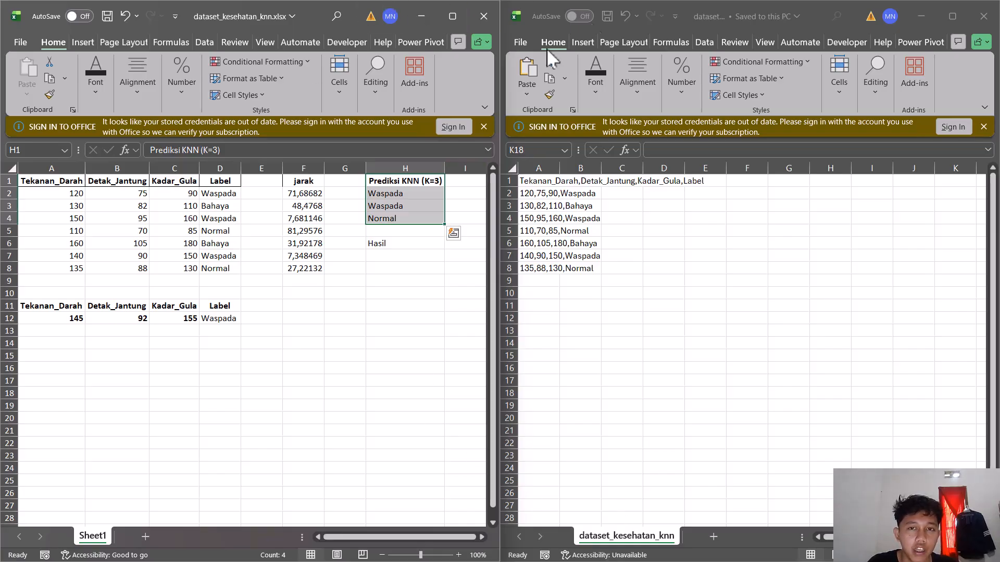
Switch to the uji KNN.csv workbook and widen column A to fit its contents
{"action": "key", "text": "alt+Tab"}
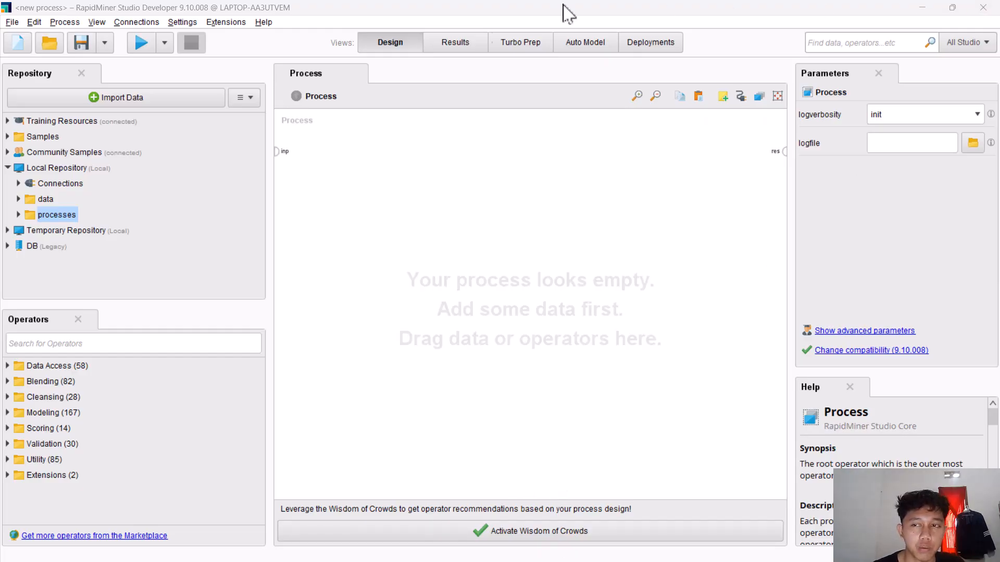
{"action": "key", "text": "alt+Tab"}
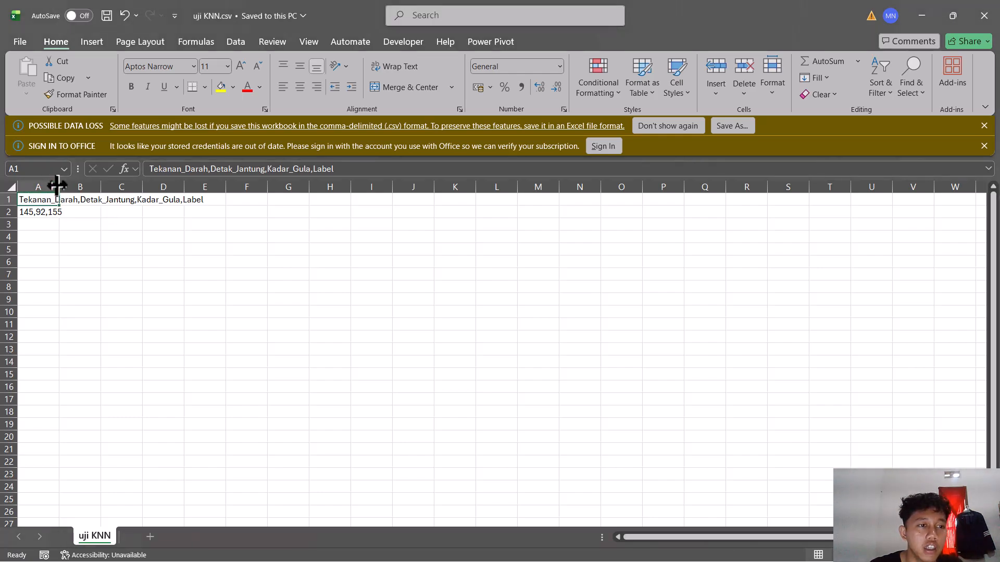
{"action": "double_click", "coordinate": [59, 186]}
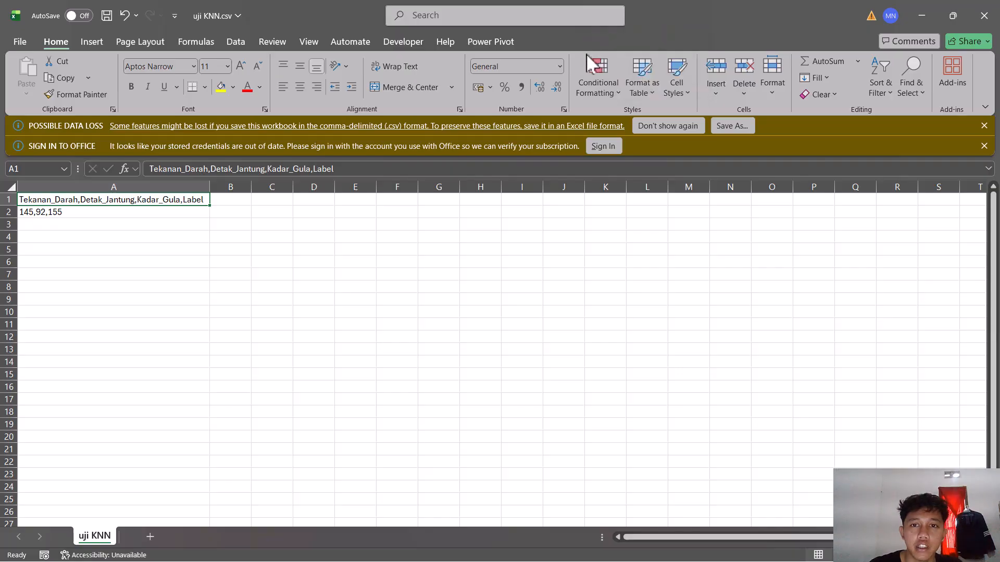
Switch to RapidMiner Studio and add two Read CSV operators to the process, one below the other
{"action": "key", "text": "alt+Tab"}
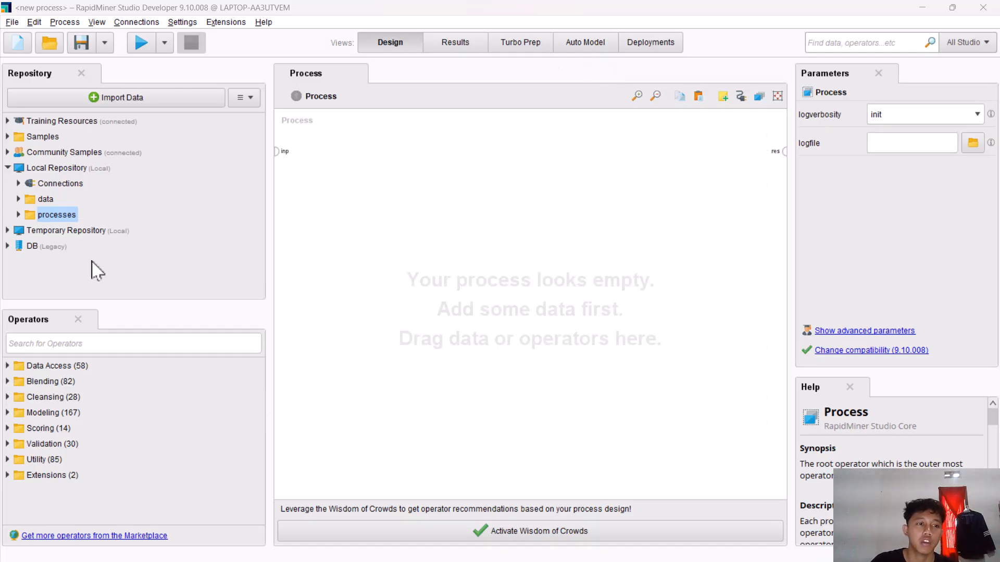
{"action": "left_click", "coordinate": [60, 344]}
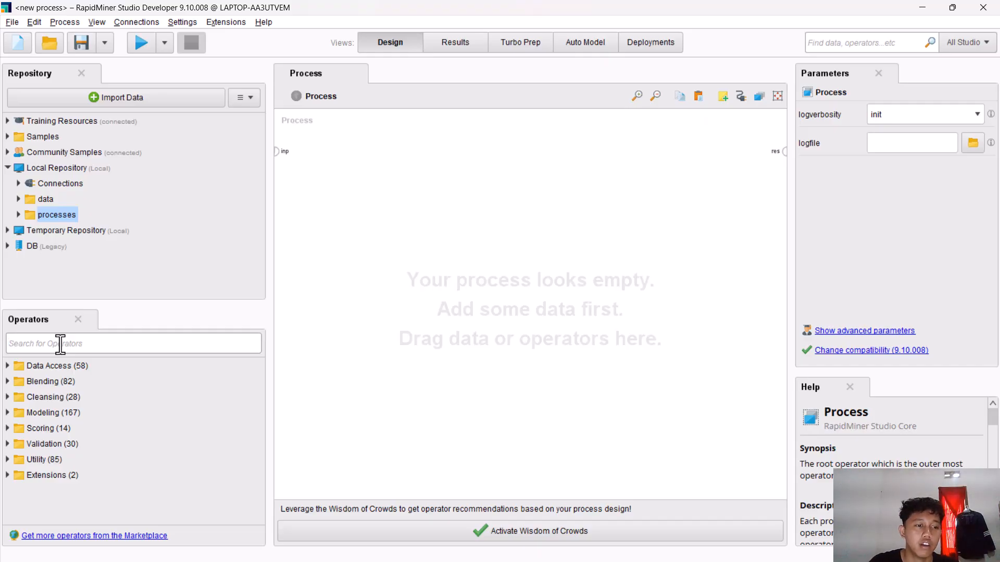
{"action": "type", "text": "R"}
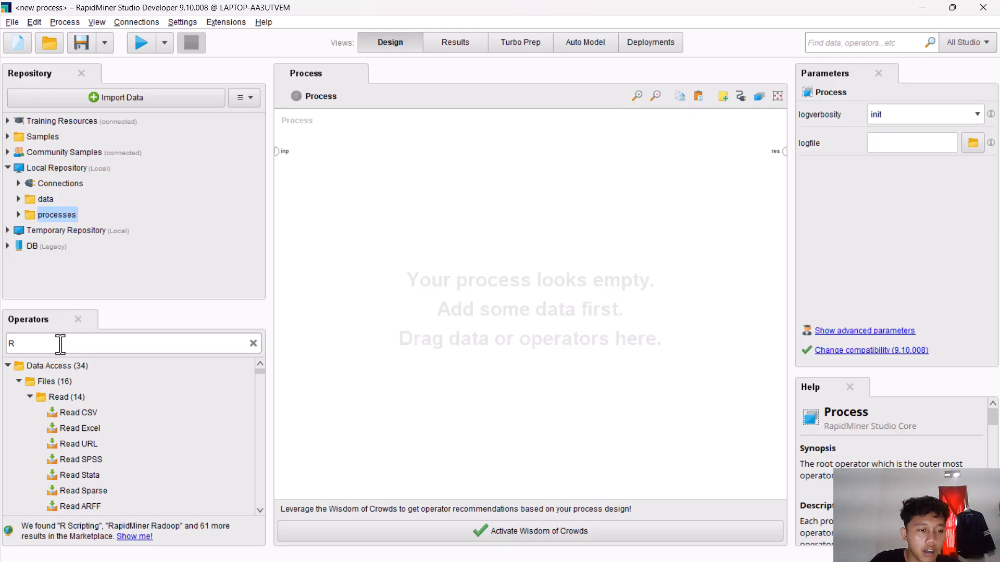
{"action": "left_click_drag", "start_coordinate": [76, 413], "coordinate": [320, 274]}
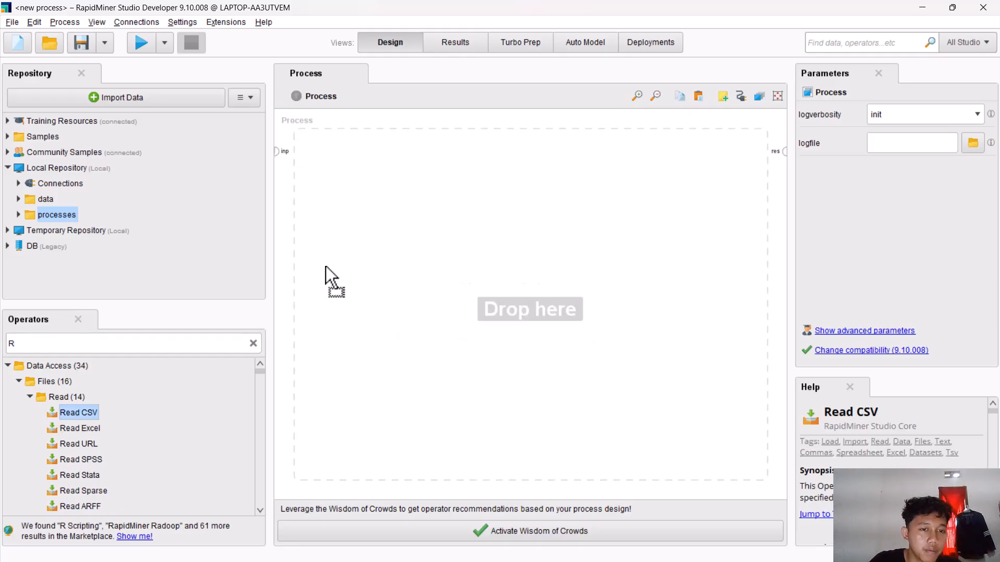
{"action": "left_click_drag", "start_coordinate": [352, 242], "coordinate": [350, 239]}
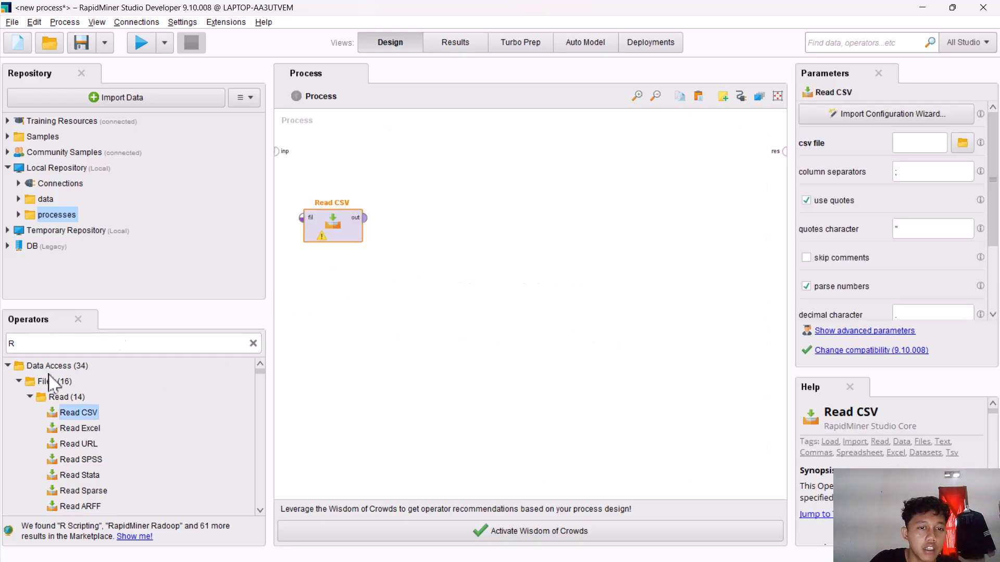
{"action": "left_click_drag", "start_coordinate": [78, 418], "coordinate": [339, 352]}
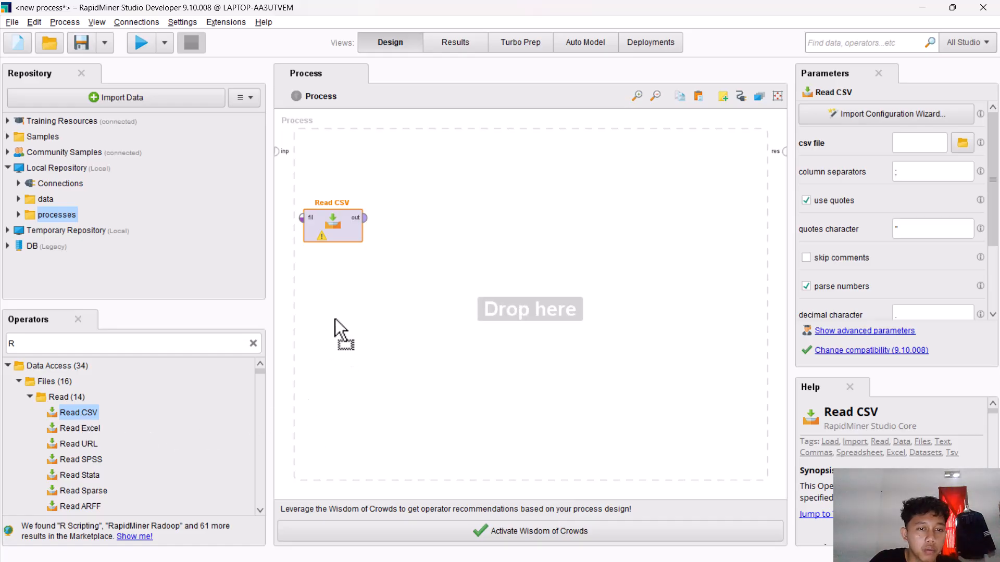
{"action": "left_click_drag", "start_coordinate": [336, 318], "coordinate": [337, 327]}
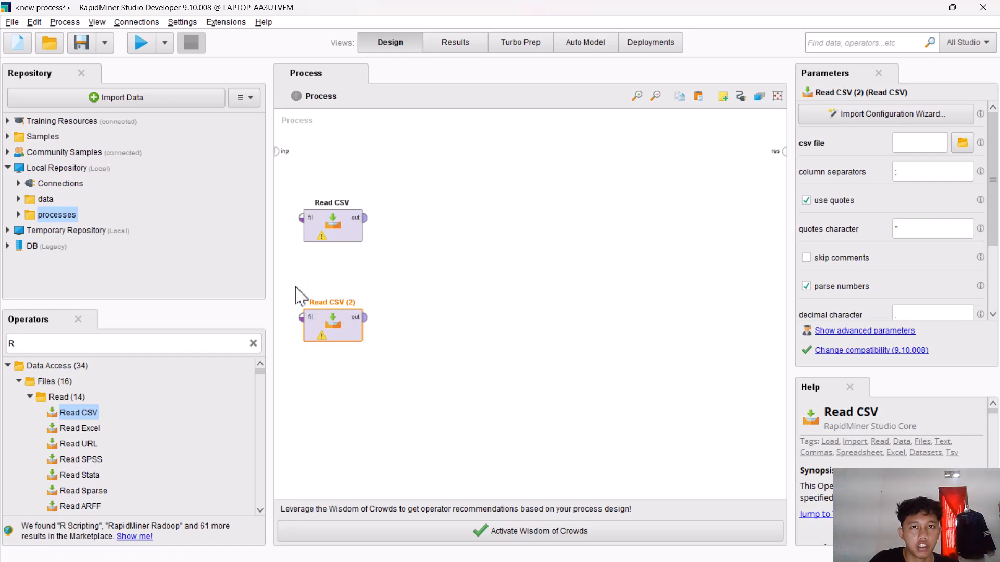
Add a Set Role operator beside the first Read CSV and connect the Read CSV output to its example input
{"action": "left_click", "coordinate": [60, 345]}
{"action": "type", "text": "role"}
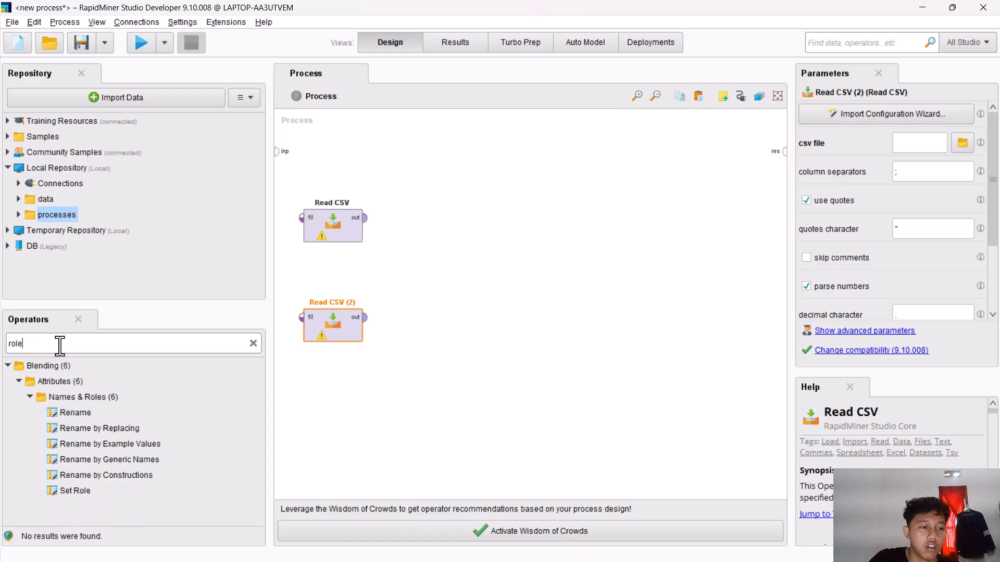
{"action": "left_click_drag", "start_coordinate": [70, 491], "coordinate": [365, 397]}
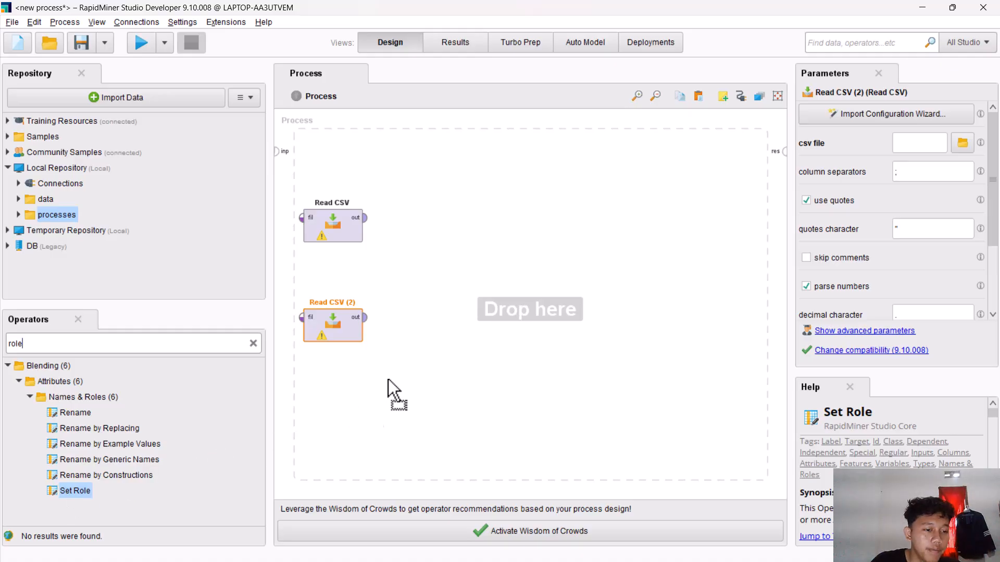
{"action": "left_click_drag", "start_coordinate": [437, 222], "coordinate": [438, 222]}
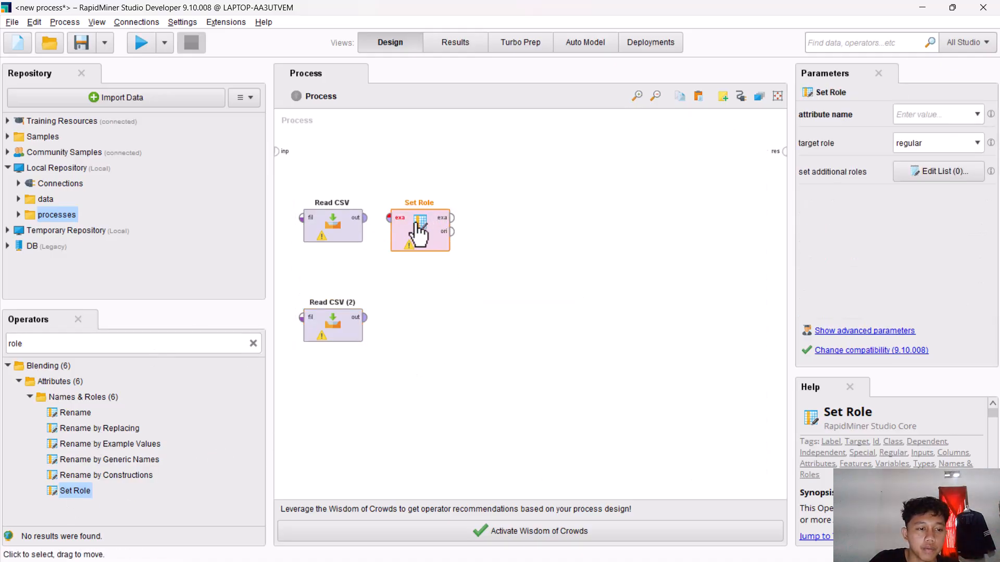
{"action": "left_click", "coordinate": [364, 218]}
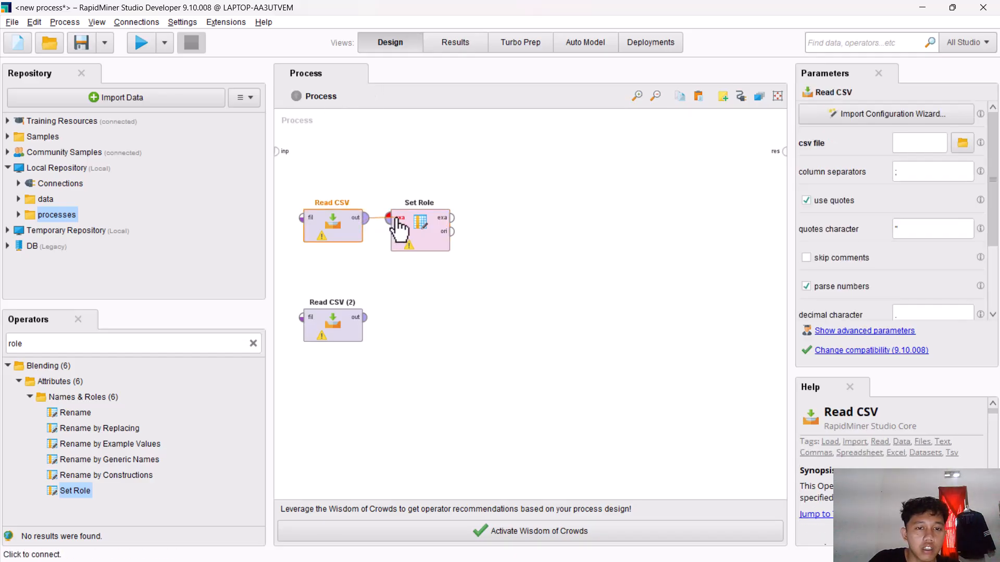
{"action": "left_click", "coordinate": [396, 219]}
Find the k-NN operator and place it in the process beside Set Role
{"action": "left_click", "coordinate": [113, 345]}
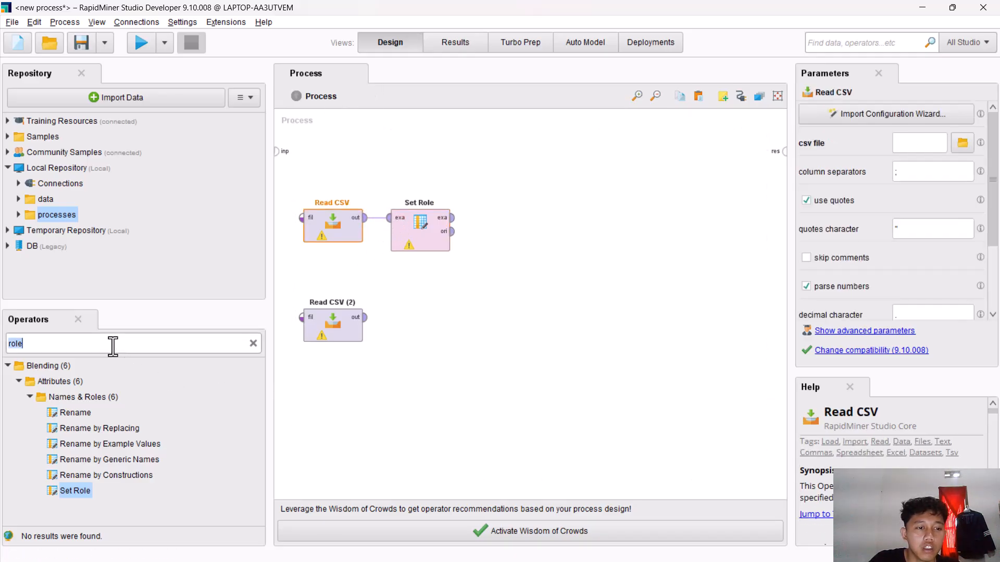
{"action": "type", "text": "KN"}
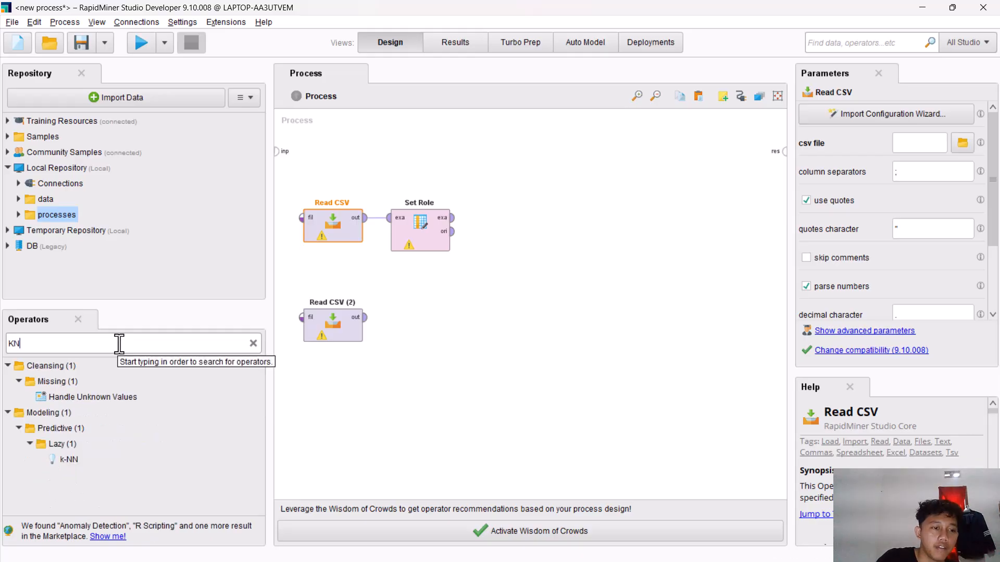
{"action": "left_click_drag", "start_coordinate": [69, 459], "coordinate": [346, 280]}
{"action": "left_click_drag", "start_coordinate": [514, 223], "coordinate": [516, 222]}
Find the Apply Model operator and place it in the process beside k-NN
{"action": "left_click_drag", "start_coordinate": [41, 346], "coordinate": [3, 350]}
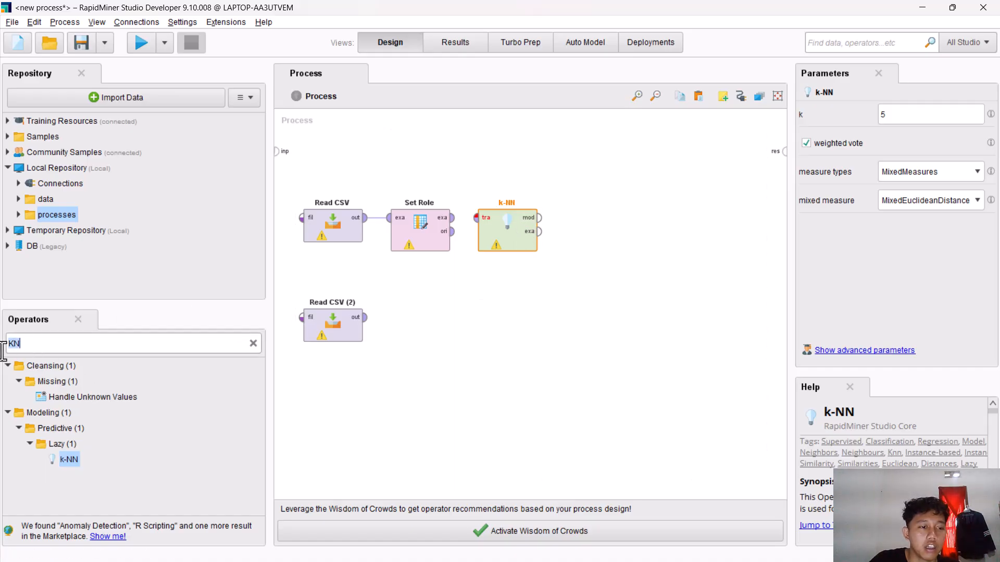
{"action": "type", "text": "A"}
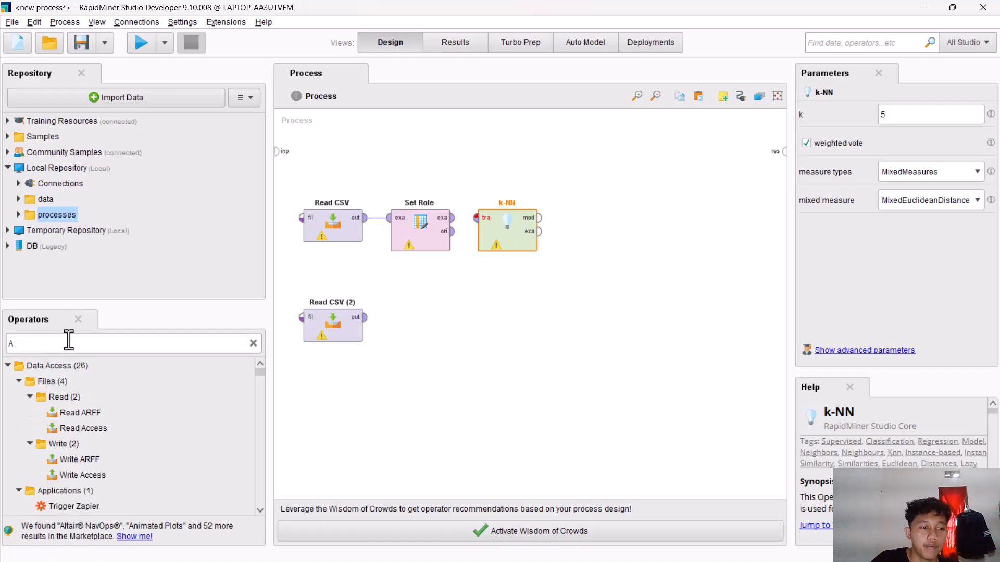
{"action": "type", "text": "p"}
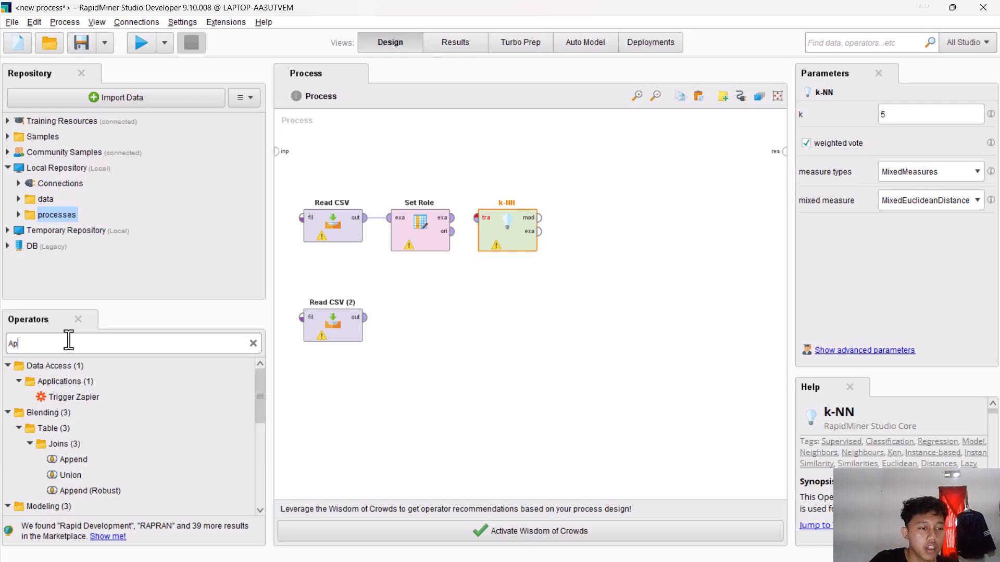
{"action": "type", "text": "ply"}
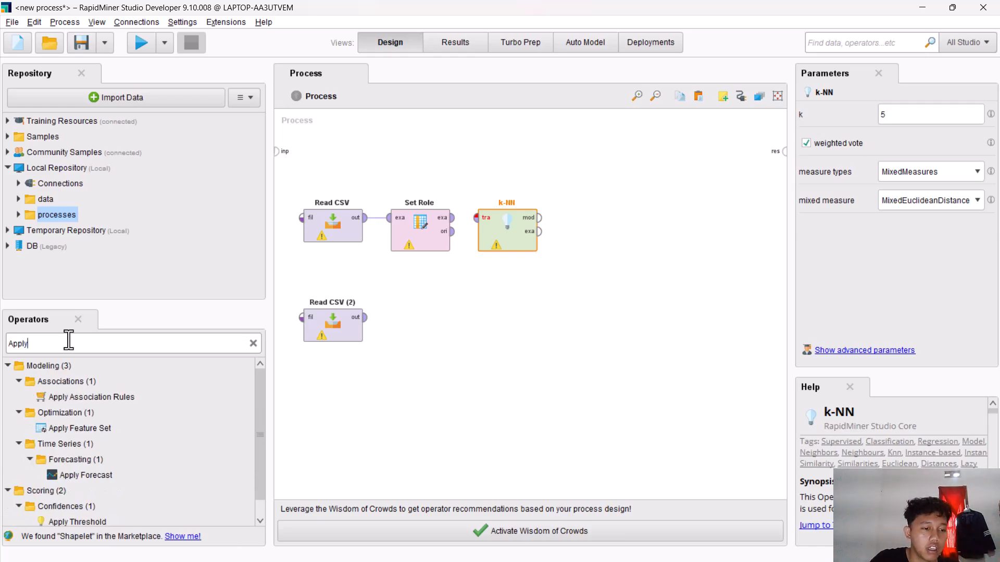
{"action": "scroll", "coordinate": [145, 421], "scroll_direction": "down", "scroll_amount": 1}
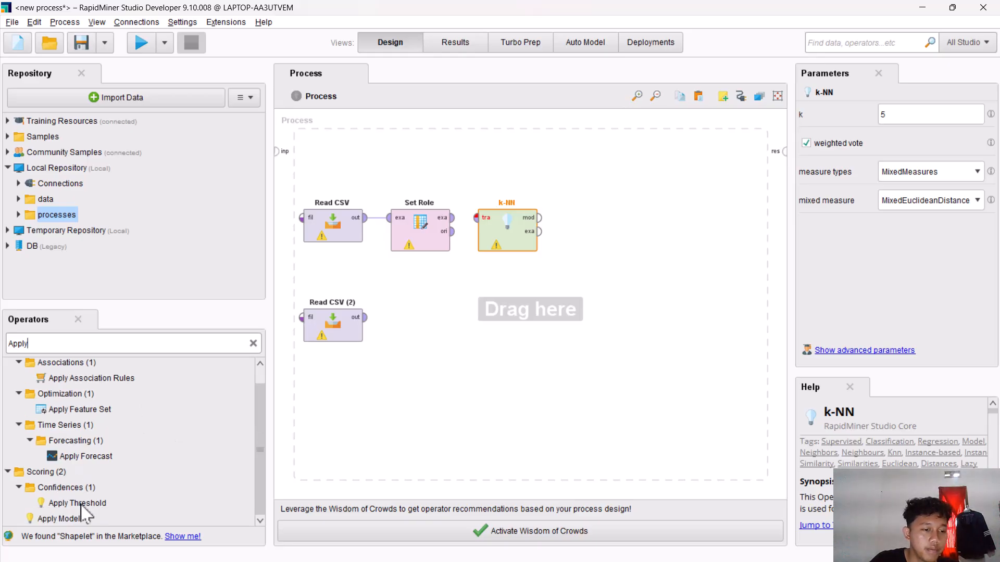
{"action": "left_click_drag", "start_coordinate": [75, 518], "coordinate": [154, 518]}
{"action": "left_click_drag", "start_coordinate": [585, 212], "coordinate": [592, 219]}
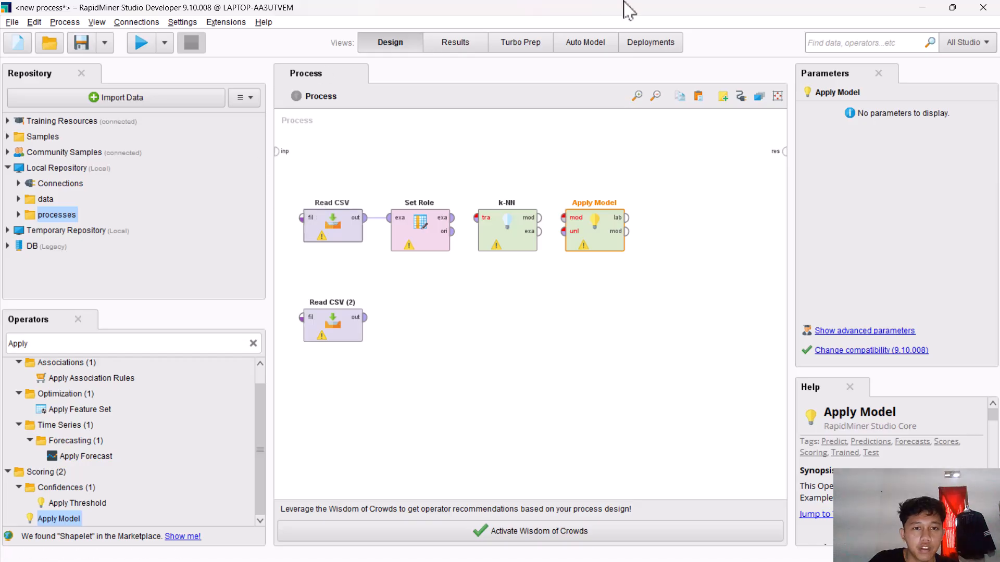
Find the Performance (Classification) operator and place it in the process beside Apply Model
{"action": "left_click", "coordinate": [102, 343]}
{"action": "type", "text": "peform"}
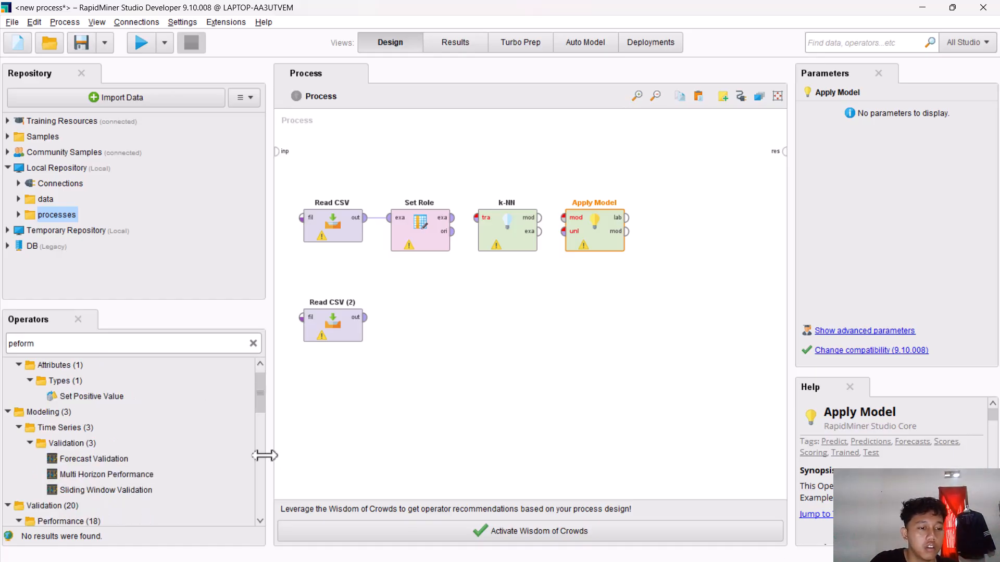
{"action": "scroll", "coordinate": [219, 474], "scroll_direction": "down", "scroll_amount": 3}
{"action": "left_click", "coordinate": [135, 436]}
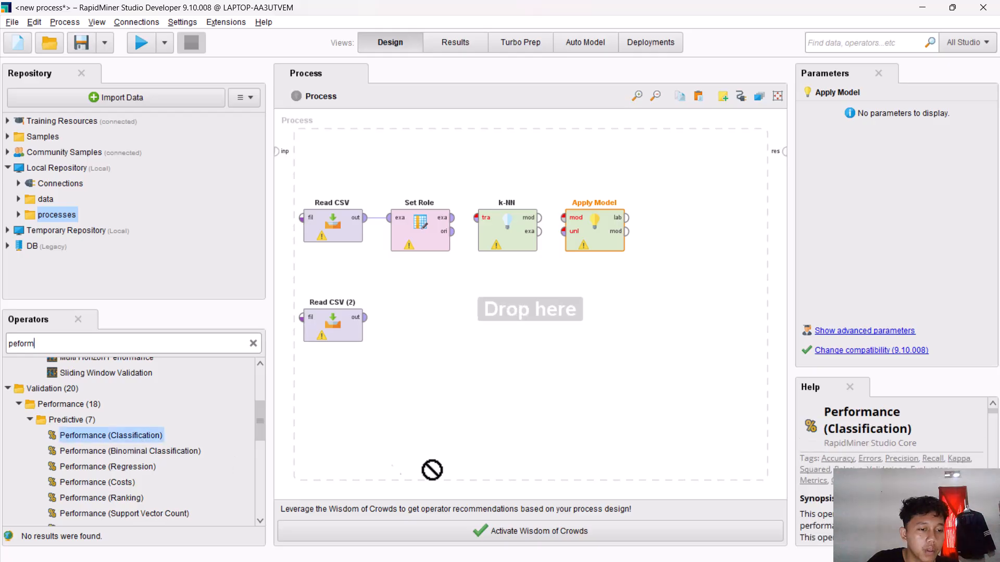
{"action": "left_click_drag", "start_coordinate": [673, 220], "coordinate": [673, 221]}
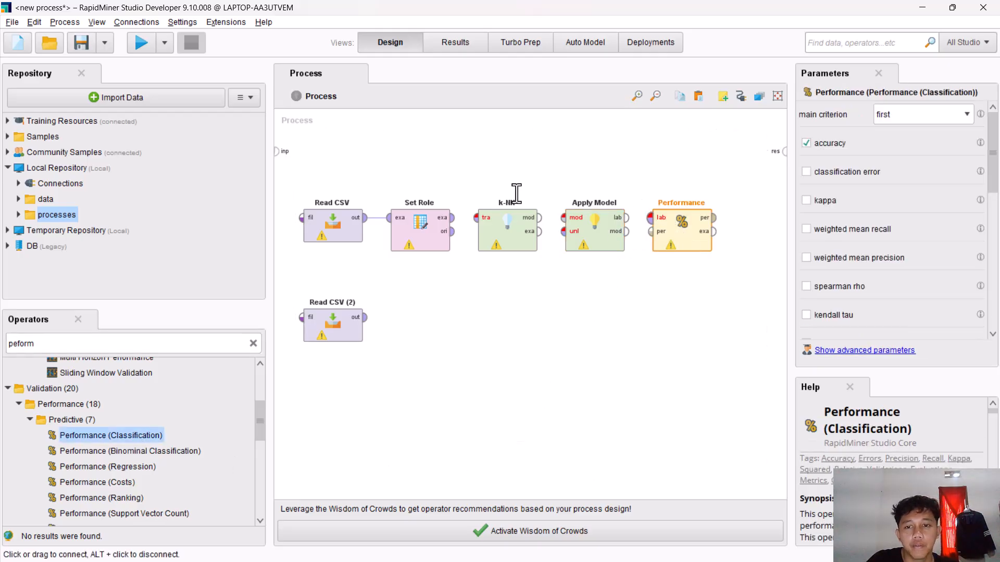
Connect Set Role's example output to k-NN's training input, k-NN's model output to Apply Model, and Apply Model's labelled output to Performance
{"action": "left_click", "coordinate": [452, 219]}
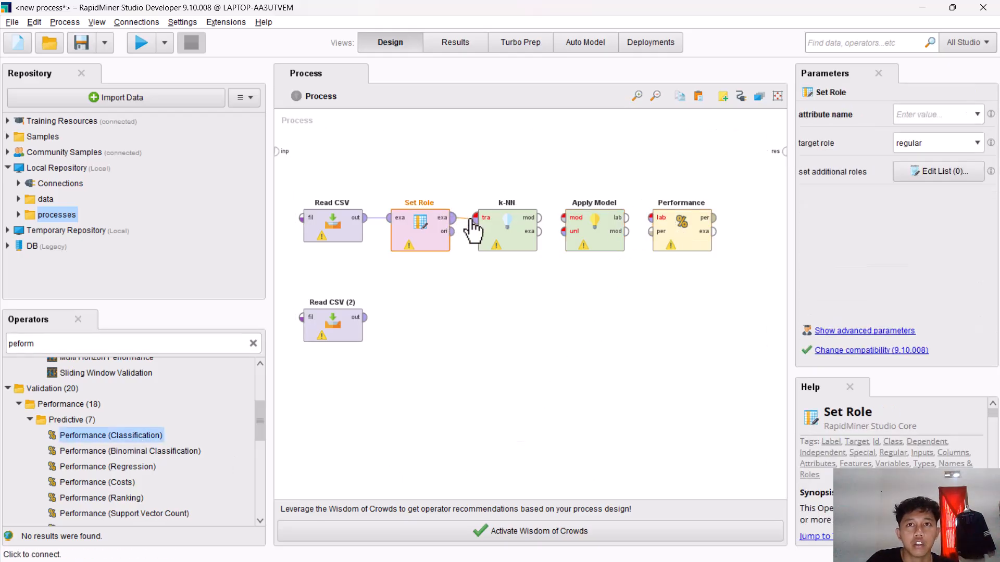
{"action": "left_click", "coordinate": [476, 219]}
{"action": "left_click", "coordinate": [537, 218]}
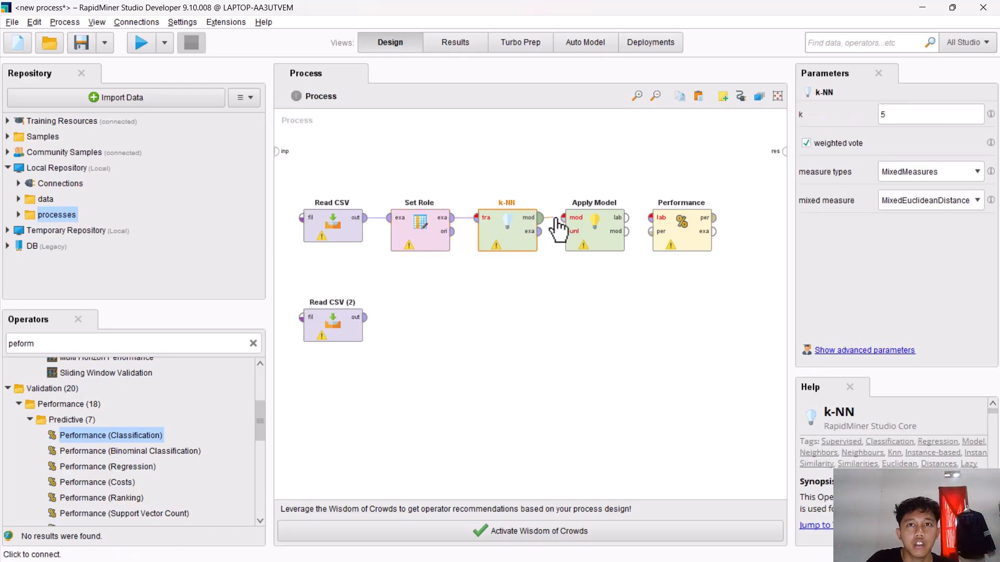
{"action": "left_click", "coordinate": [565, 218]}
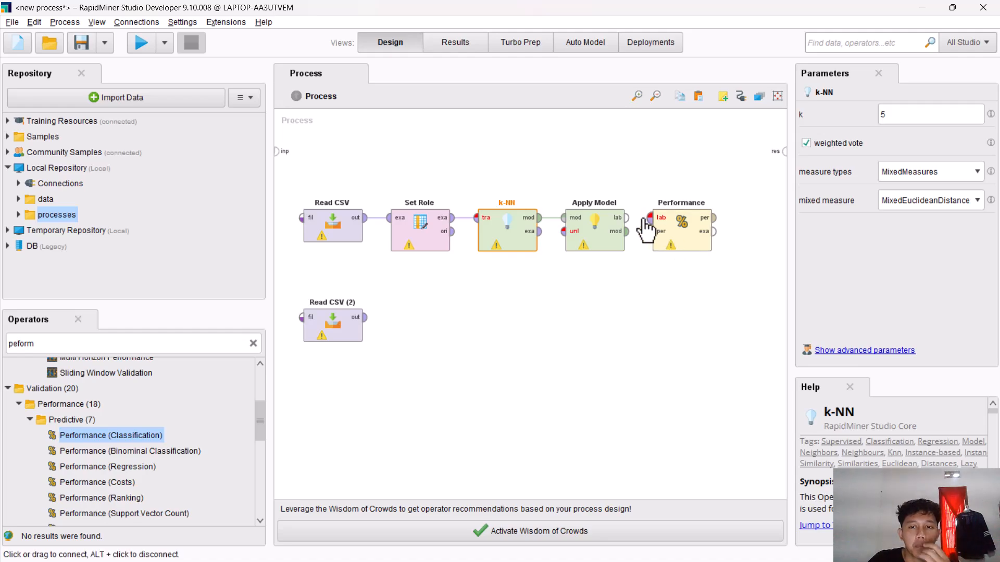
{"action": "left_click", "coordinate": [627, 218]}
{"action": "left_click", "coordinate": [652, 218]}
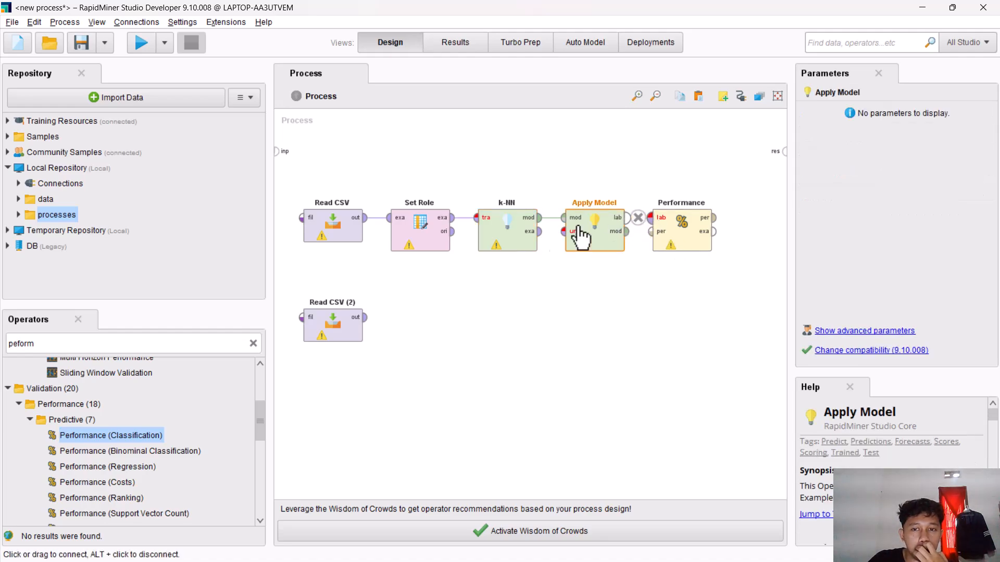
Choose dataset_kesehatan_knn.csv from the exel folder as the csv file of the first Read CSV operator
{"action": "left_click", "coordinate": [339, 223]}
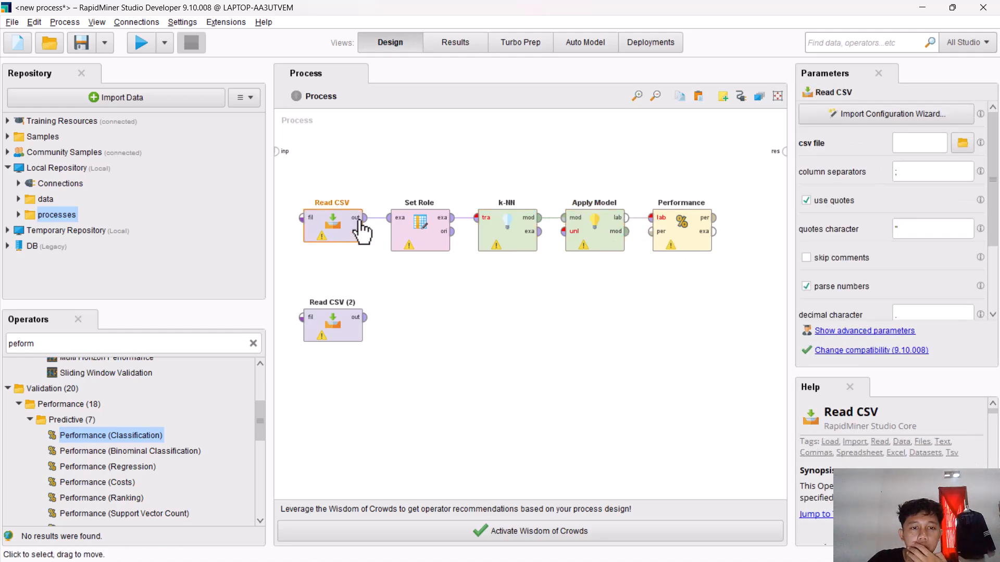
{"action": "left_click", "coordinate": [963, 143]}
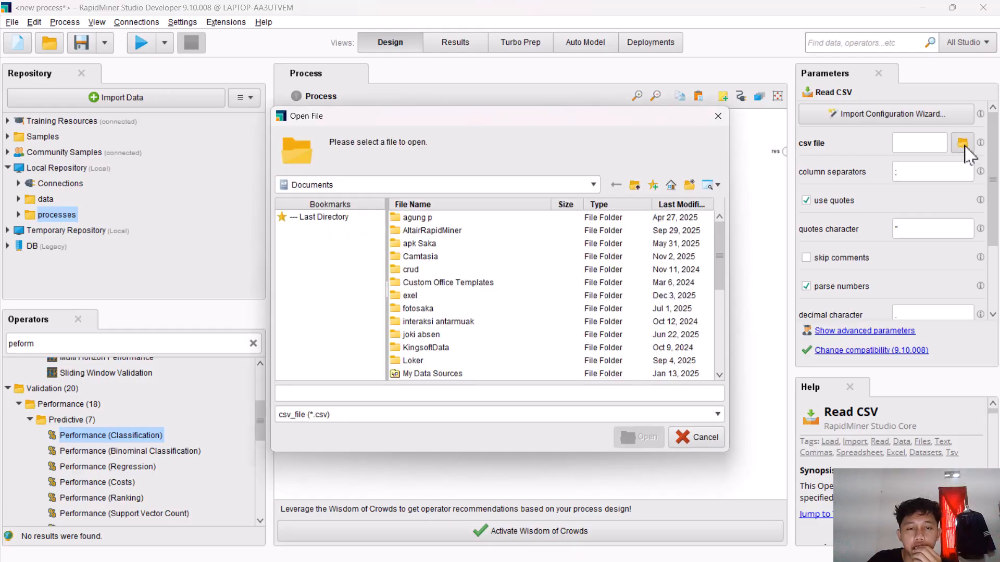
{"action": "double_click", "coordinate": [409, 296]}
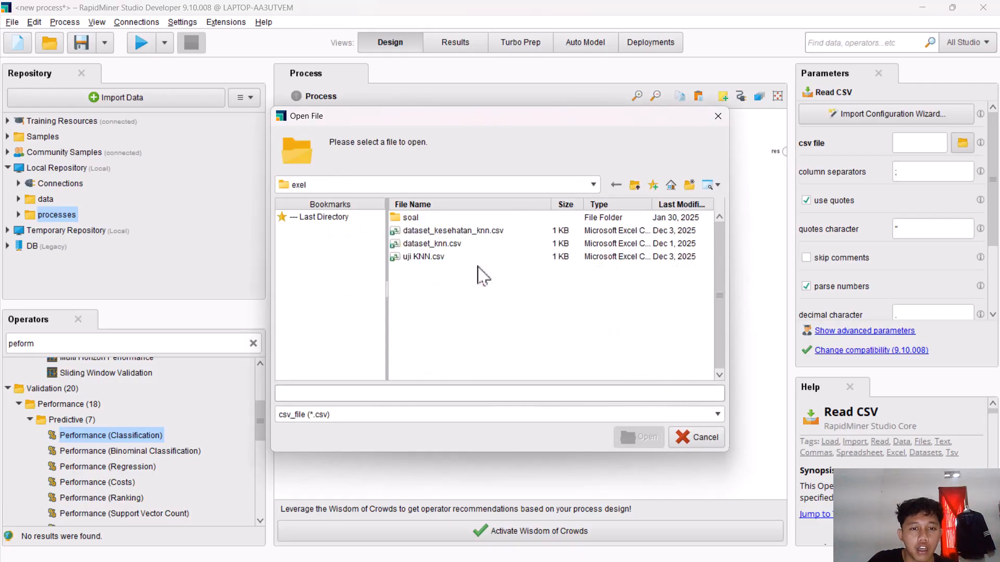
{"action": "left_click", "coordinate": [424, 232]}
{"action": "left_click", "coordinate": [648, 439]}
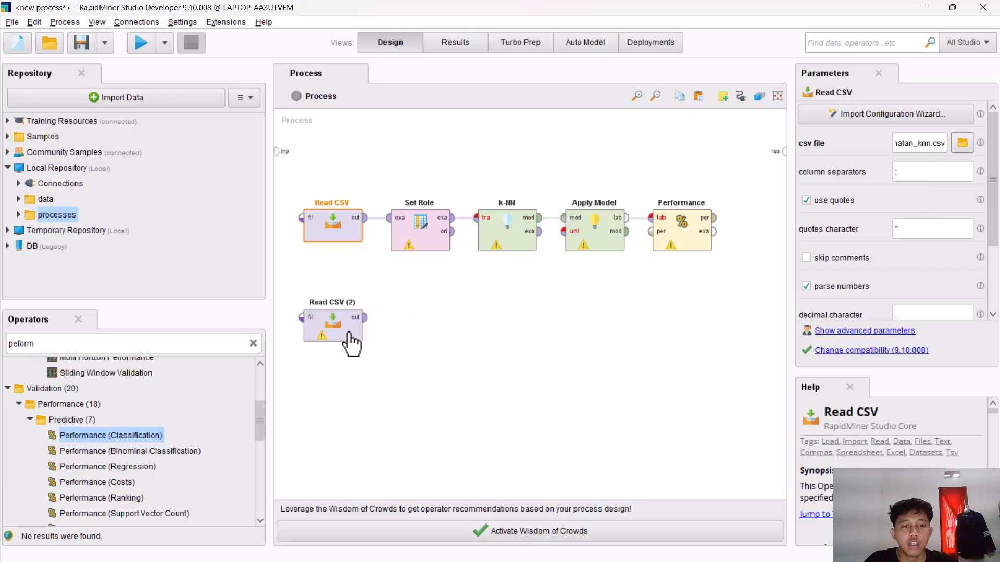
Set the Set Role operator's target role to label and its attribute name to "label"
{"action": "left_click", "coordinate": [414, 239]}
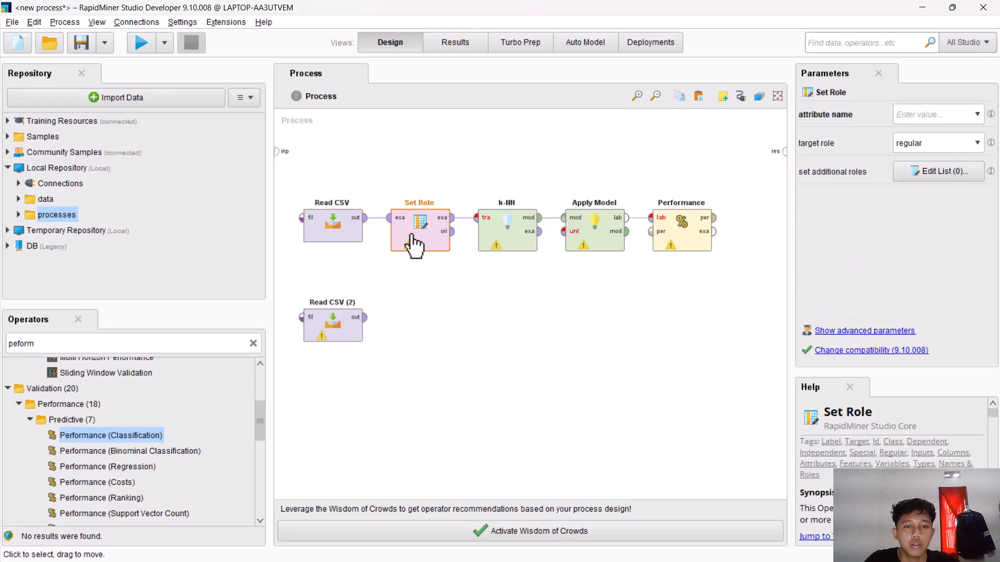
{"action": "left_click", "coordinate": [973, 120]}
{"action": "left_click", "coordinate": [977, 117]}
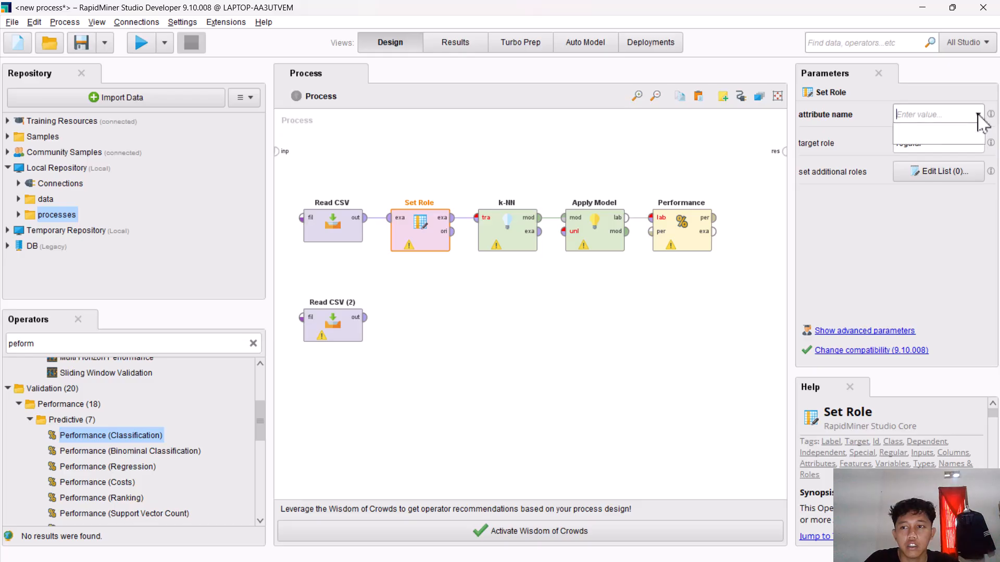
{"action": "left_click", "coordinate": [978, 144]}
{"action": "left_click", "coordinate": [916, 181]}
{"action": "left_click", "coordinate": [971, 120]}
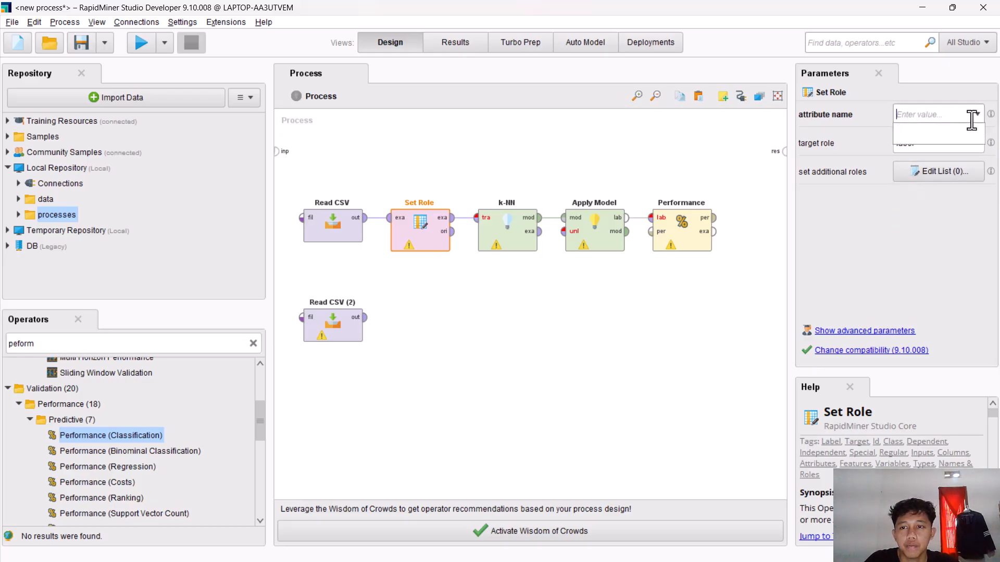
{"action": "left_click", "coordinate": [954, 140]}
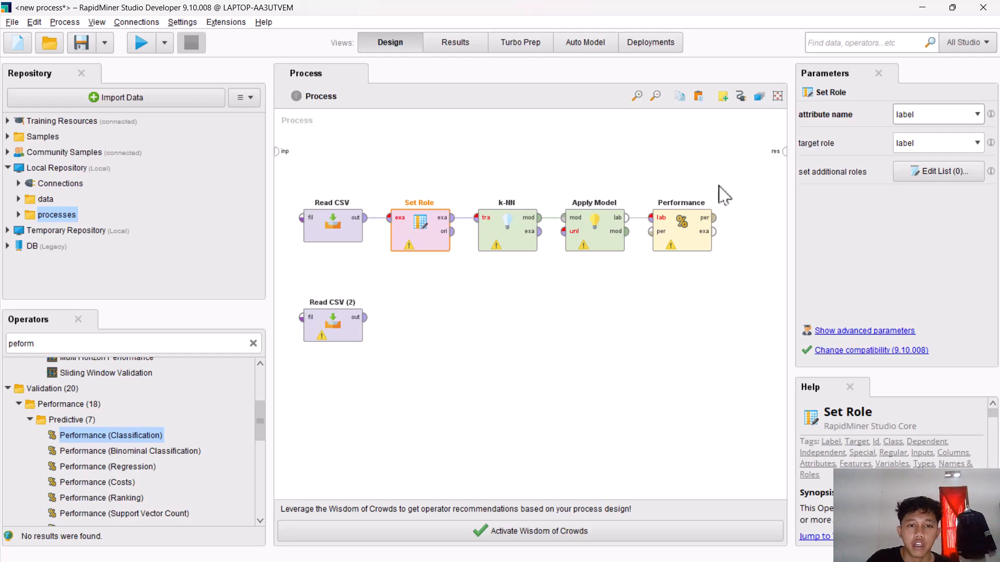
{"action": "left_click", "coordinate": [510, 247]}
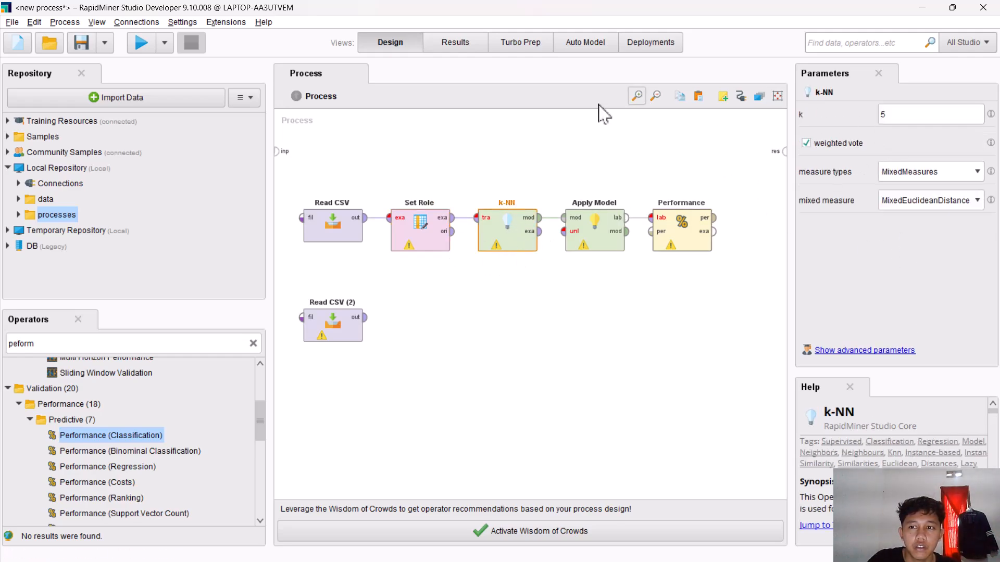
{"action": "key", "text": "ctrl+z"}
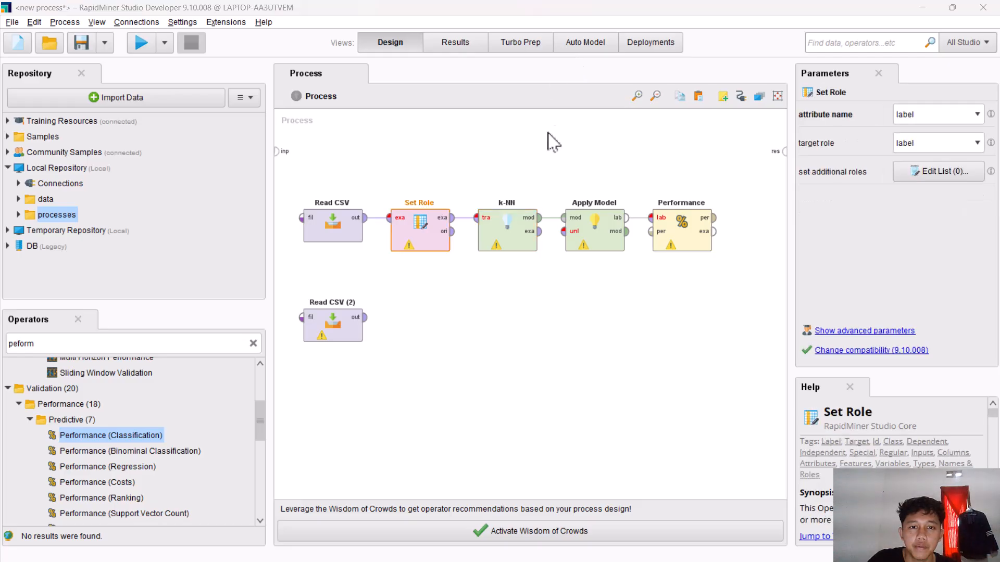
Clear the first Read CSV's file path and load exel/dataset_kesehatan_knn.csv through the Import Configuration Wizard, accepting the comma-separated format and column types
{"action": "left_click", "coordinate": [327, 229]}
{"action": "left_click_drag", "start_coordinate": [945, 143], "coordinate": [930, 145]}
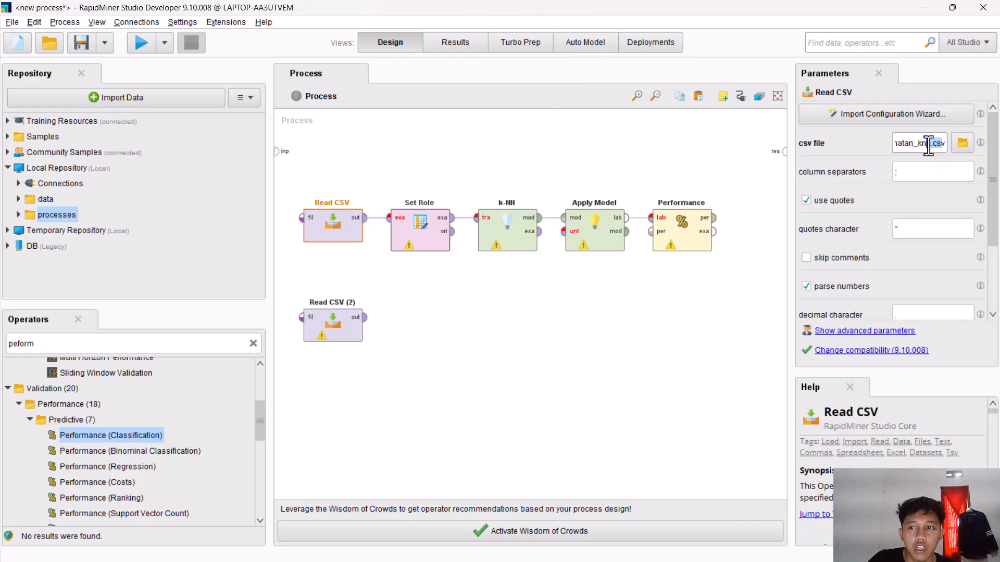
{"action": "key", "text": "BackSpace"}
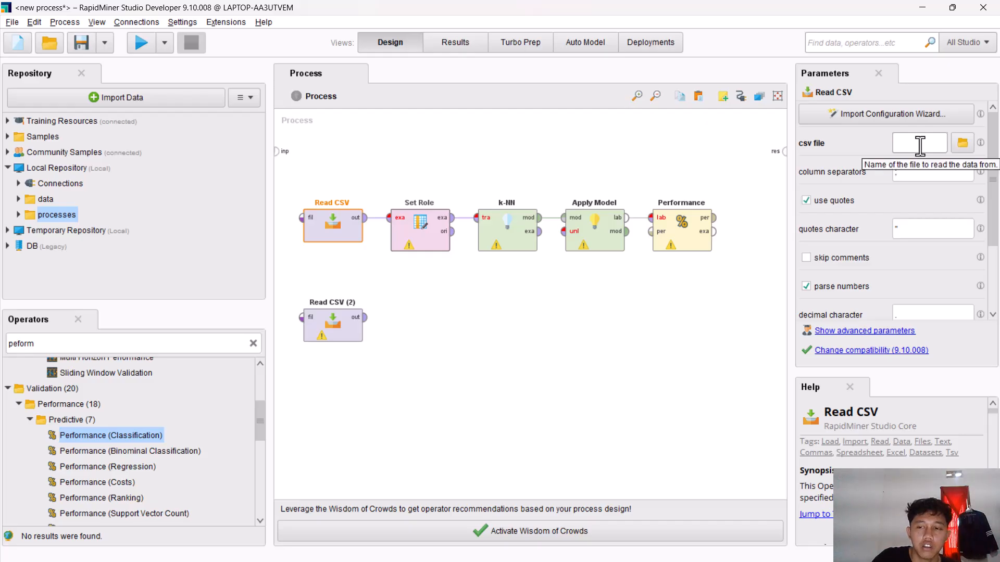
{"action": "left_click", "coordinate": [902, 121]}
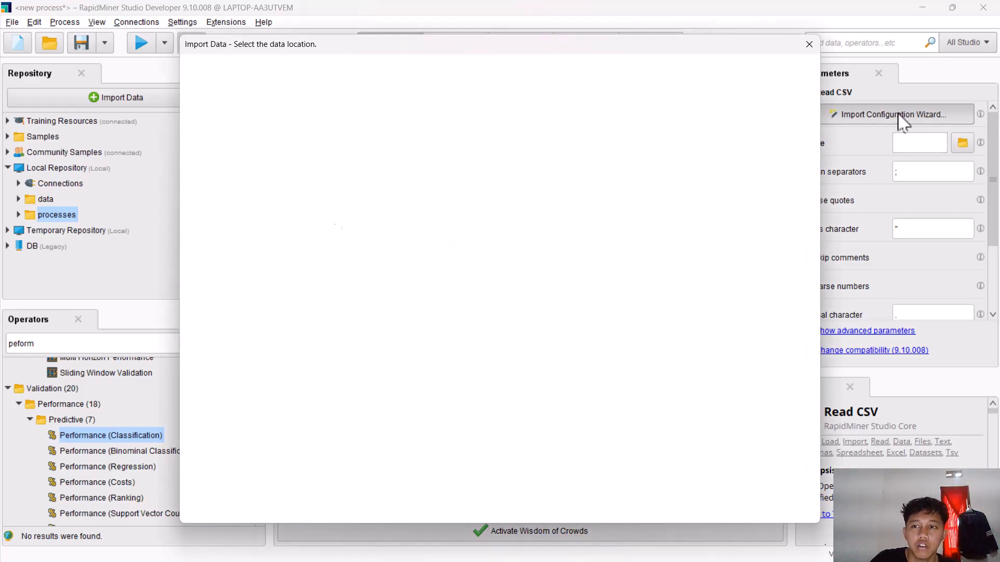
{"action": "double_click", "coordinate": [300, 231]}
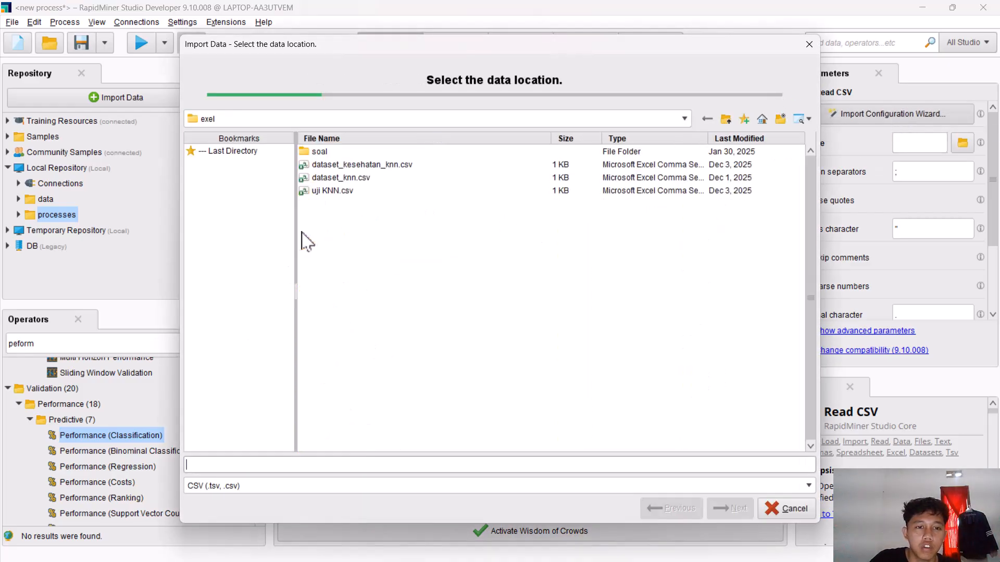
{"action": "left_click", "coordinate": [322, 178]}
{"action": "left_click", "coordinate": [319, 165]}
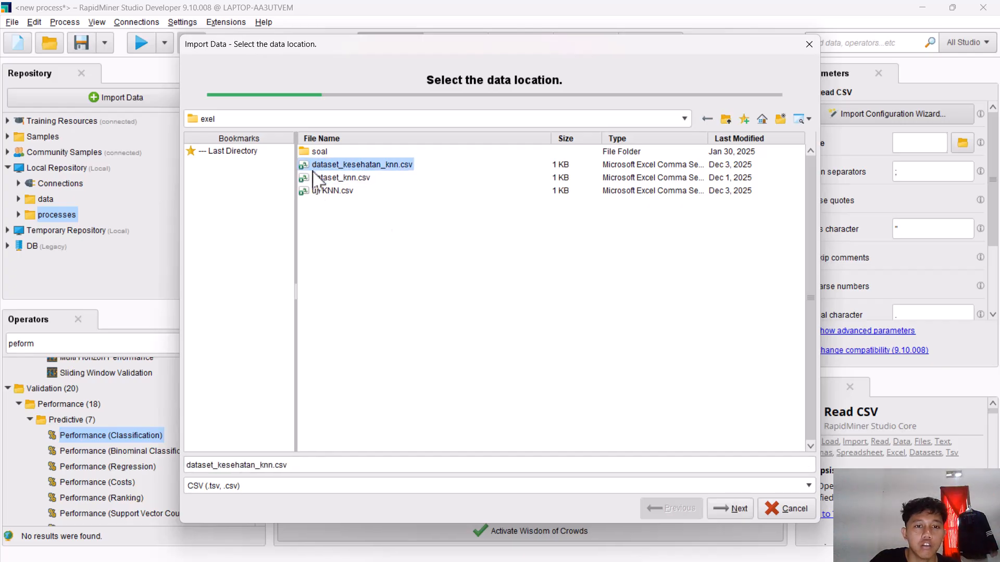
{"action": "left_click", "coordinate": [732, 508]}
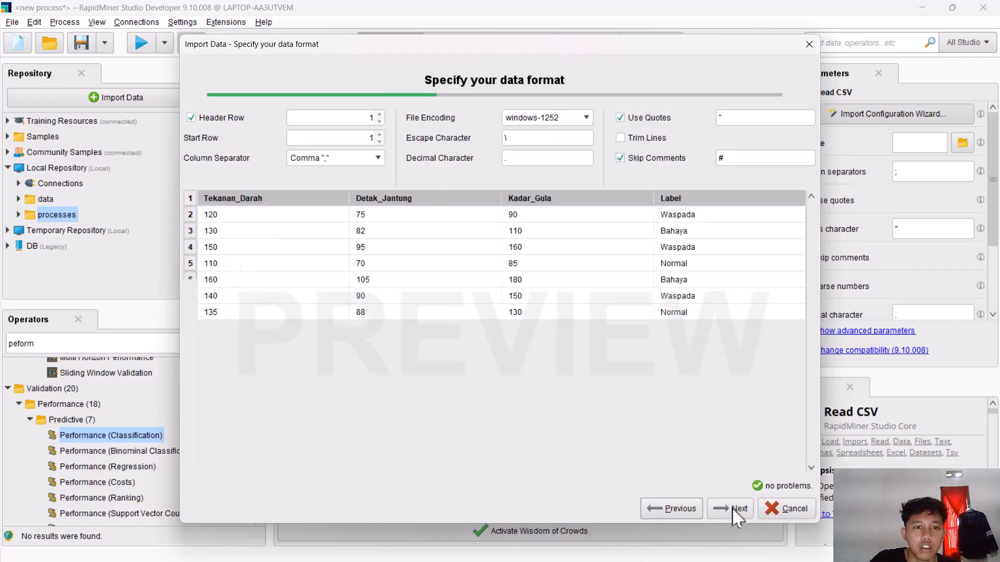
{"action": "left_click", "coordinate": [732, 508]}
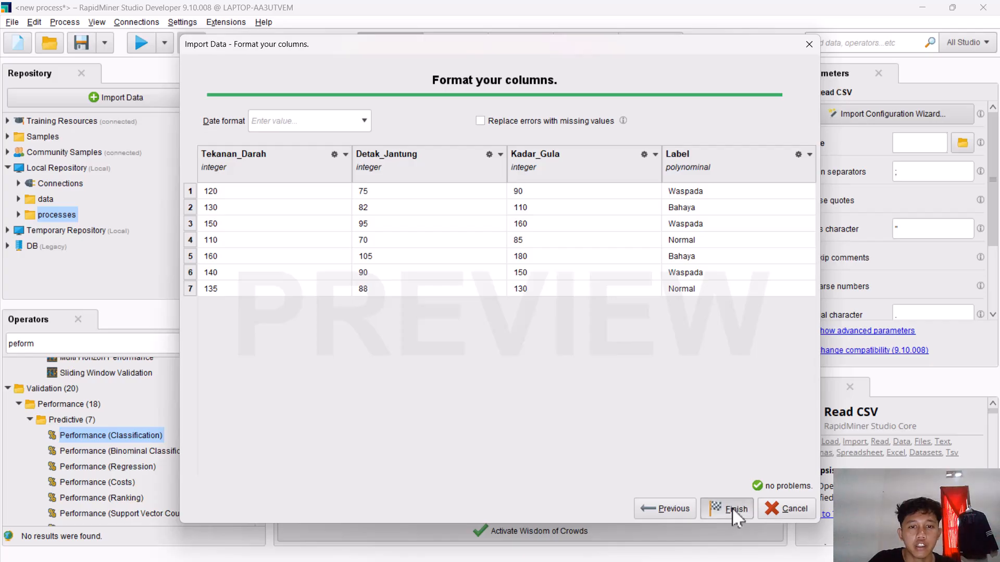
{"action": "left_click", "coordinate": [732, 507]}
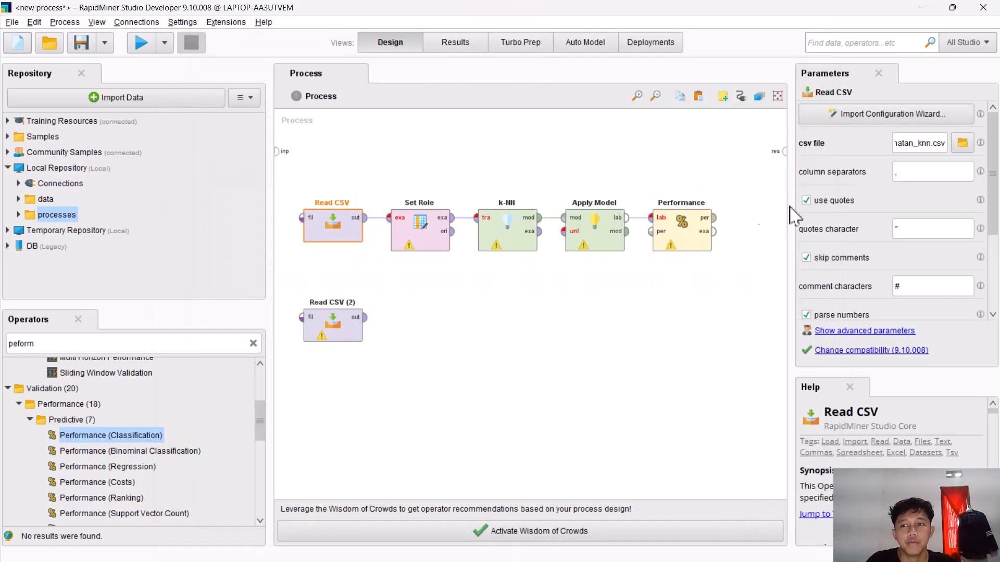
Change the Set Role operator's attribute name to the Label column of the imported dataset
{"action": "left_click", "coordinate": [423, 255]}
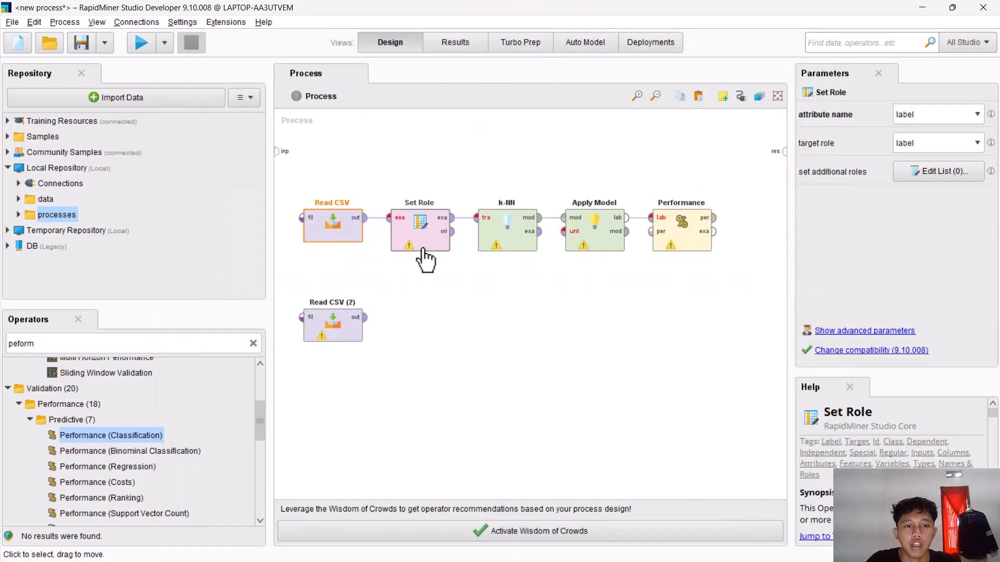
{"action": "left_click", "coordinate": [973, 117]}
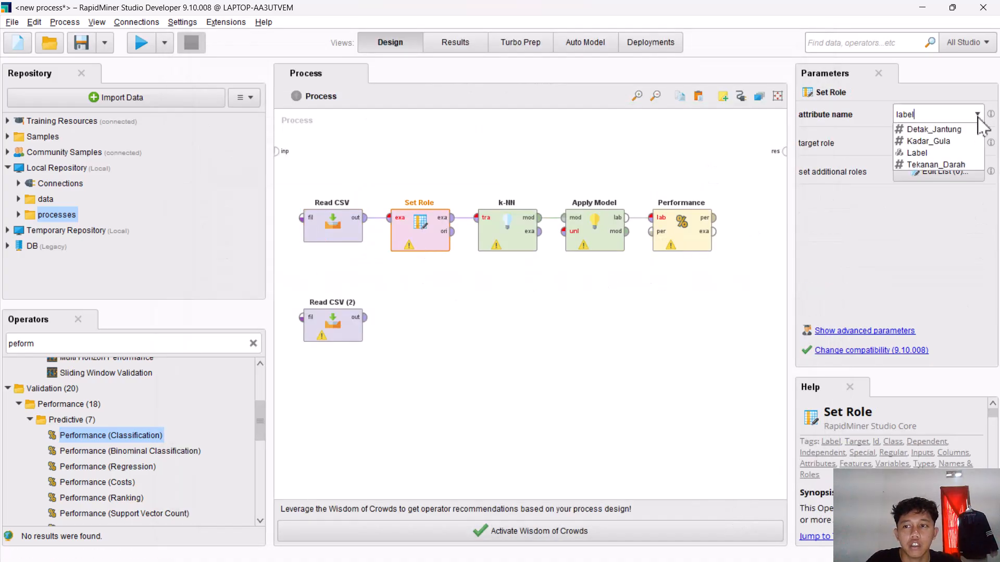
{"action": "left_click", "coordinate": [922, 153]}
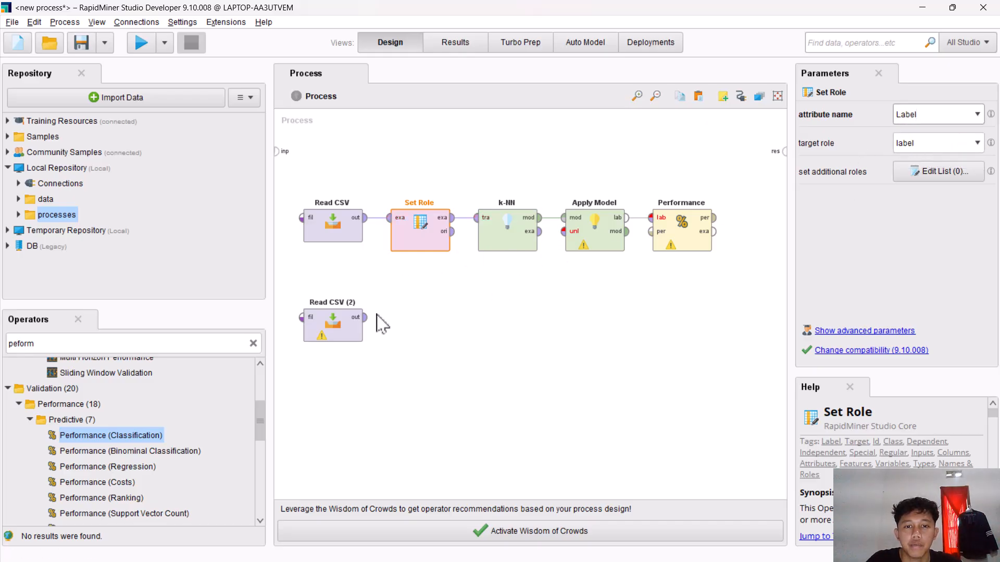
Choose uji KNN.csv from the exel folder as the csv file of Read CSV (2)
{"action": "left_click", "coordinate": [344, 339]}
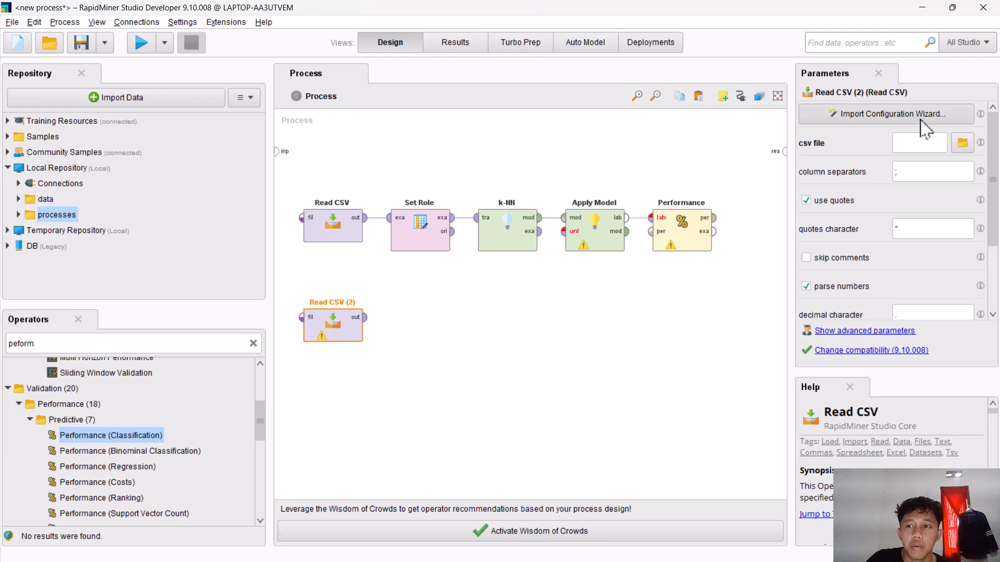
{"action": "left_click", "coordinate": [962, 143]}
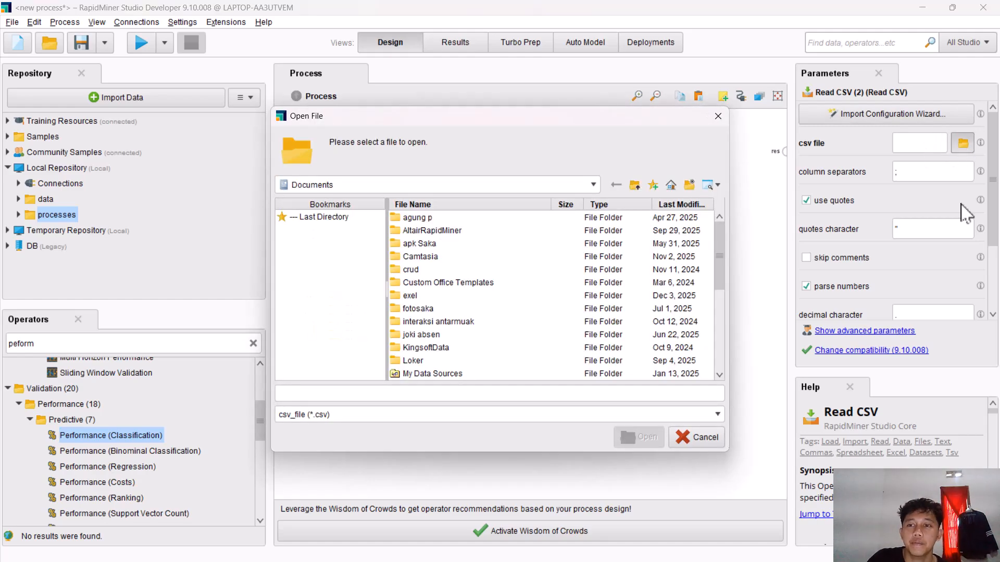
{"action": "double_click", "coordinate": [410, 296]}
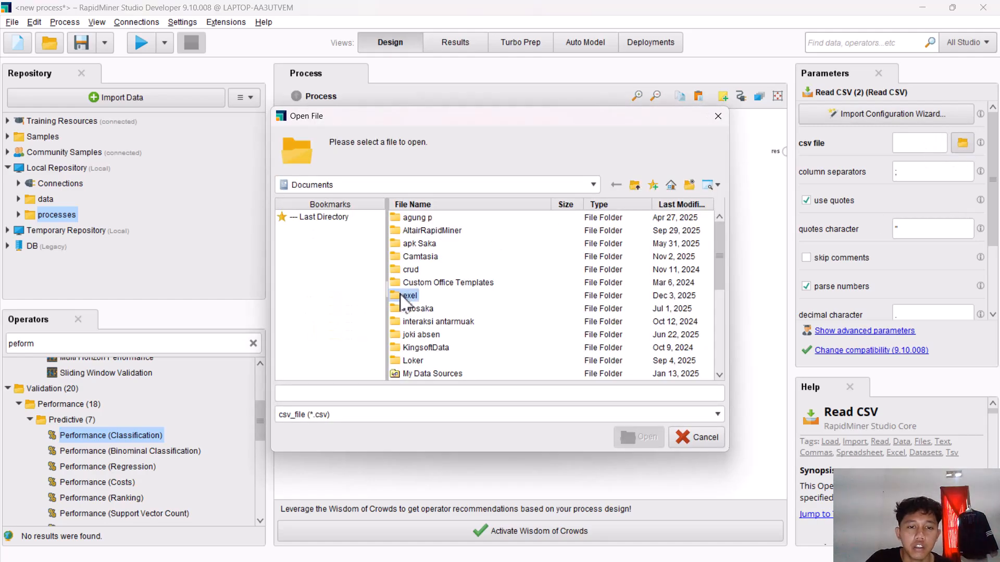
{"action": "left_click", "coordinate": [412, 232]}
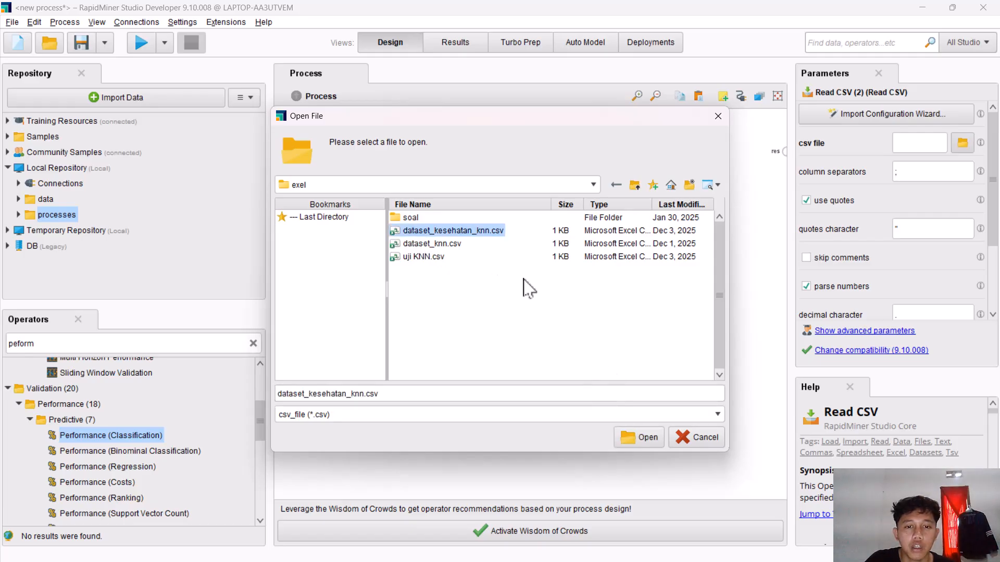
{"action": "left_click", "coordinate": [404, 257]}
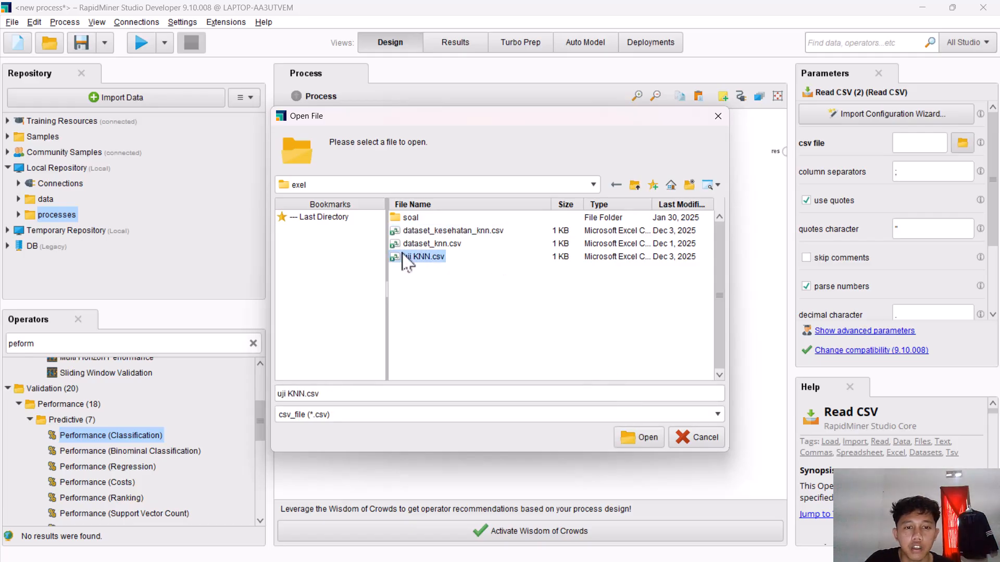
{"action": "left_click", "coordinate": [648, 437]}
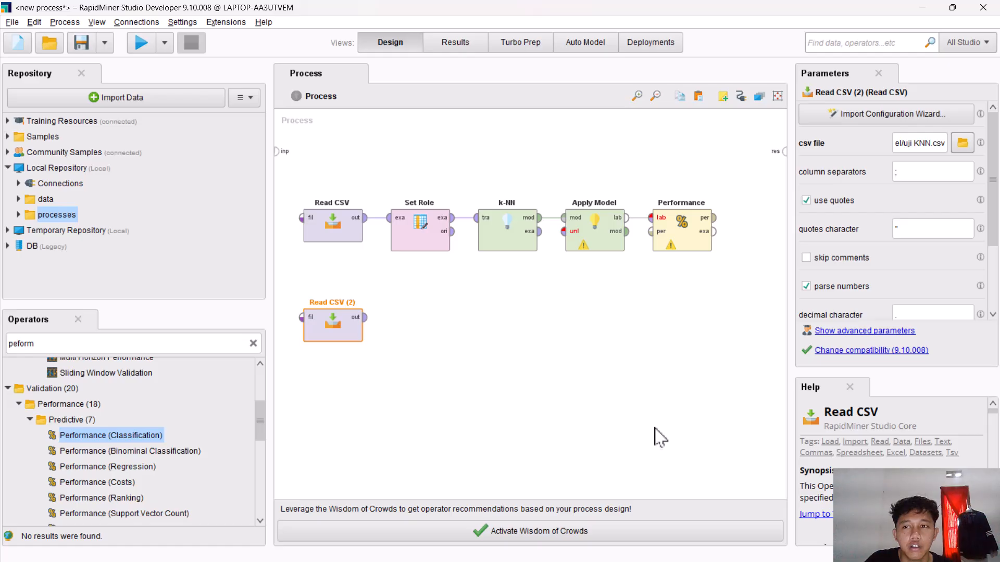
Add a second Set Role operator beside Read CSV (2) and connect the Read CSV (2) output to its example set input
{"action": "double_click", "coordinate": [67, 344]}
{"action": "type", "text": "set"}
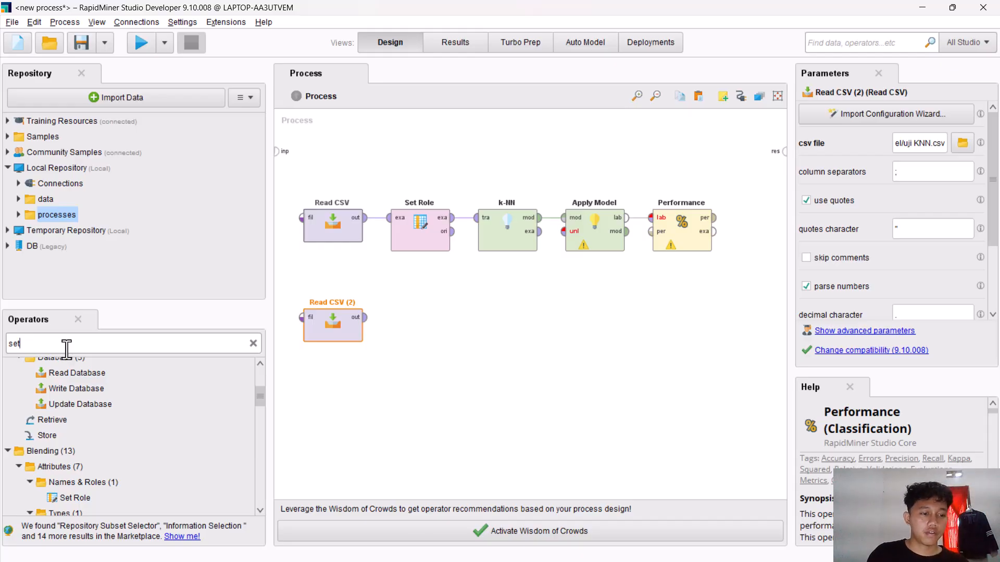
{"action": "left_click_drag", "start_coordinate": [73, 499], "coordinate": [453, 316]}
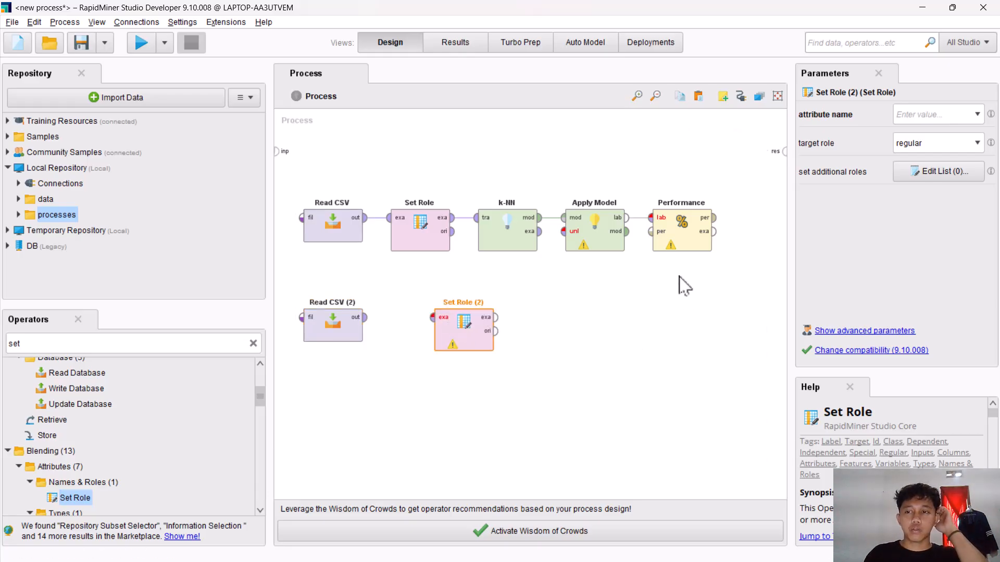
{"action": "left_click", "coordinate": [364, 317]}
{"action": "left_click", "coordinate": [439, 318]}
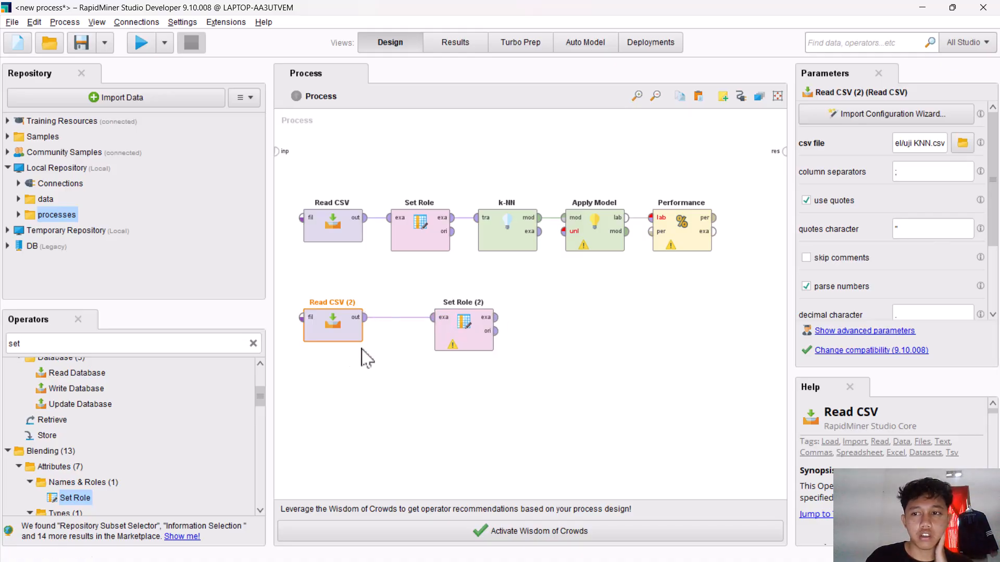
Load exel/uji KNN.csv into Read CSV (2) through the Import Configuration Wizard, accepting the suggested format and column types
{"action": "left_click", "coordinate": [477, 348]}
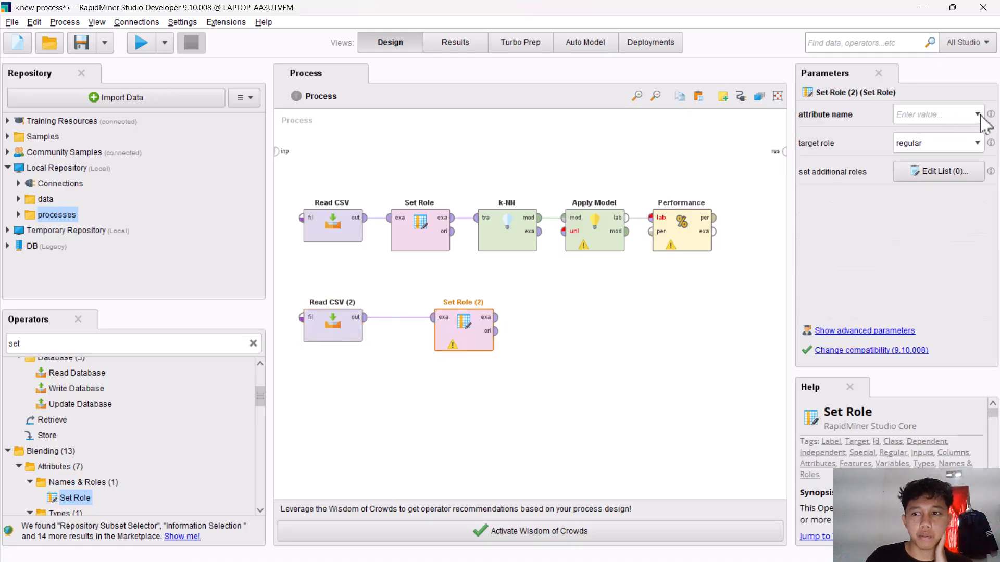
{"action": "left_click", "coordinate": [363, 328]}
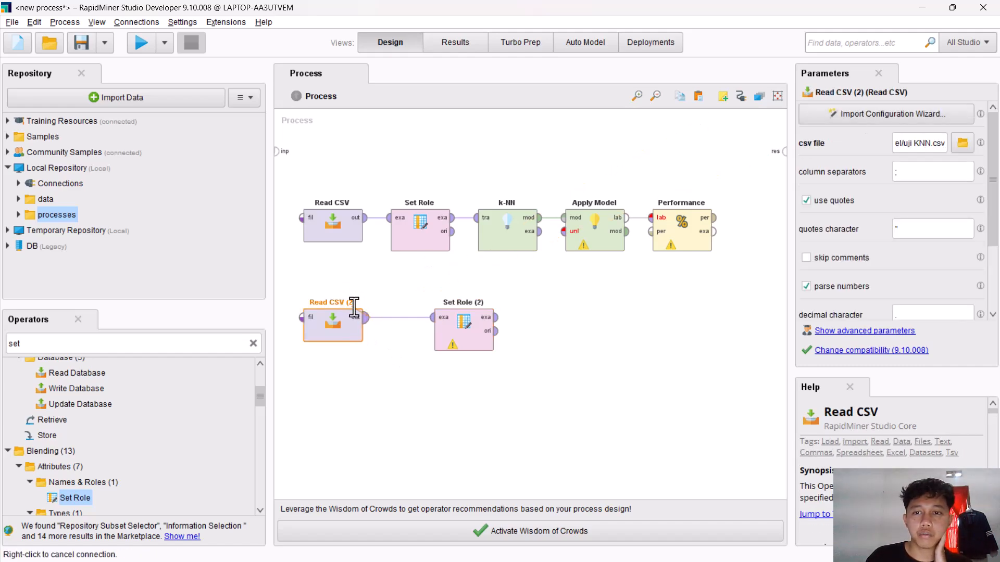
{"action": "left_click", "coordinate": [942, 116]}
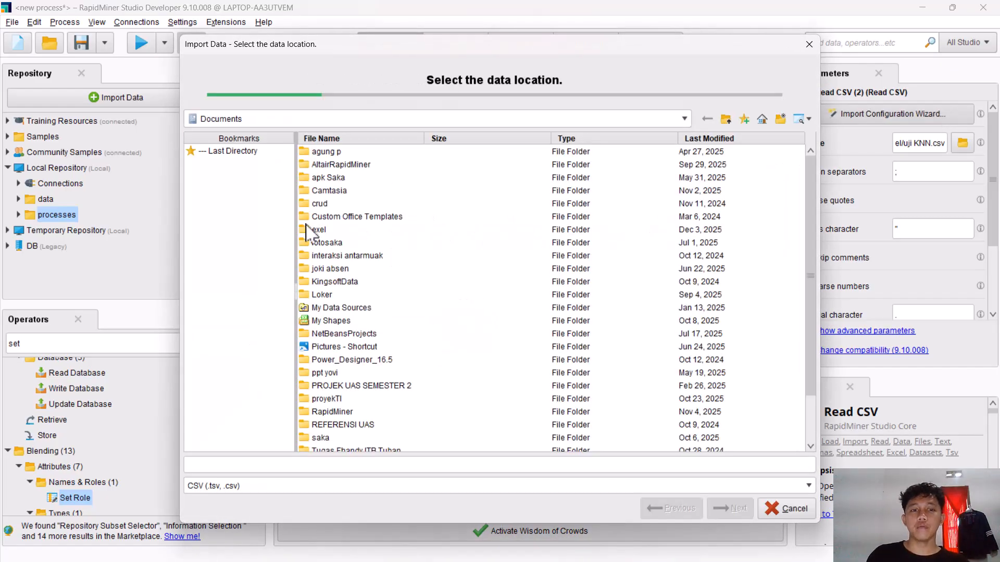
{"action": "double_click", "coordinate": [308, 230]}
{"action": "left_click", "coordinate": [316, 191]}
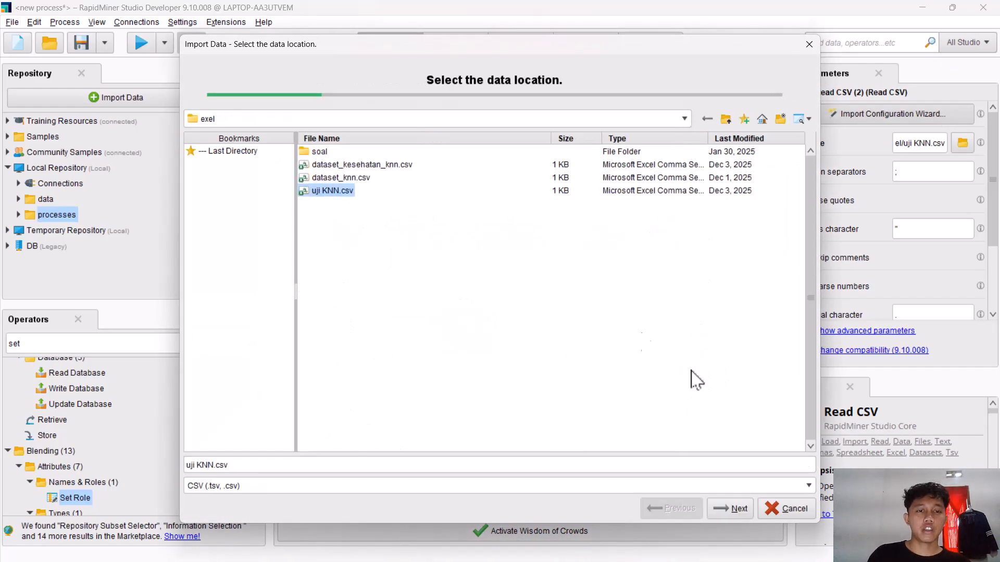
{"action": "left_click", "coordinate": [725, 507]}
{"action": "left_click", "coordinate": [726, 506]}
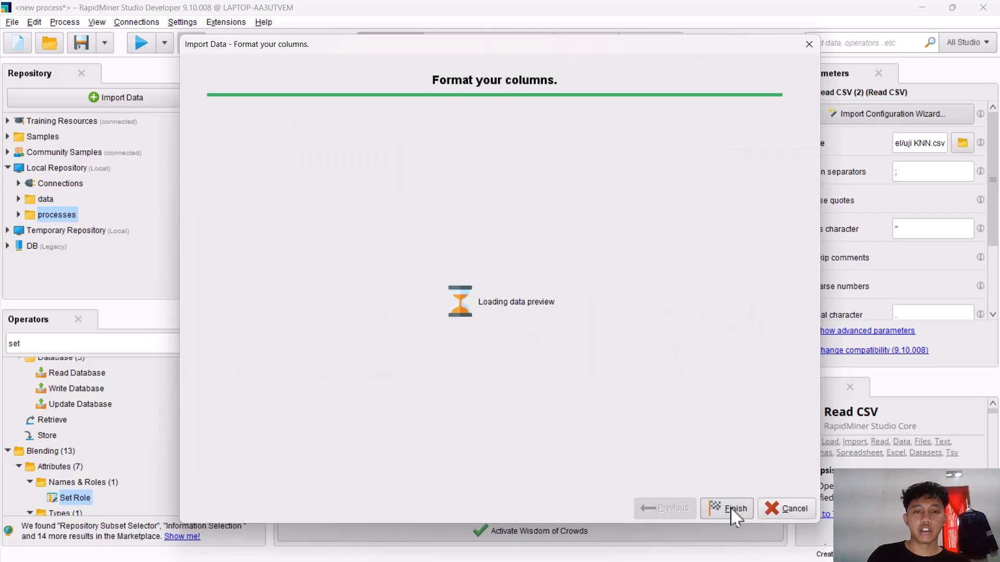
{"action": "left_click", "coordinate": [730, 507]}
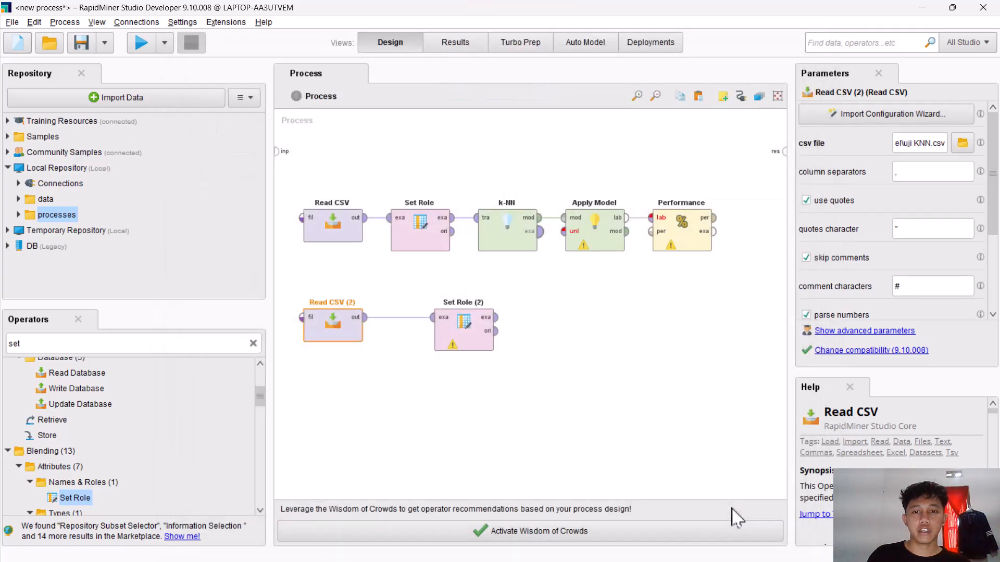
Set the Set Role (2) operator's attribute name to Label and its target role to label
{"action": "left_click", "coordinate": [462, 330]}
{"action": "left_click", "coordinate": [977, 114]}
{"action": "left_click", "coordinate": [932, 153]}
{"action": "left_click", "coordinate": [938, 143]}
{"action": "left_click", "coordinate": [976, 145]}
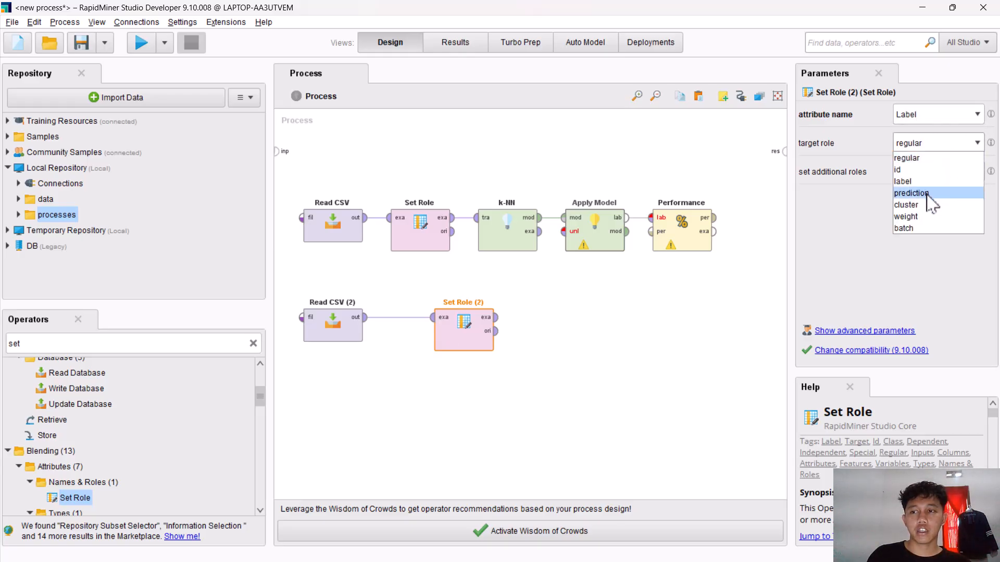
{"action": "left_click", "coordinate": [911, 182]}
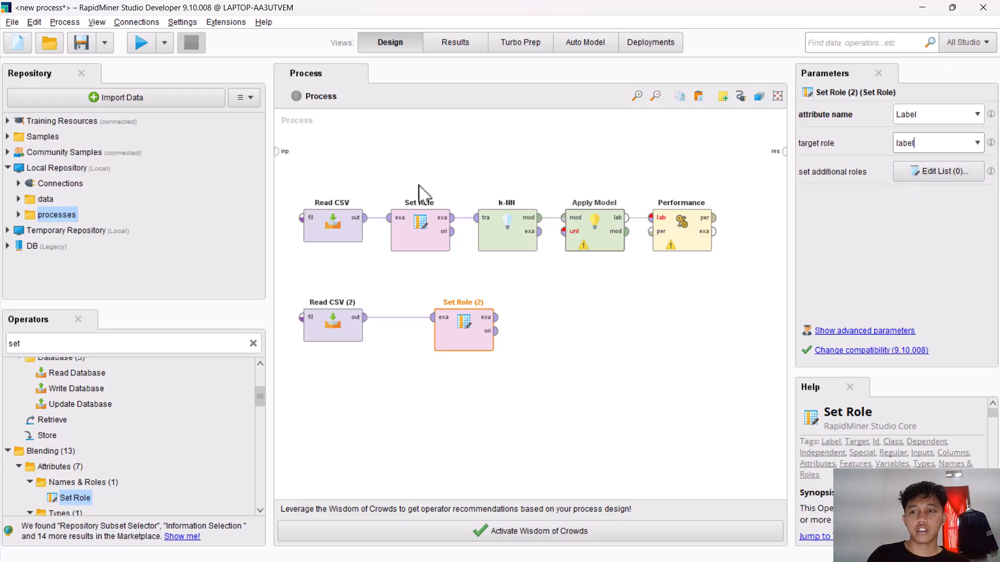
Connect the Set Role (2) example output to Apply Model's unlabelled input and both Performance outputs to the process result ports
{"action": "left_click", "coordinate": [496, 317]}
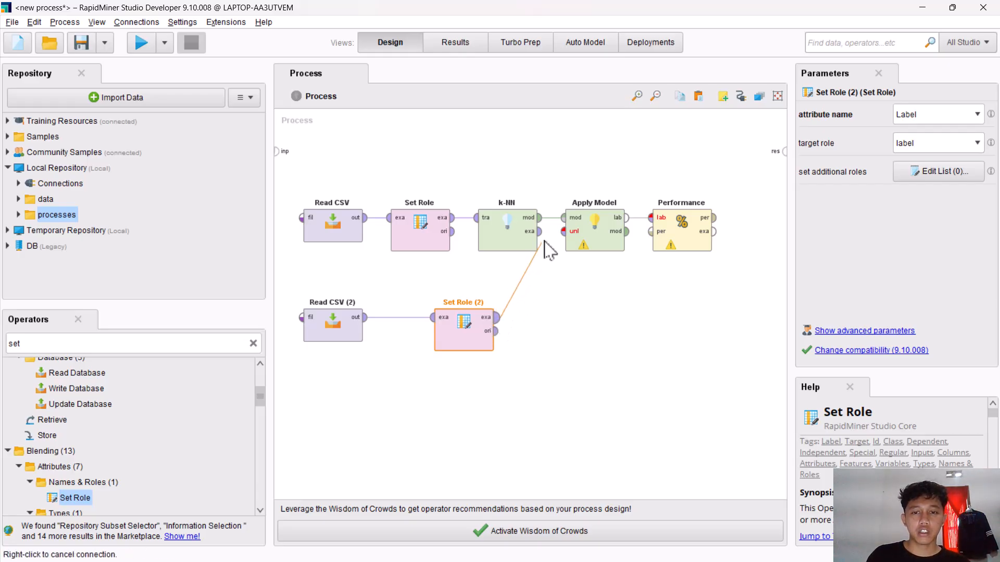
{"action": "left_click", "coordinate": [564, 232]}
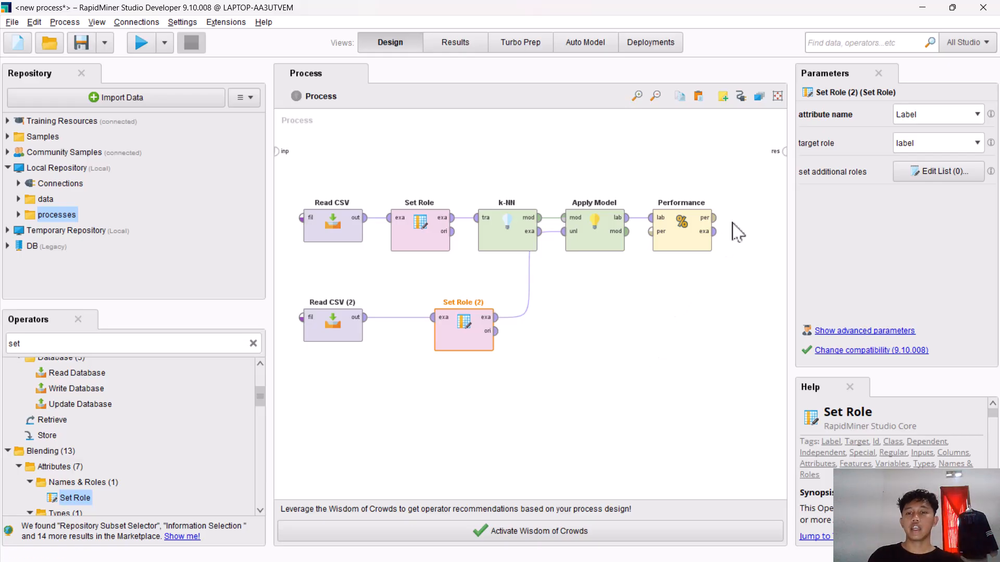
{"action": "left_click_drag", "start_coordinate": [714, 218], "coordinate": [784, 149]}
{"action": "left_click_drag", "start_coordinate": [716, 232], "coordinate": [781, 165]}
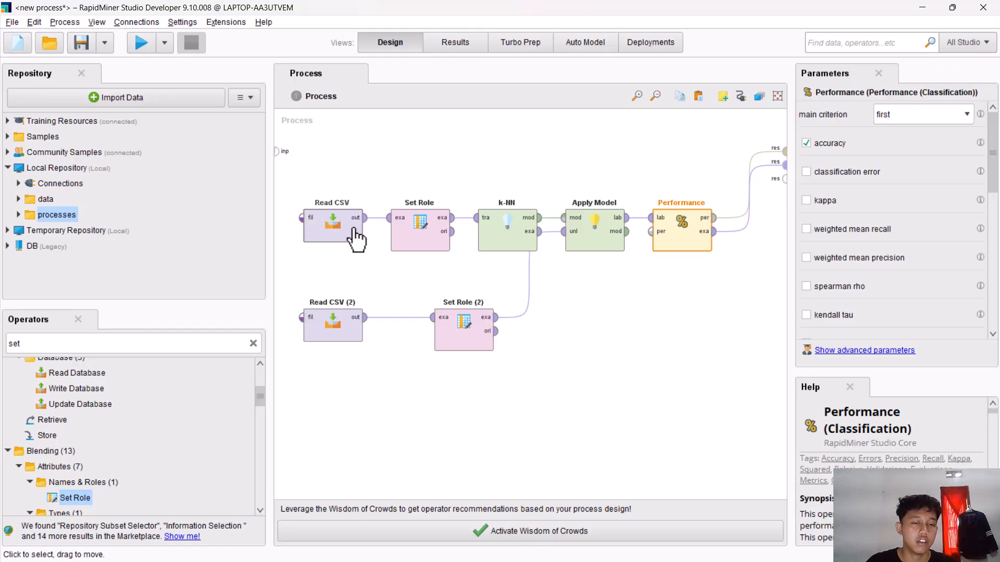
Run the process and widen the prediction and confidence columns of the Apply Model example set
{"action": "left_click", "coordinate": [377, 180]}
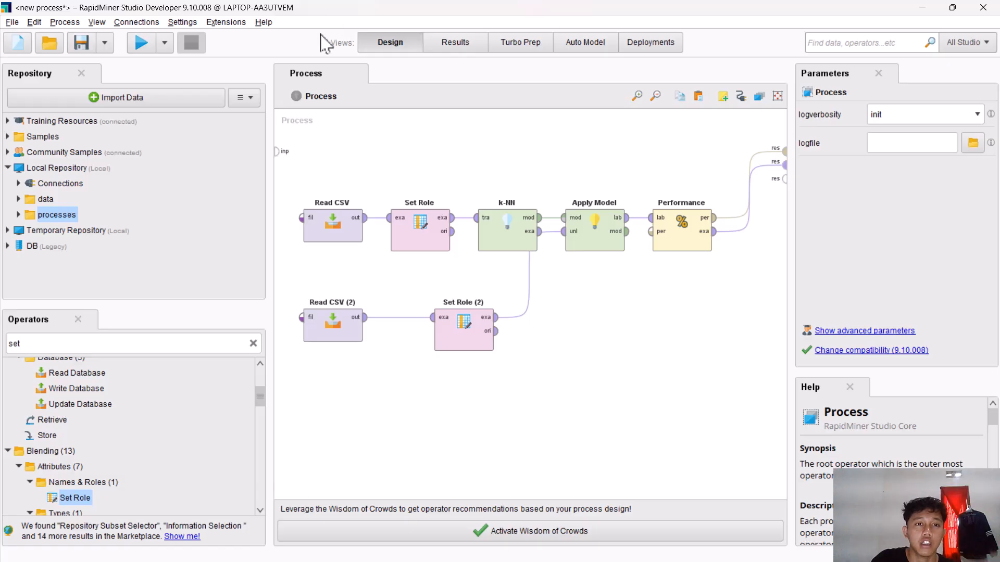
{"action": "left_click", "coordinate": [146, 47]}
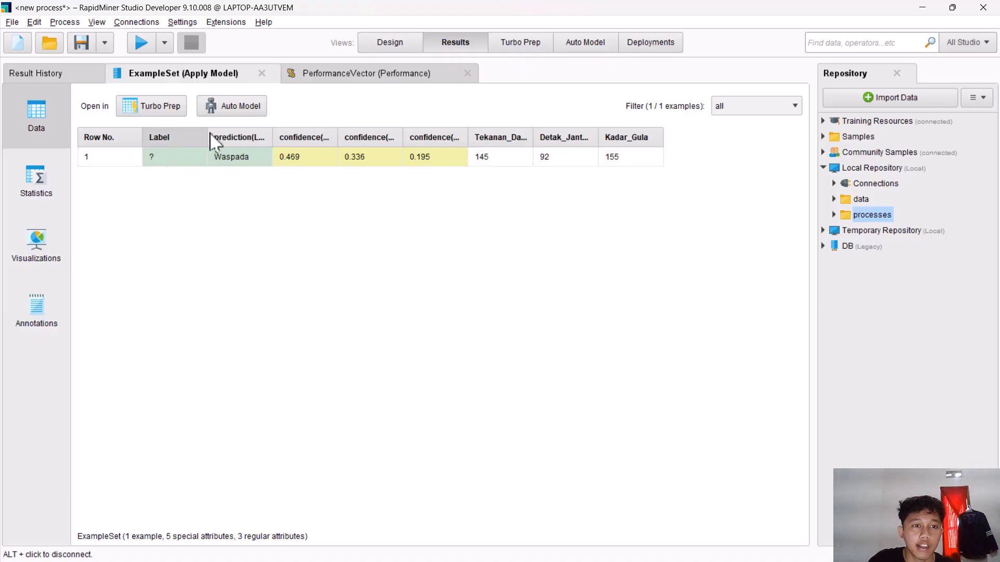
{"action": "left_click_drag", "start_coordinate": [271, 137], "coordinate": [317, 138]}
{"action": "left_click", "coordinate": [278, 139]}
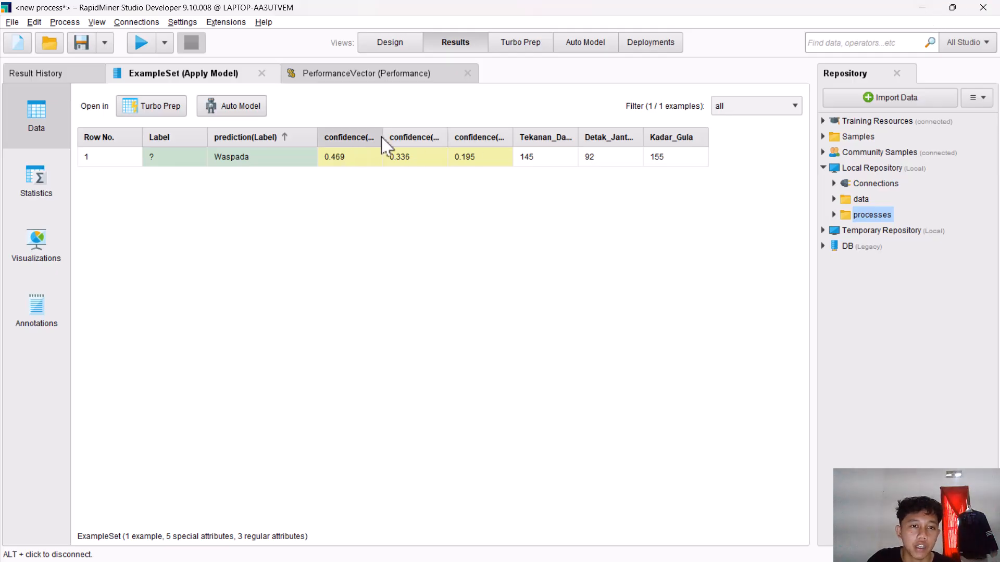
{"action": "left_click_drag", "start_coordinate": [383, 135], "coordinate": [431, 136]}
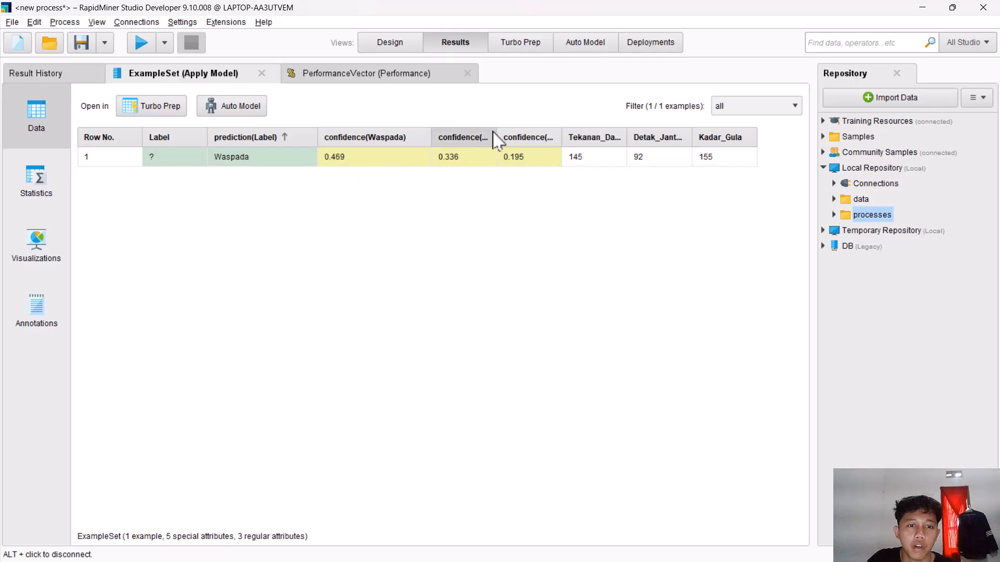
{"action": "left_click_drag", "start_coordinate": [496, 137], "coordinate": [522, 138]}
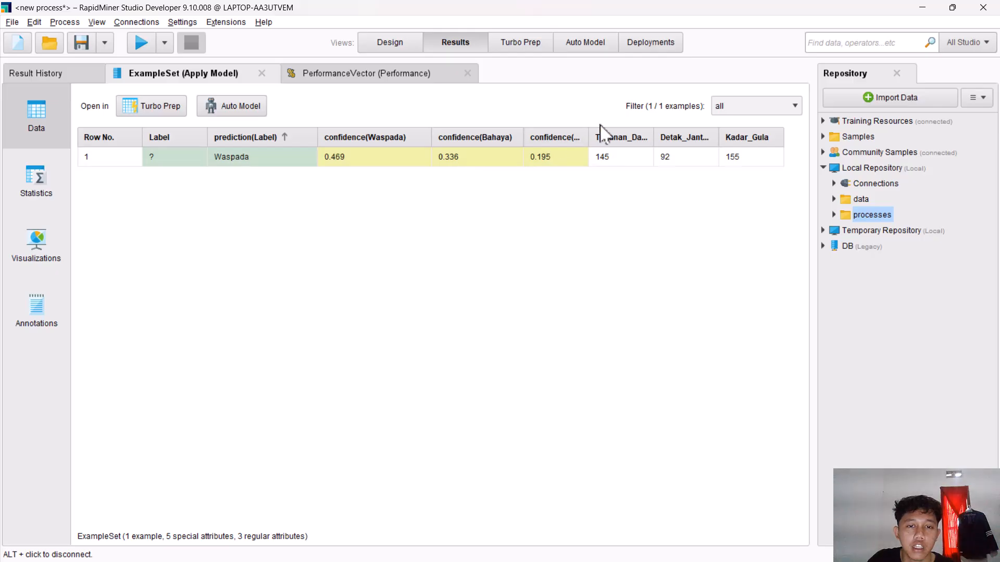
{"action": "mouse_move", "coordinate": [589, 137]}
{"action": "left_mouse_down"}
{"action": "mouse_move", "coordinate": [617, 137]}
{"action": "mouse_move", "coordinate": [601, 151]}
{"action": "left_mouse_up"}
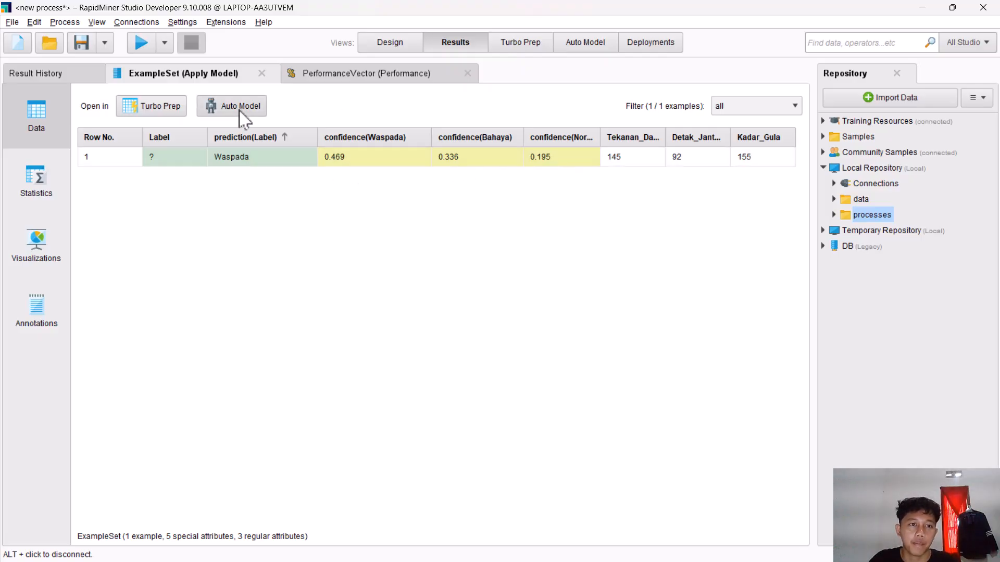
Review the PerformanceVector accuracy table and return to the Apply Model example set
{"action": "left_click", "coordinate": [369, 77]}
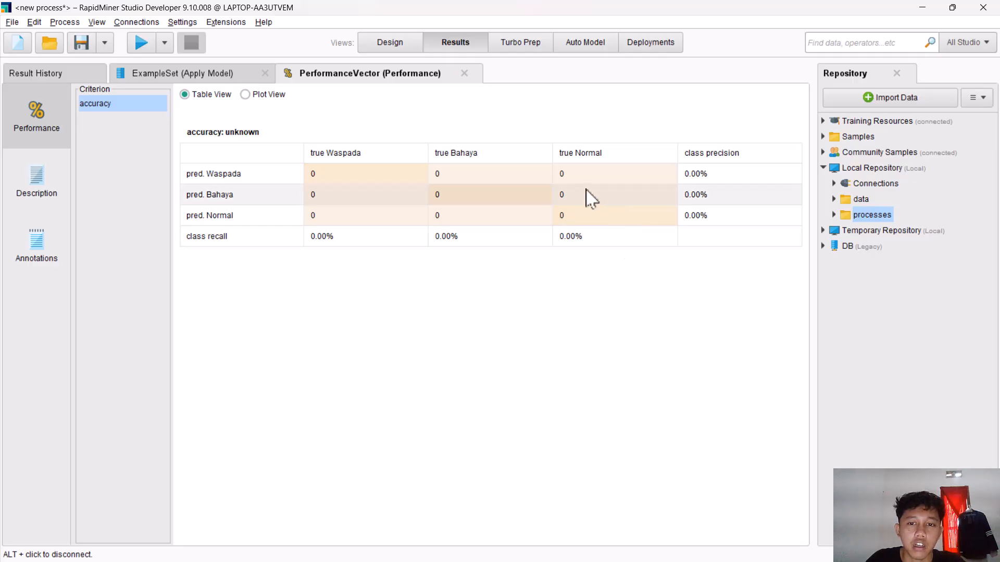
{"action": "left_click", "coordinate": [167, 77]}
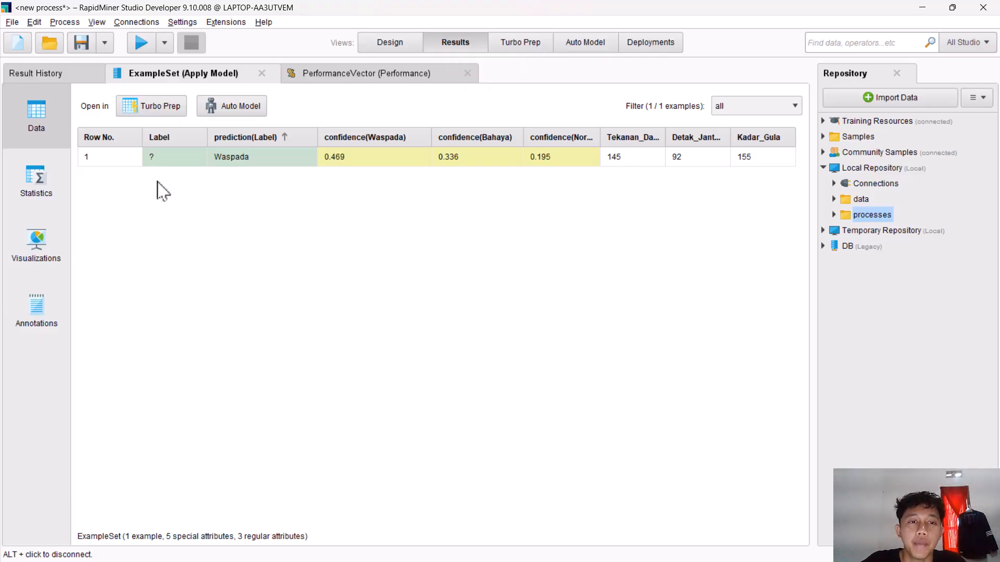
Switch to Excel and inspect the formula behind the predicted label in cell D12 of dataset_kesehatan_knn.xlsx
{"action": "key", "text": "alt+Tab"}
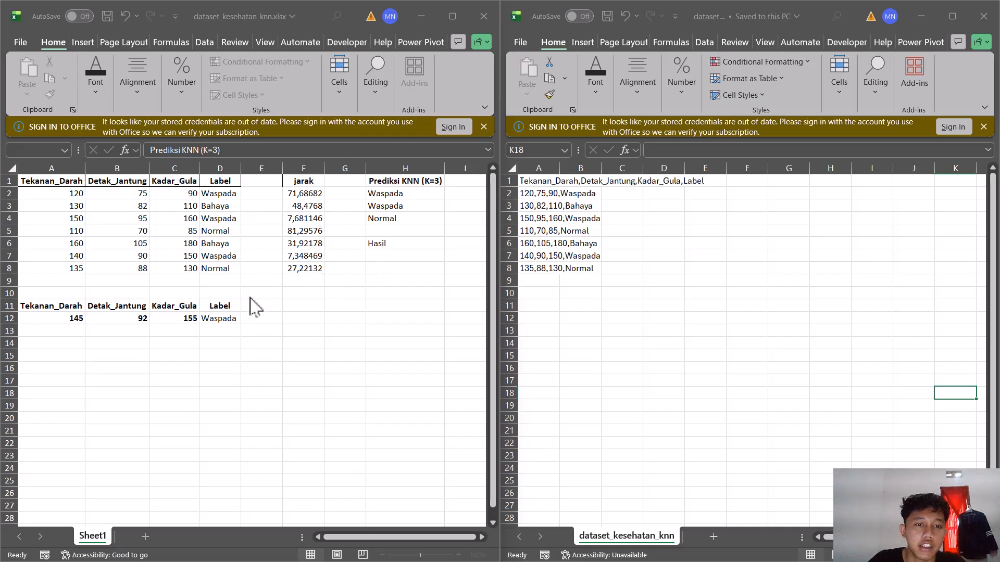
{"action": "left_click", "coordinate": [215, 318]}
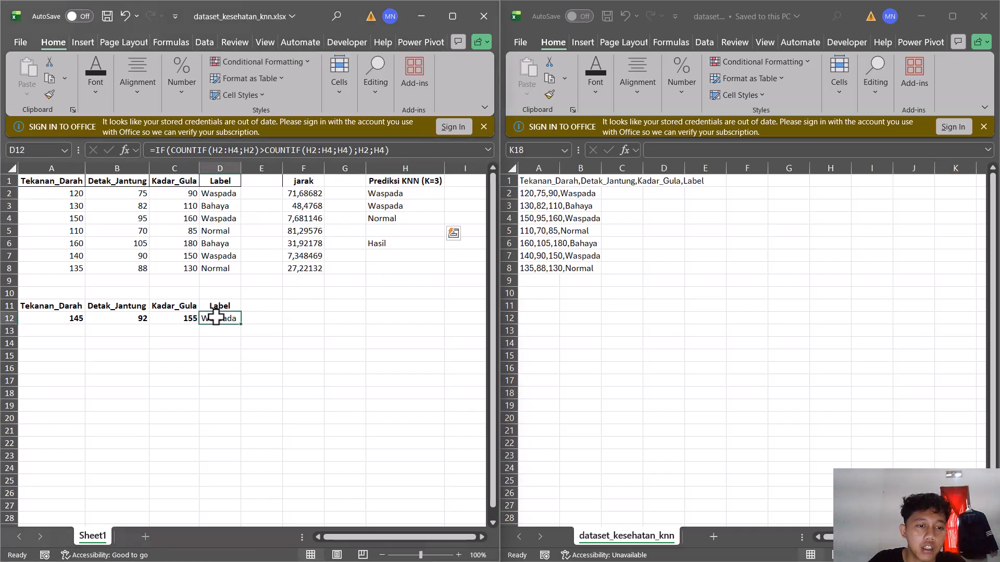
{"action": "double_click", "coordinate": [215, 317]}
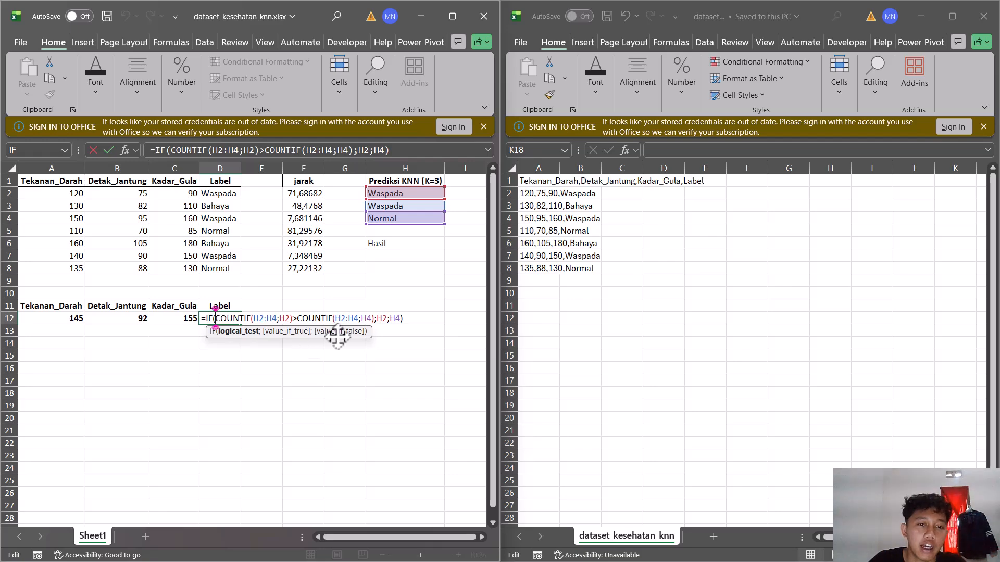
{"action": "key", "text": "Return"}
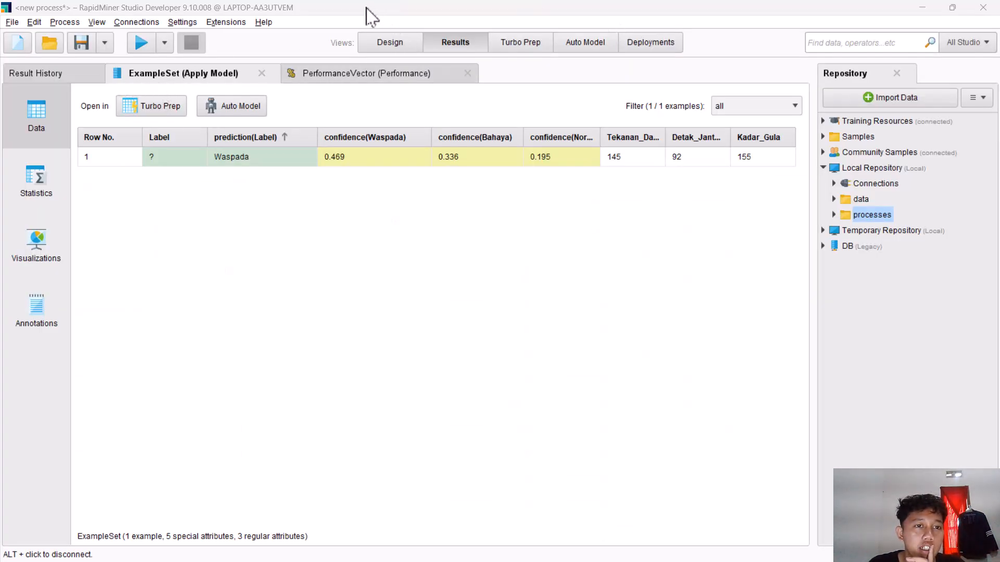
Return to the process design and set the Read CSV (2) source file to dataset_kesehatan_knn.csv
{"action": "left_click", "coordinate": [399, 47]}
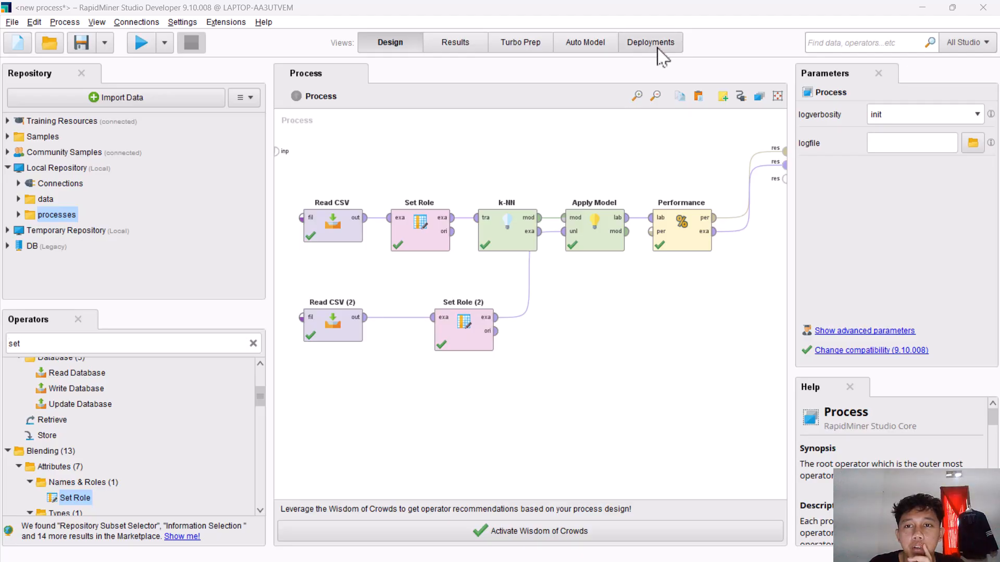
{"action": "left_click", "coordinate": [331, 334]}
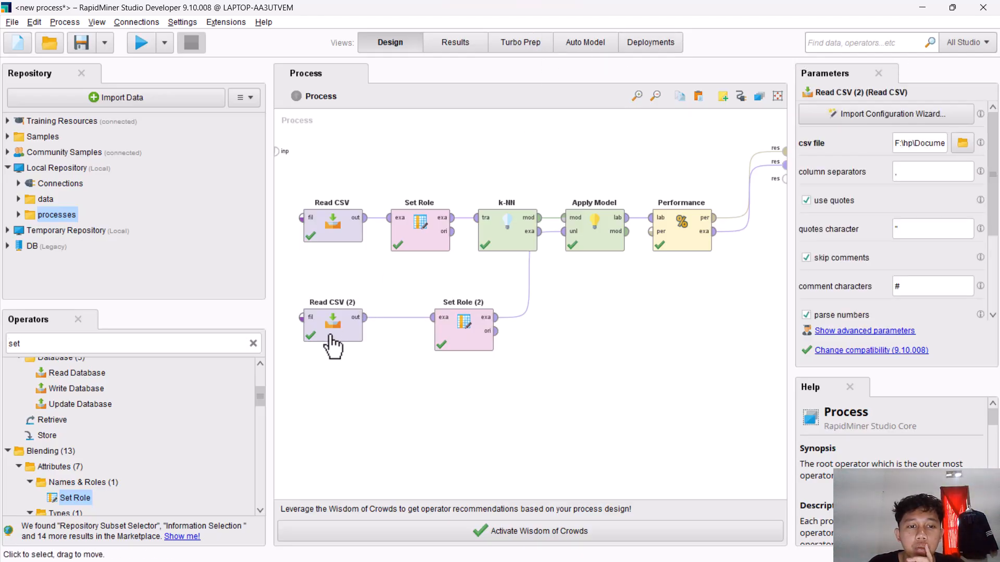
{"action": "left_click", "coordinate": [962, 142]}
{"action": "left_click", "coordinate": [410, 231]}
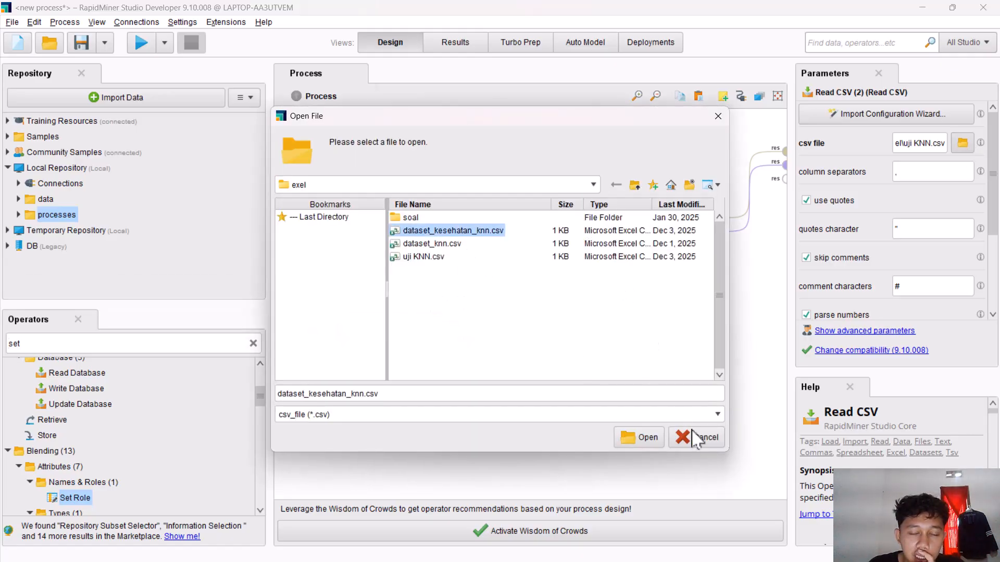
{"action": "left_click", "coordinate": [644, 440]}
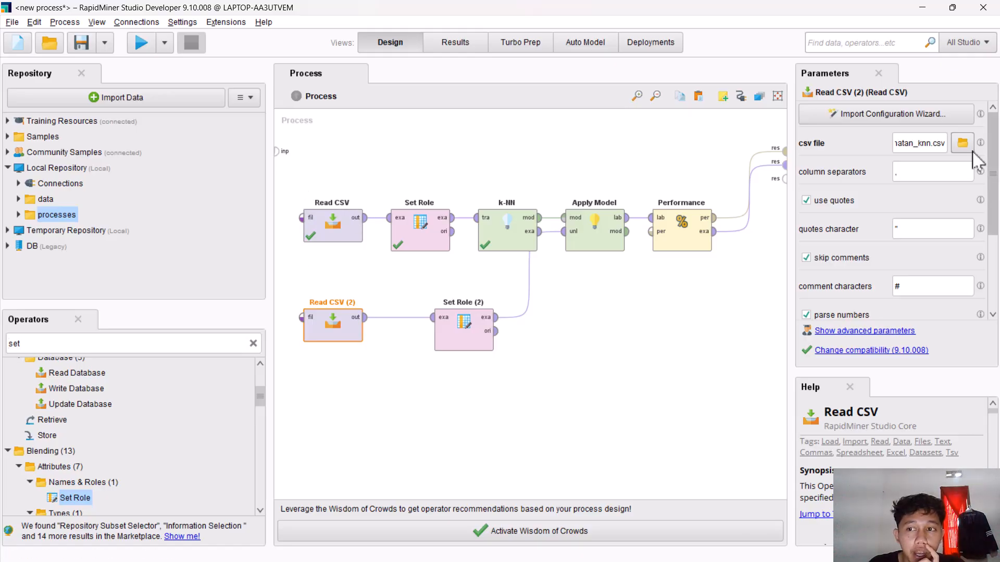
Set the Set Role (2) operator's attribute name to Label and its target role to label
{"action": "left_click", "coordinate": [451, 345]}
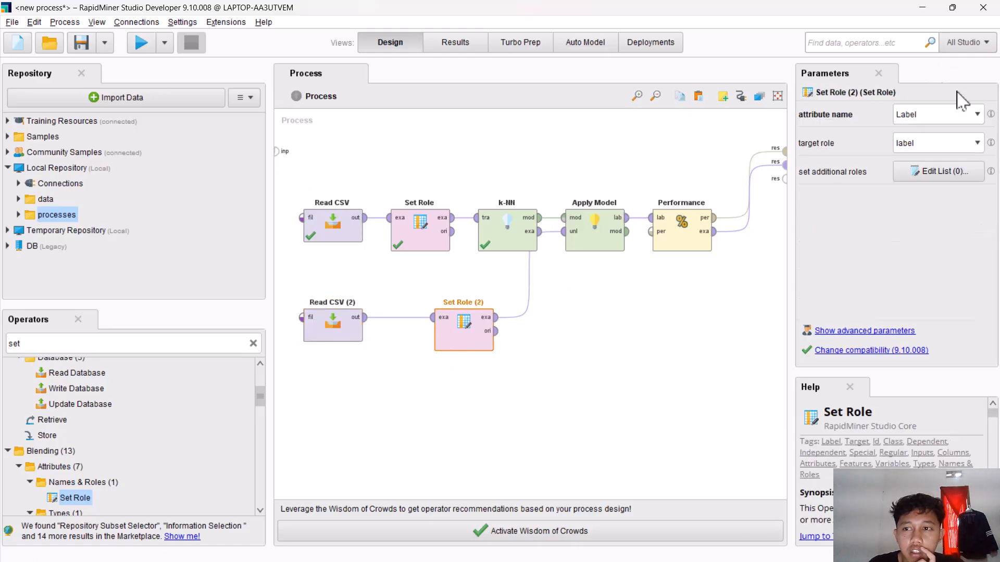
{"action": "left_click", "coordinate": [977, 115]}
{"action": "left_click", "coordinate": [974, 151]}
{"action": "left_click", "coordinate": [976, 143]}
{"action": "left_click", "coordinate": [916, 180]}
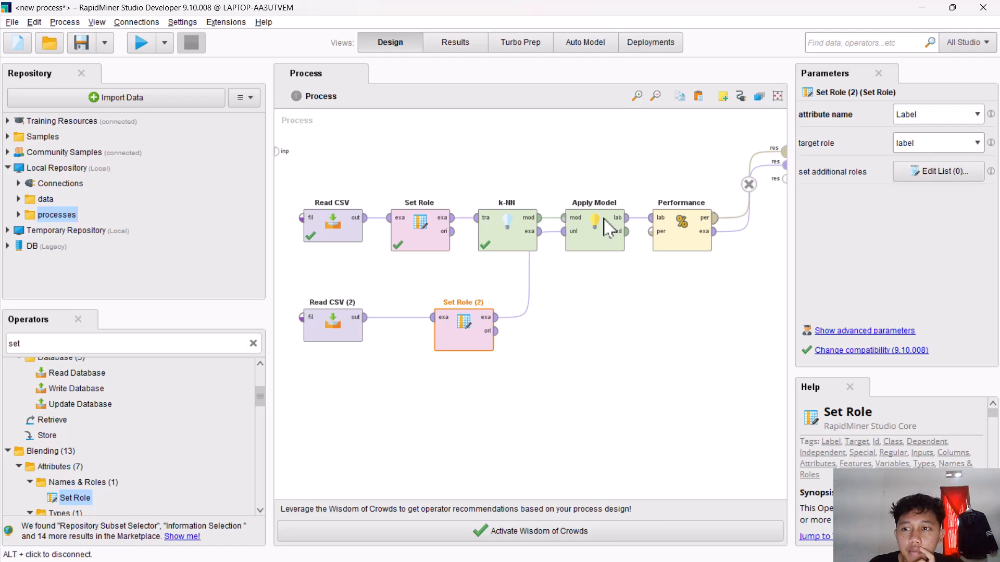
Run the process and check the PerformanceVector accuracy table against the Apply Model example set, widening its prediction column
{"action": "left_click", "coordinate": [149, 49]}
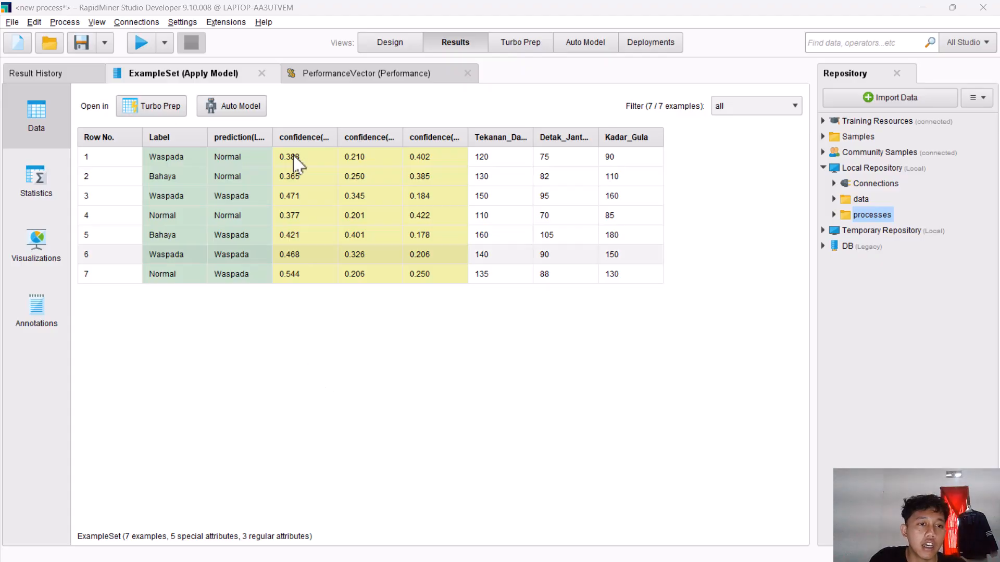
{"action": "left_click_drag", "start_coordinate": [272, 134], "coordinate": [291, 133]}
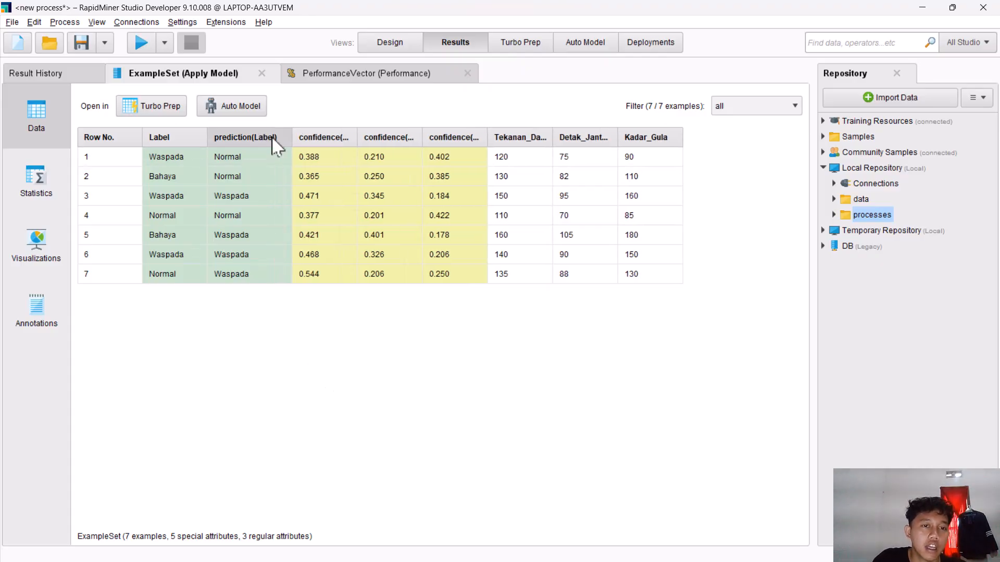
{"action": "left_click", "coordinate": [345, 83]}
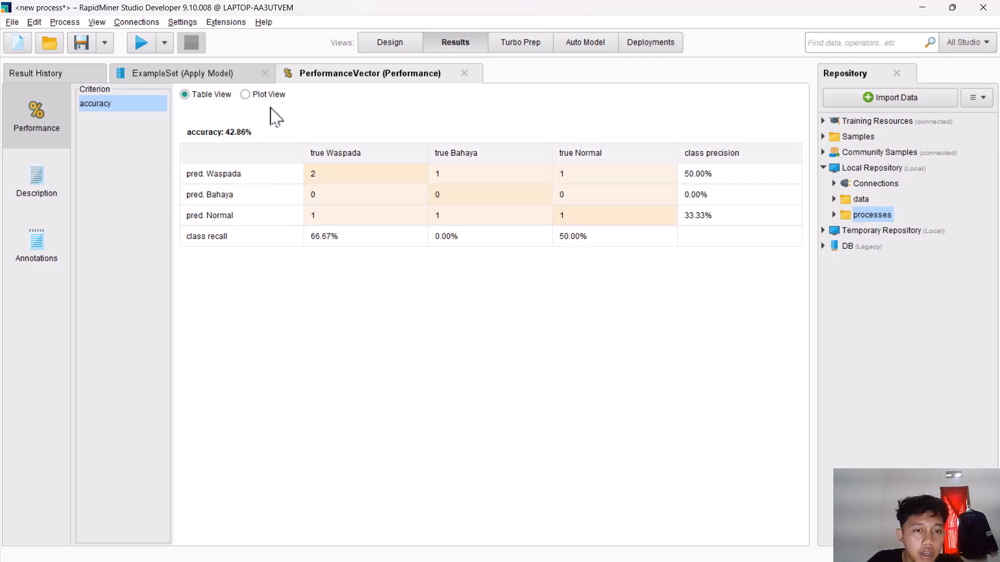
{"action": "left_click", "coordinate": [218, 76]}
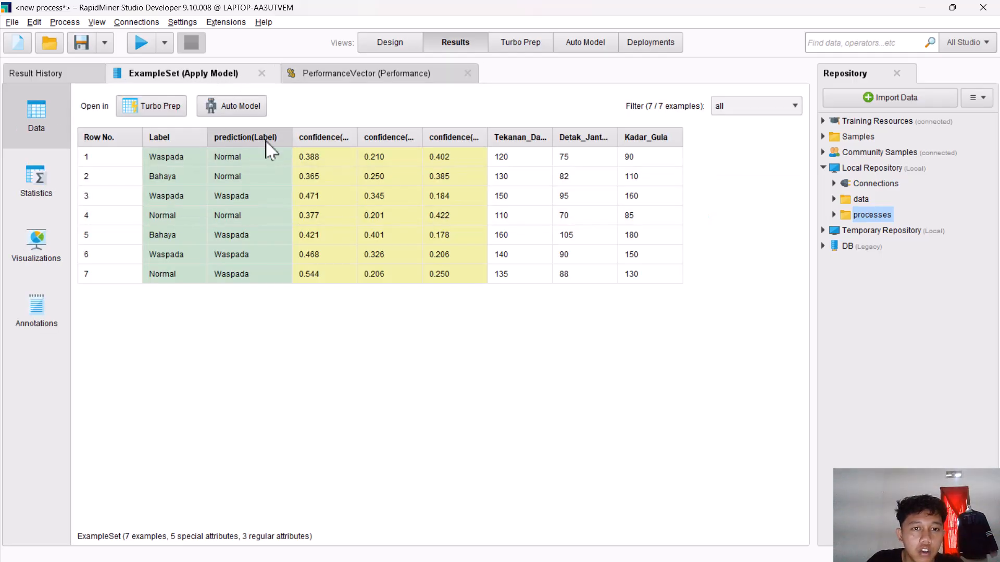
Widen the three confidence columns of the Apply Model example set and sort the rows by Label in descending order
{"action": "left_click_drag", "start_coordinate": [358, 136], "coordinate": [399, 137]}
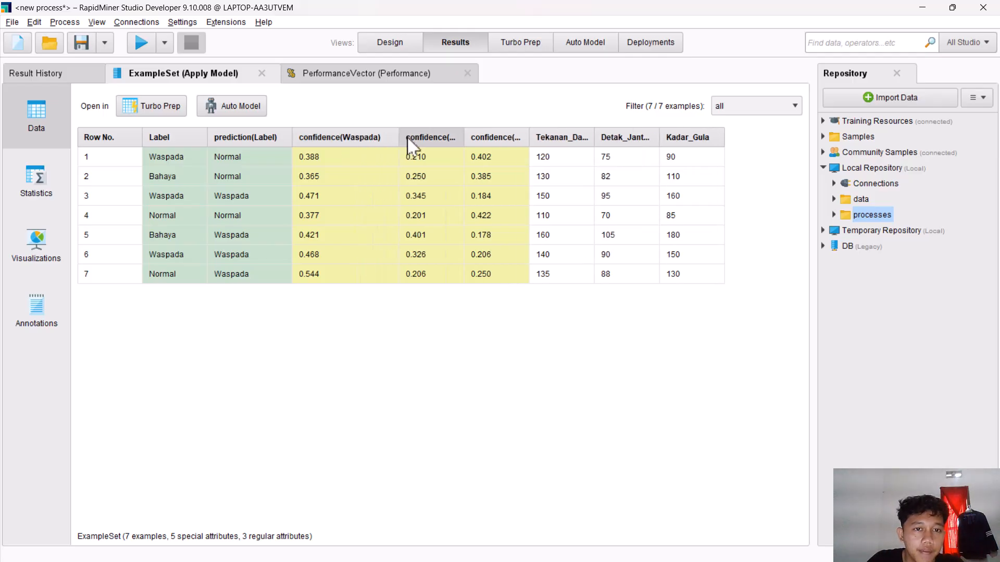
{"action": "left_click_drag", "start_coordinate": [464, 146], "coordinate": [498, 138]}
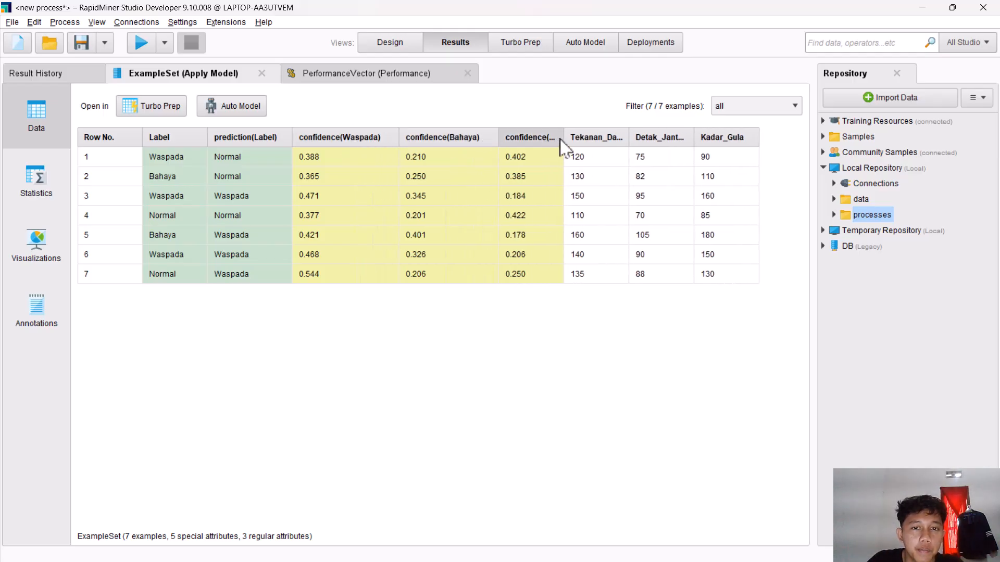
{"action": "left_click_drag", "start_coordinate": [562, 138], "coordinate": [590, 141]}
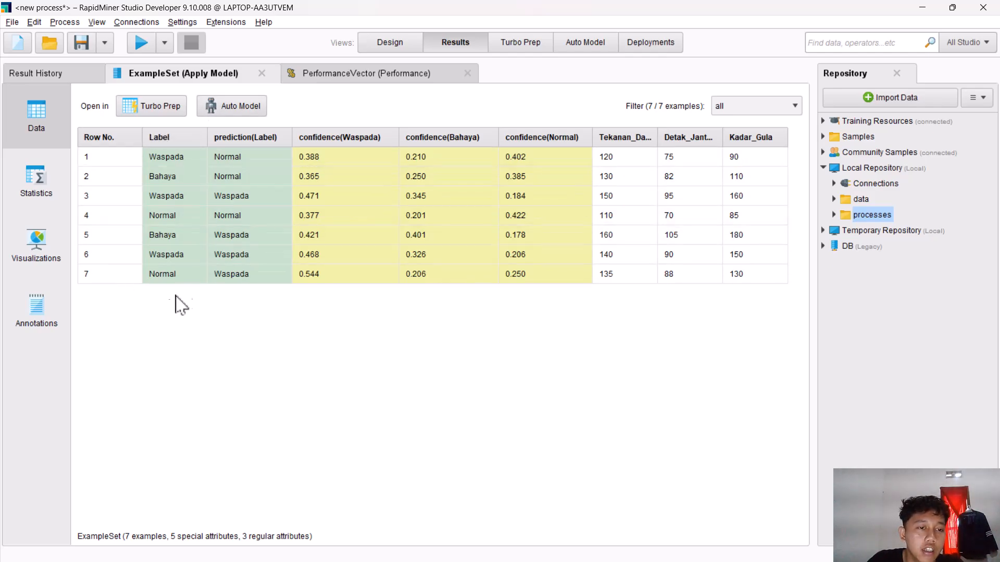
{"action": "left_click", "coordinate": [185, 140]}
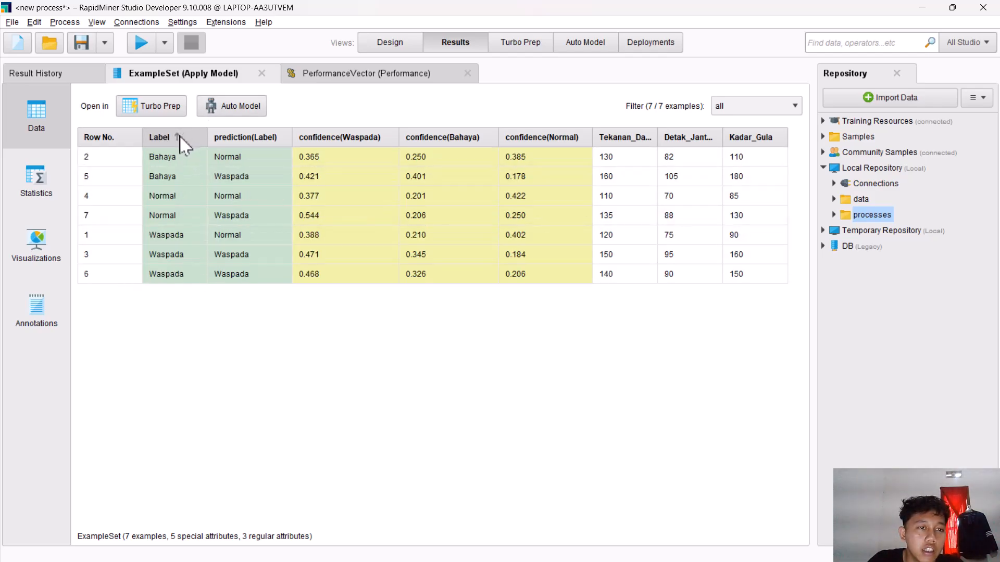
{"action": "left_click", "coordinate": [181, 138]}
Open the example set in Auto Model and compare the Waspada, Bahaya and Normal confidence values with the predicted labels
{"action": "left_click", "coordinate": [235, 108]}
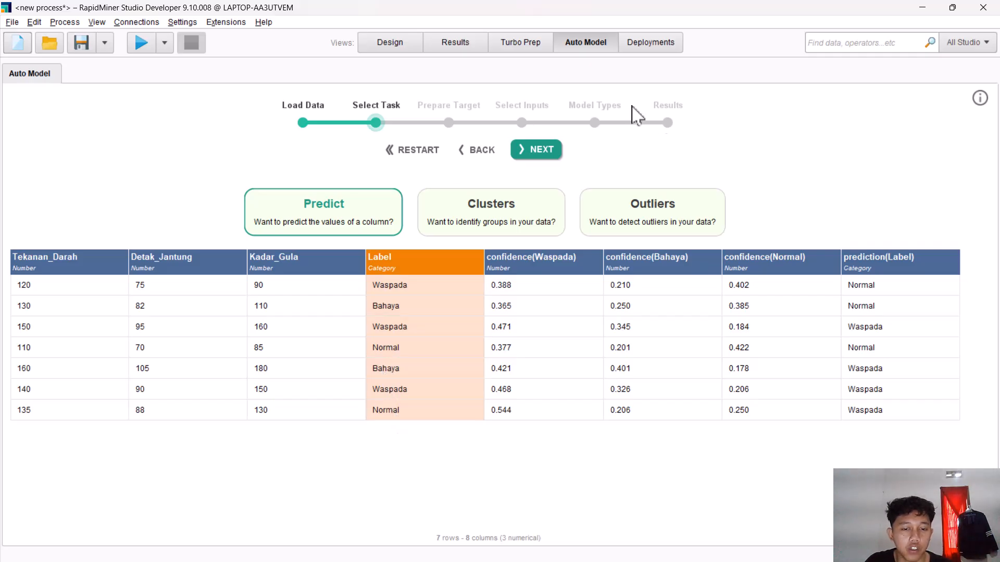
{"action": "left_click", "coordinate": [896, 271]}
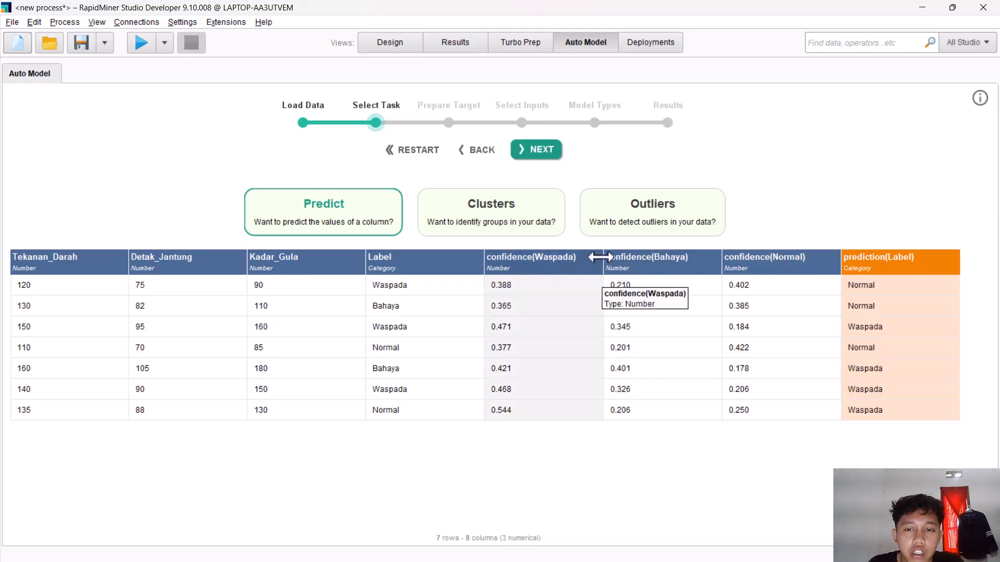
{"action": "left_click", "coordinate": [773, 257]}
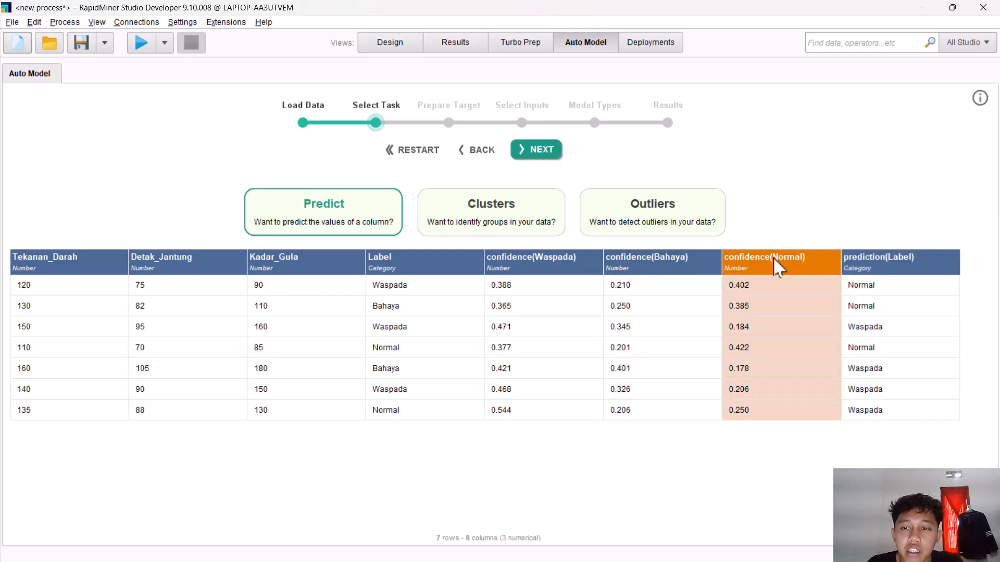
{"action": "left_click", "coordinate": [686, 263]}
{"action": "left_click", "coordinate": [541, 263]}
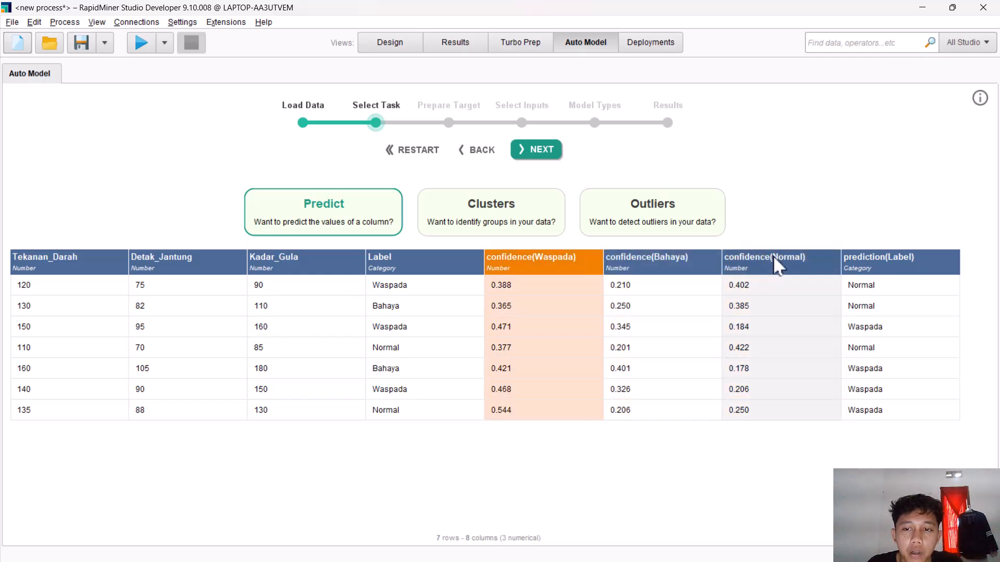
{"action": "left_click", "coordinate": [773, 259]}
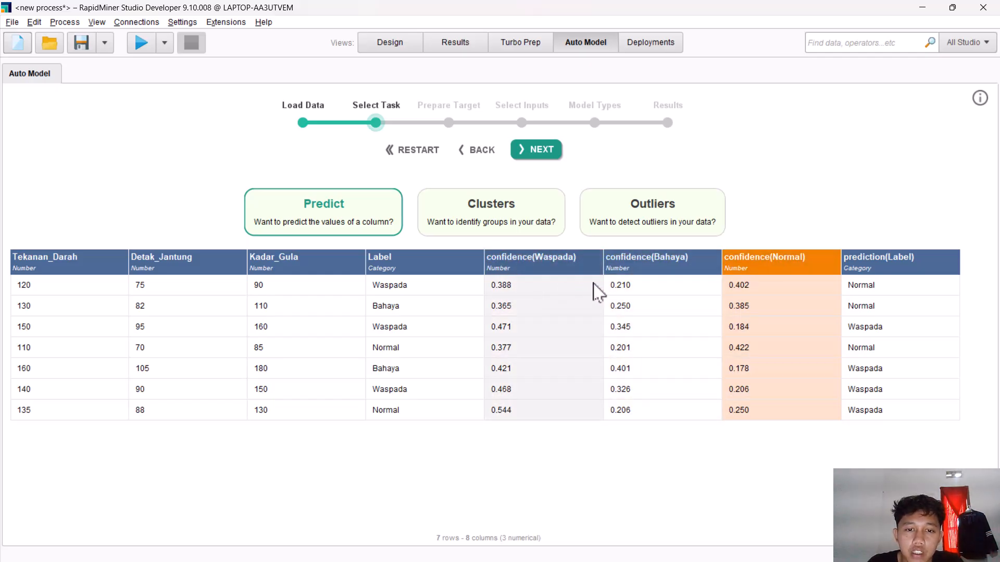
{"action": "left_click", "coordinate": [510, 295]}
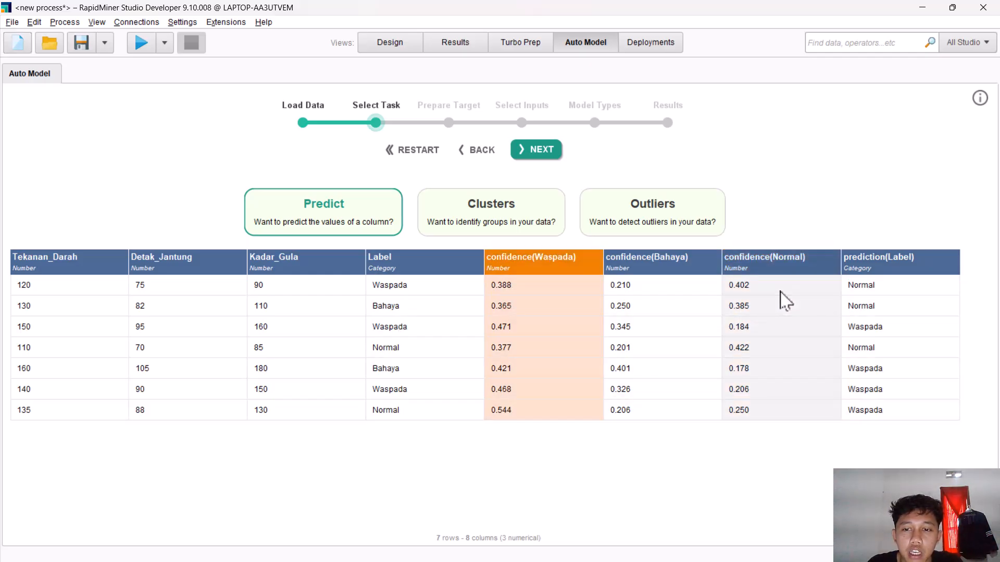
{"action": "left_click", "coordinate": [749, 296]}
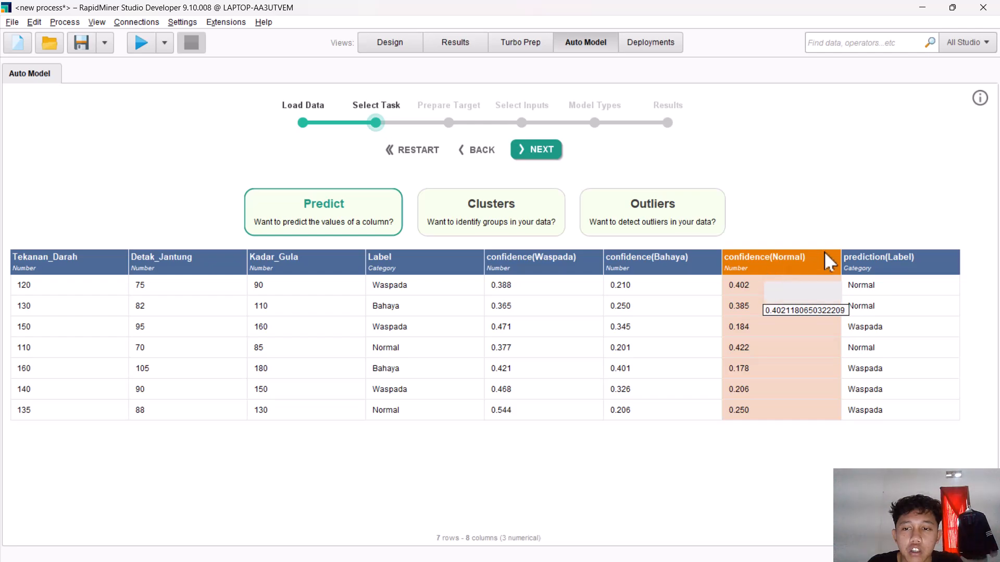
{"action": "left_click", "coordinate": [862, 290]}
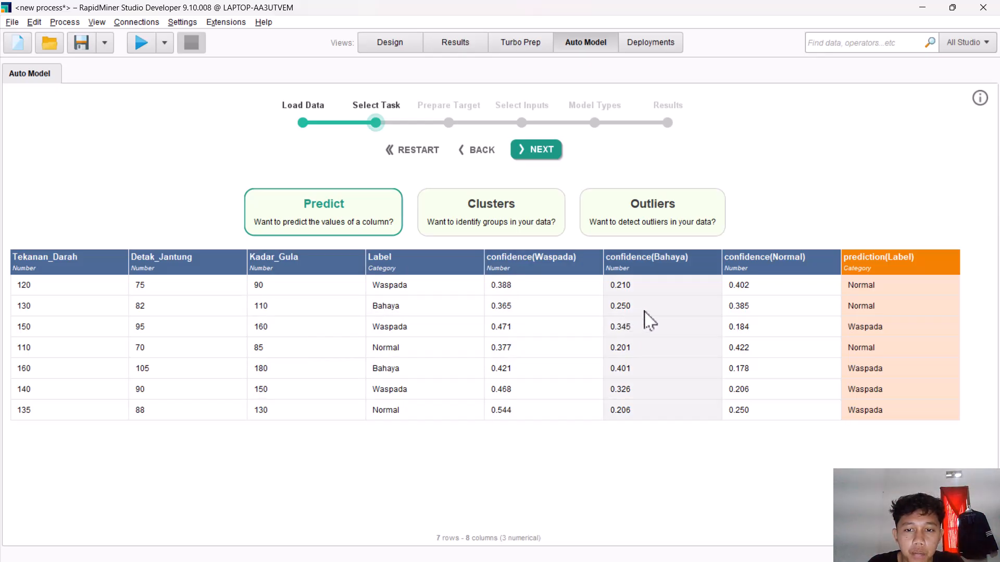
{"action": "left_click", "coordinate": [741, 317]}
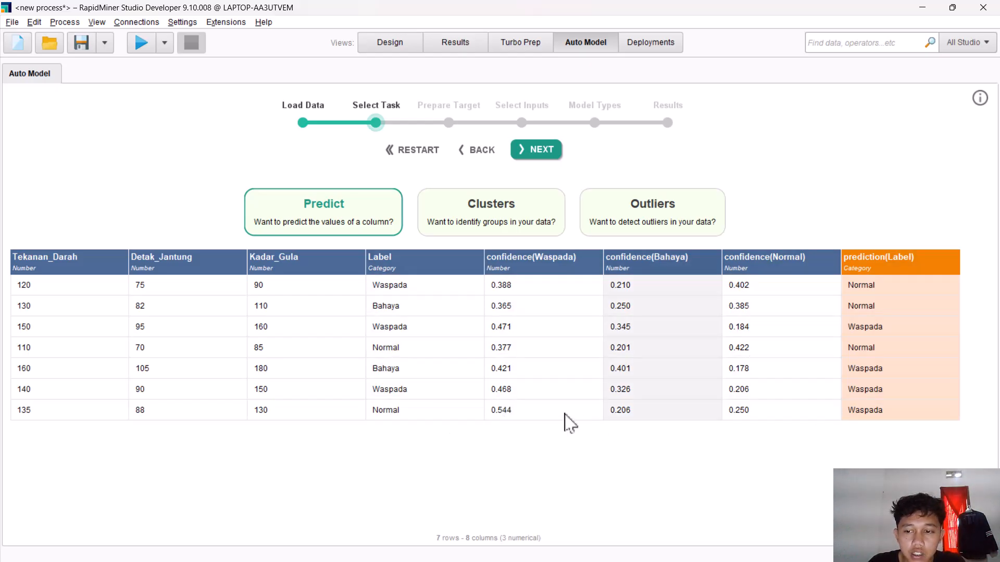
{"action": "left_click", "coordinate": [536, 413]}
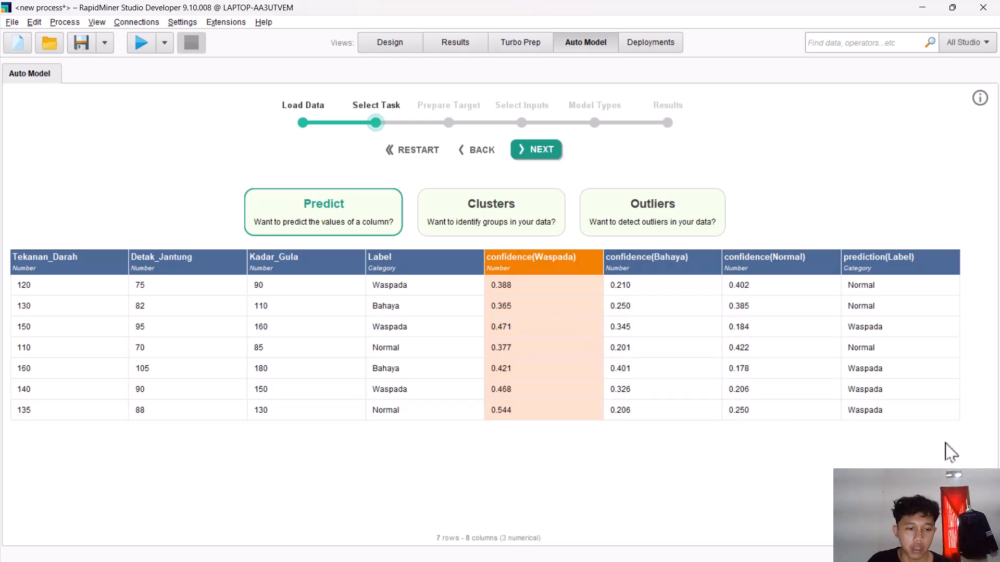
{"action": "left_click", "coordinate": [880, 414]}
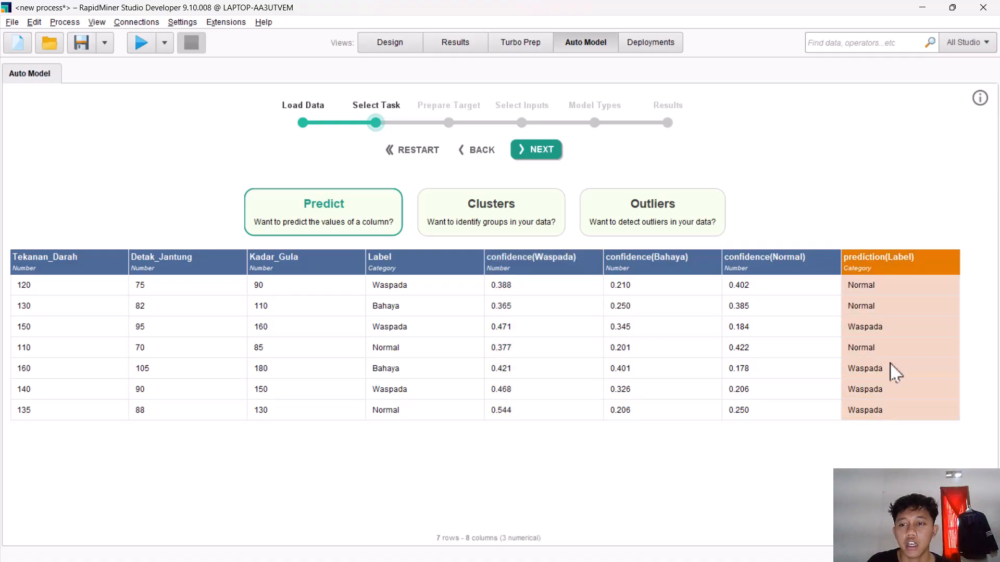
Leave Auto Model and return to the Apply Model example set in the results
{"action": "left_click", "coordinate": [383, 45]}
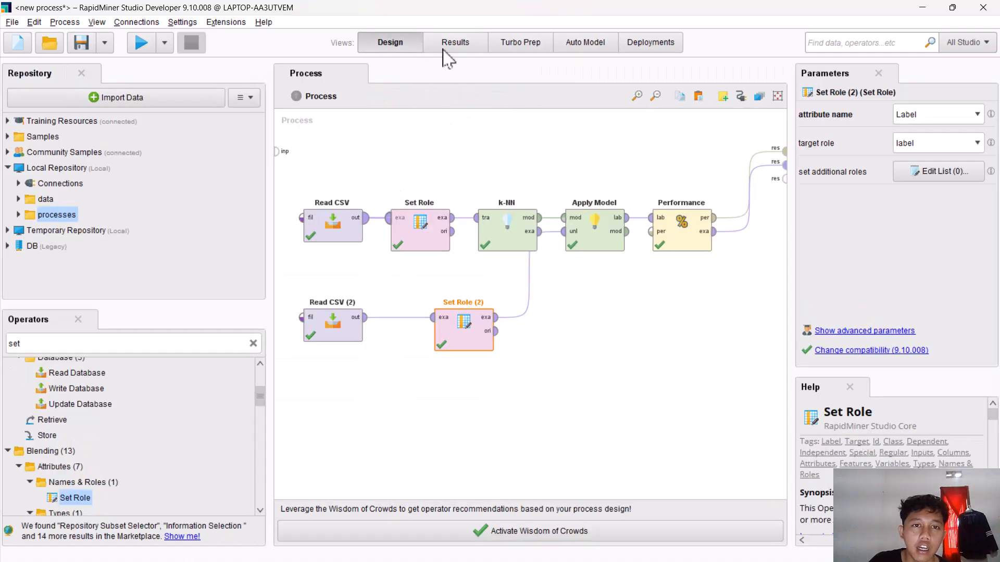
{"action": "left_click", "coordinate": [455, 46]}
{"action": "left_click", "coordinate": [242, 110]}
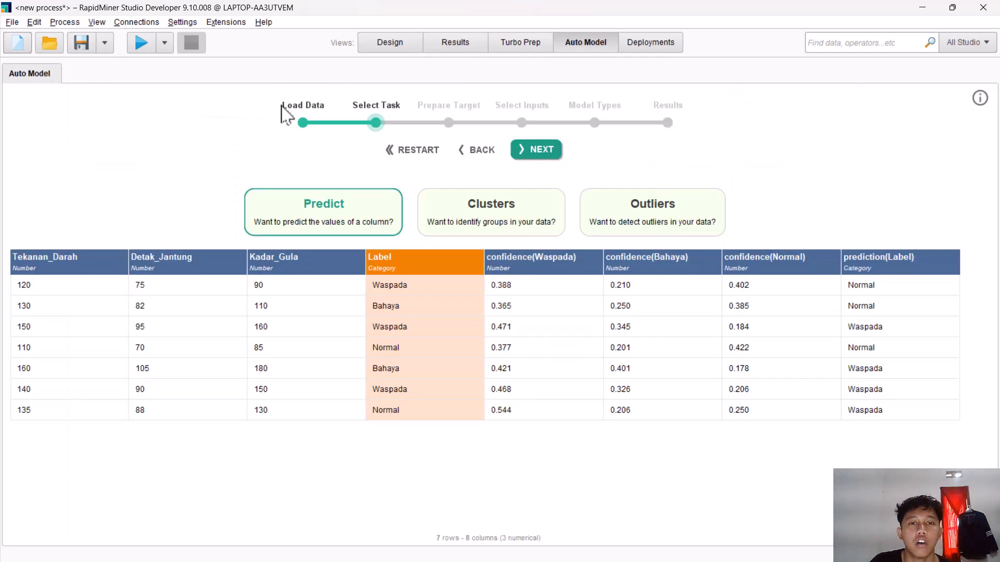
{"action": "left_click", "coordinate": [455, 46]}
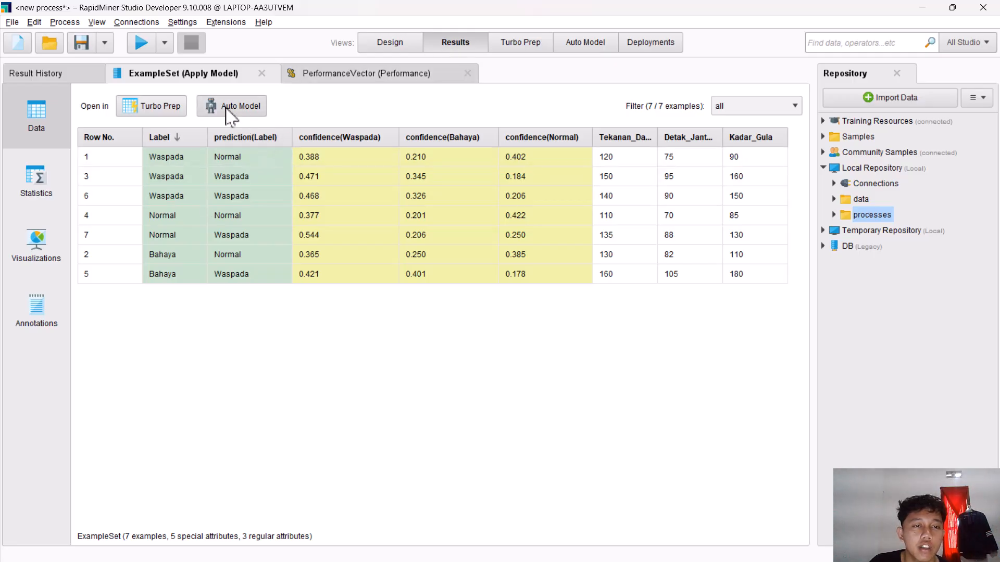
Review the PerformanceVector accuracy table again, and narrow the Row No. column of the Apply Model example set
{"action": "left_click", "coordinate": [327, 75]}
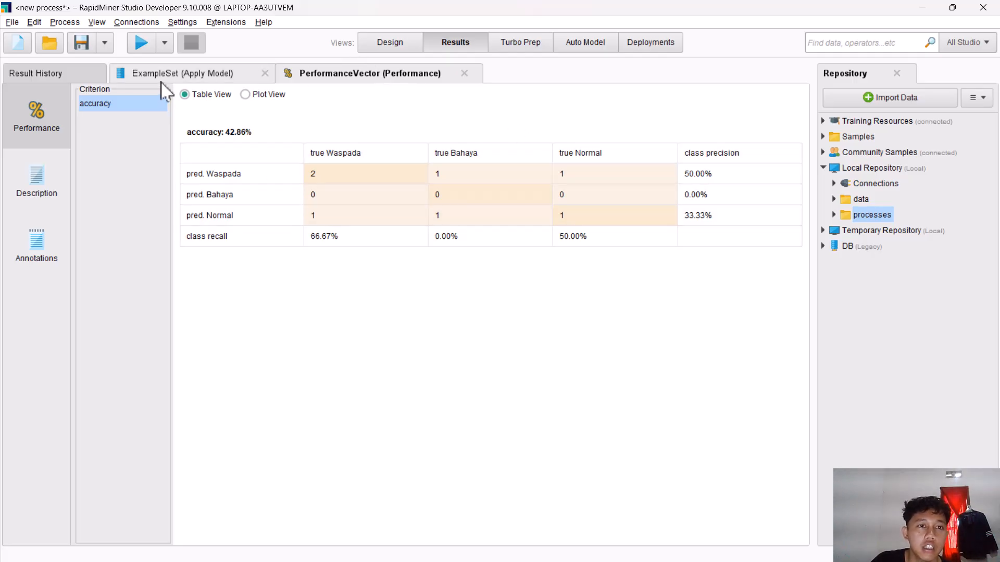
{"action": "left_click", "coordinate": [177, 73]}
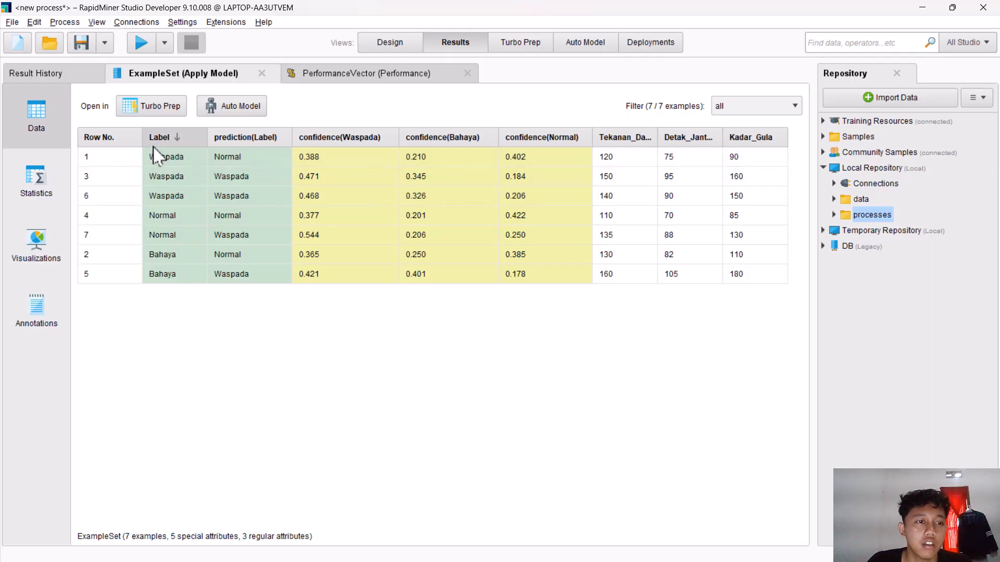
{"action": "left_click_drag", "start_coordinate": [142, 139], "coordinate": [125, 139]}
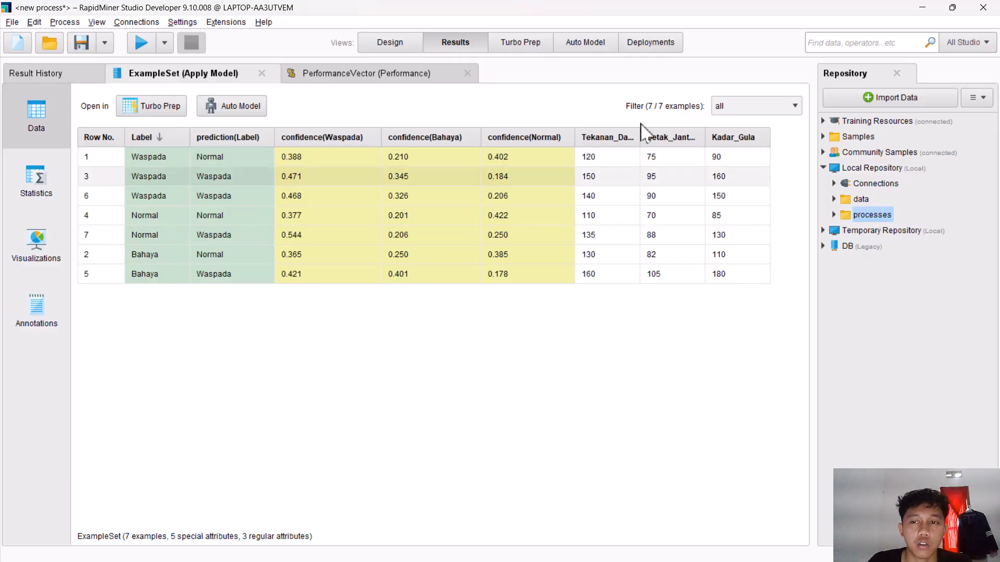